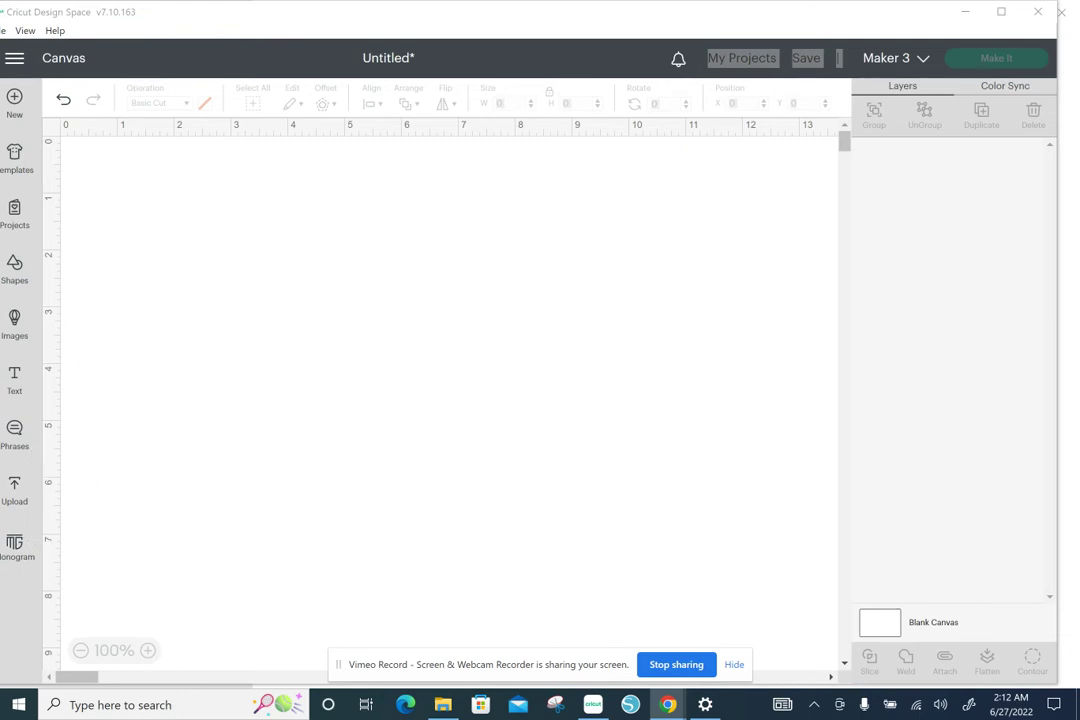
# Open the Monogram Maker from the Phrases library, previewing CML in the Elegant style
pyautogui.moveTo(176, 12); pyautogui.dragTo(178, 12)
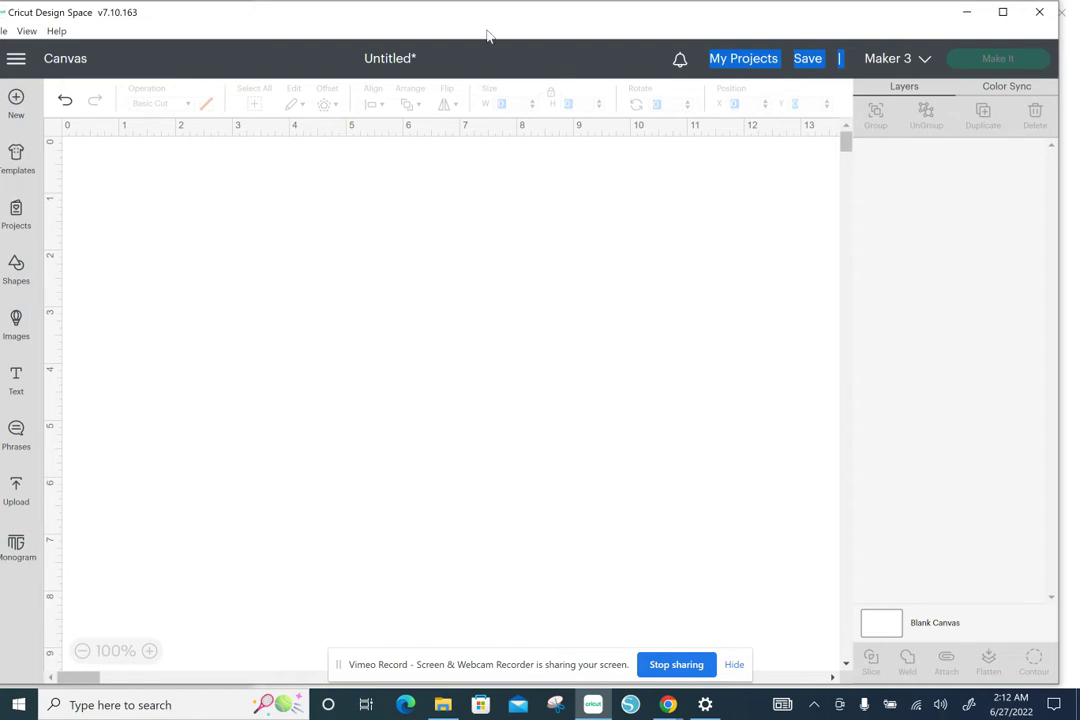
pyautogui.moveTo(478, 17)
pyautogui.mouseDown()
pyautogui.moveTo(504, 24)
pyautogui.moveTo(497, 18)
pyautogui.mouseUp()
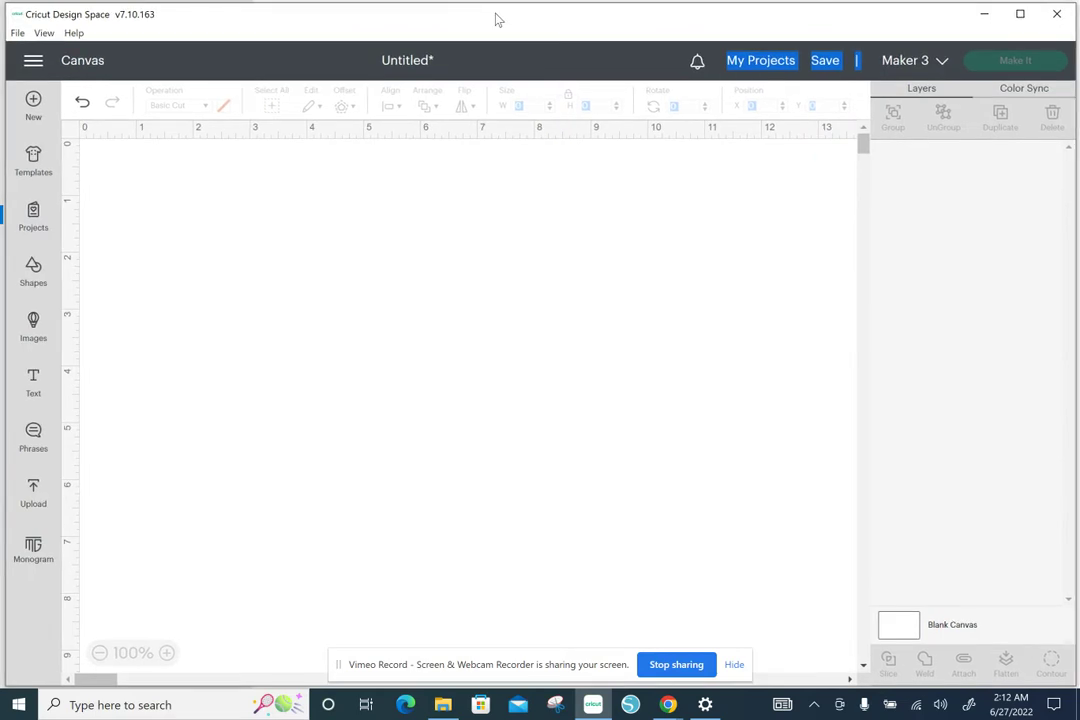
pyautogui.click(35, 455)
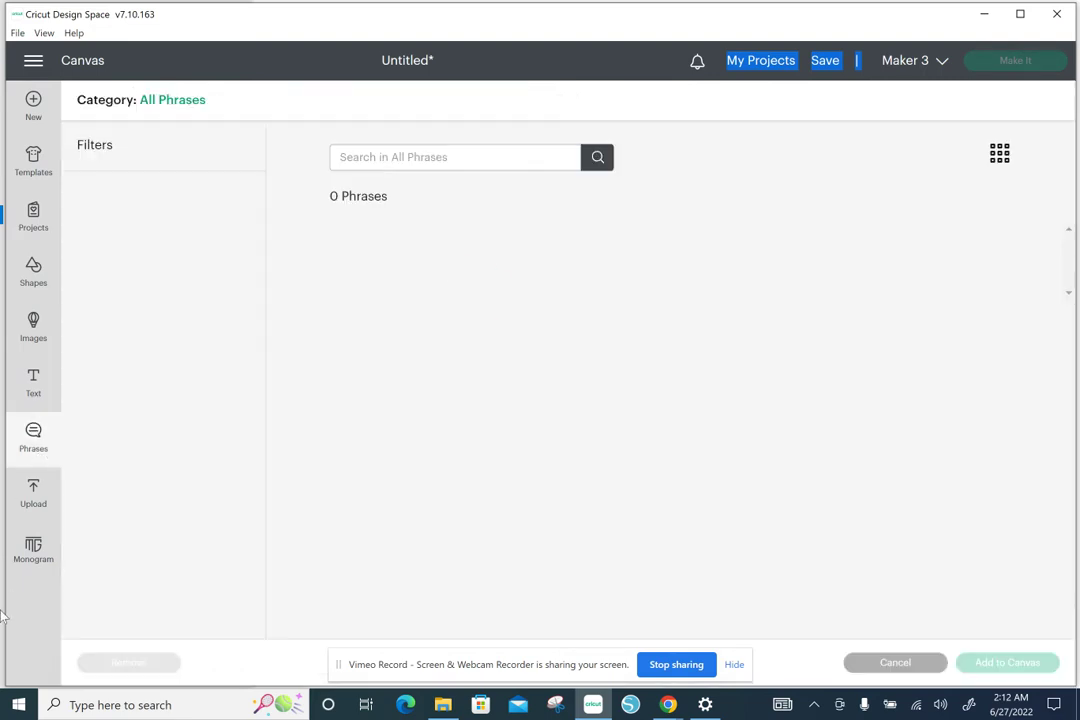
pyautogui.click(35, 547)
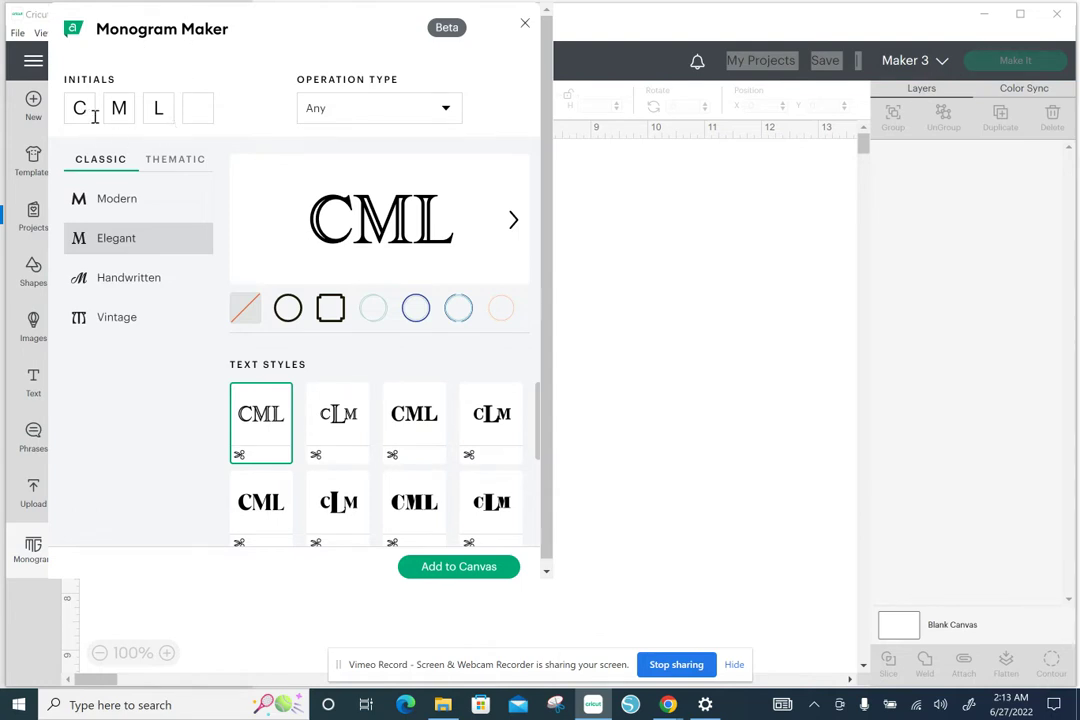
pyautogui.click(171, 110)
pyautogui.press('BackSpace')
pyautogui.click(117, 107)
pyautogui.press('BackSpace')
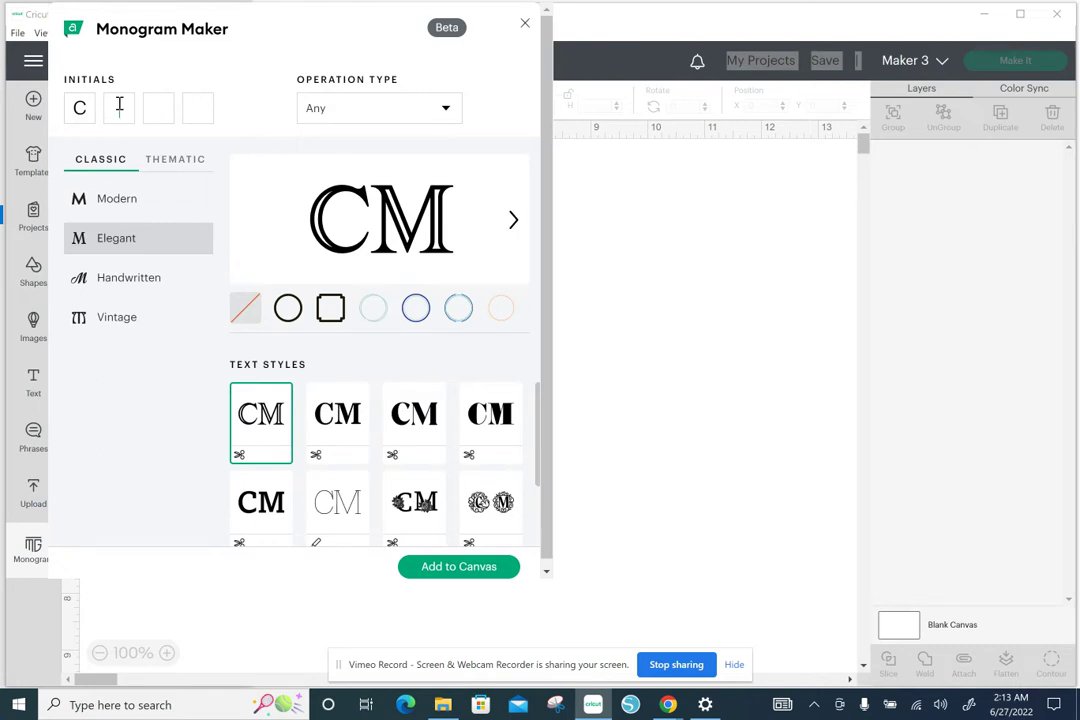
pyautogui.click(86, 106)
pyautogui.press('BackSpace')
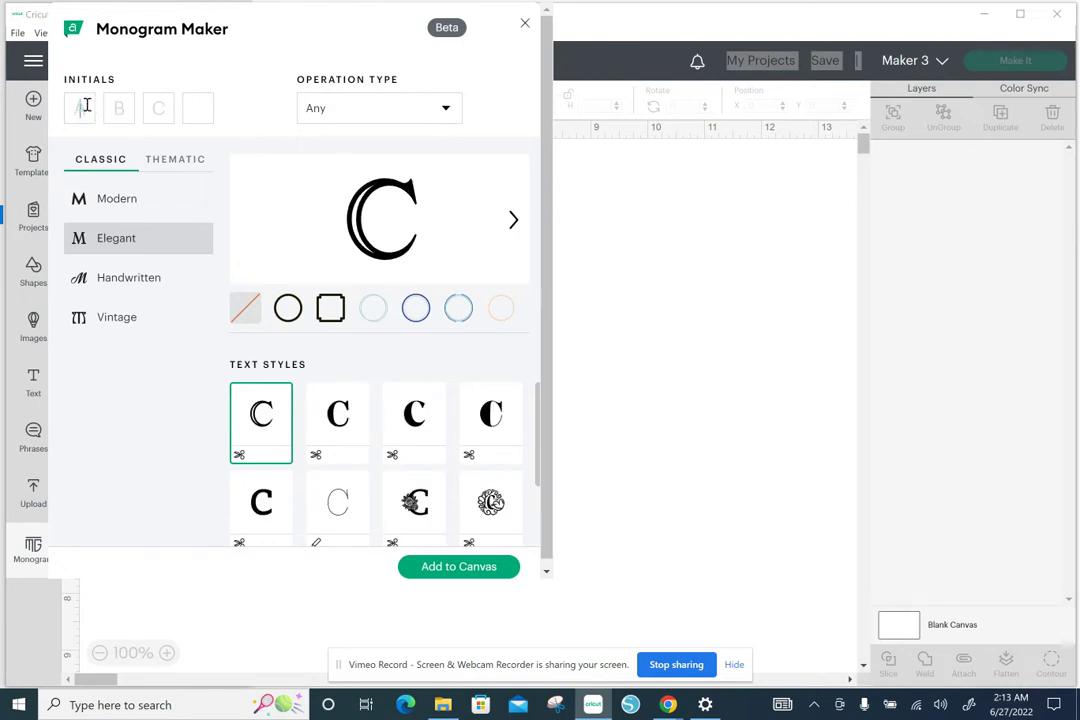
pyautogui.click(112, 200)
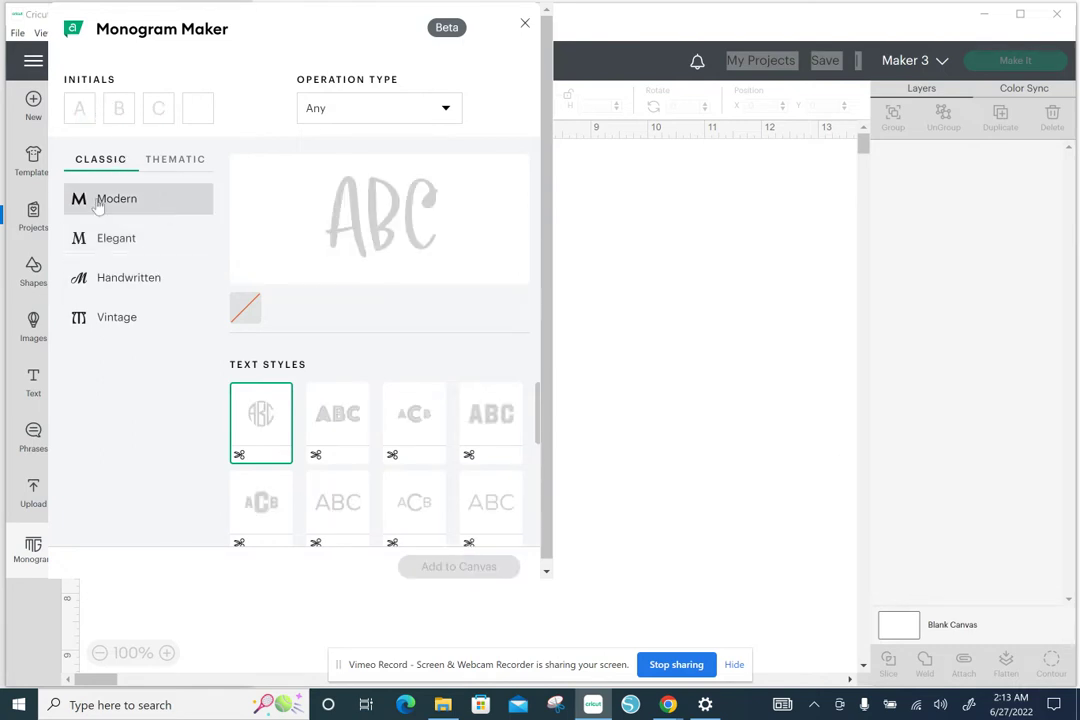
pyautogui.click(414, 420)
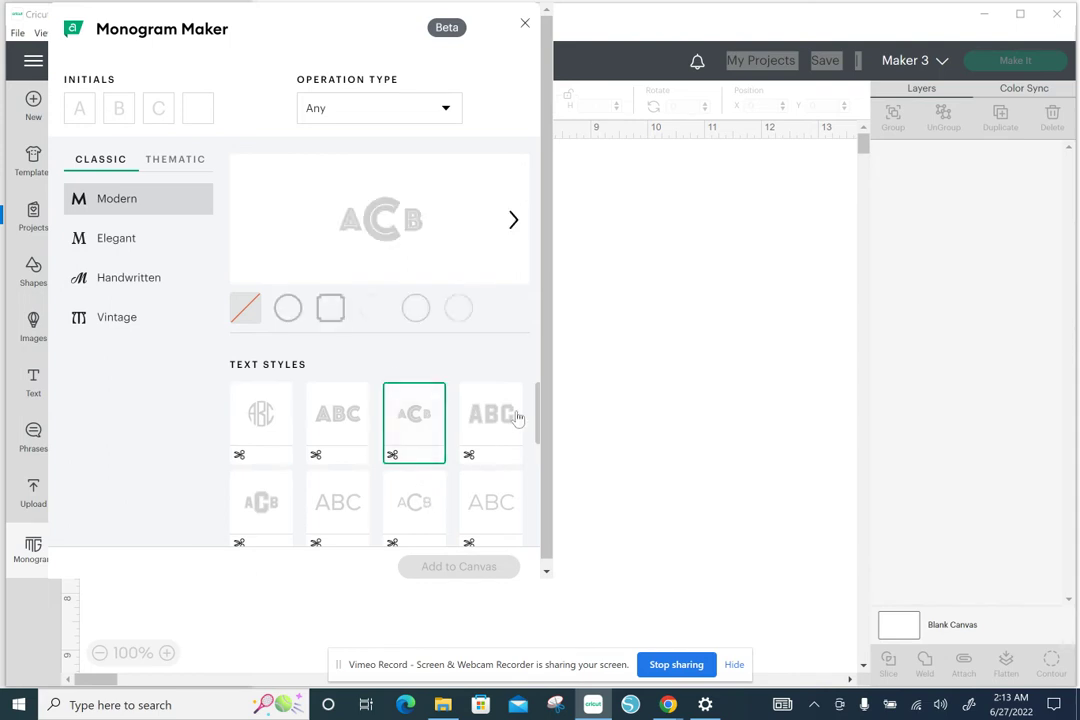
pyautogui.click(508, 415)
pyautogui.click(315, 424)
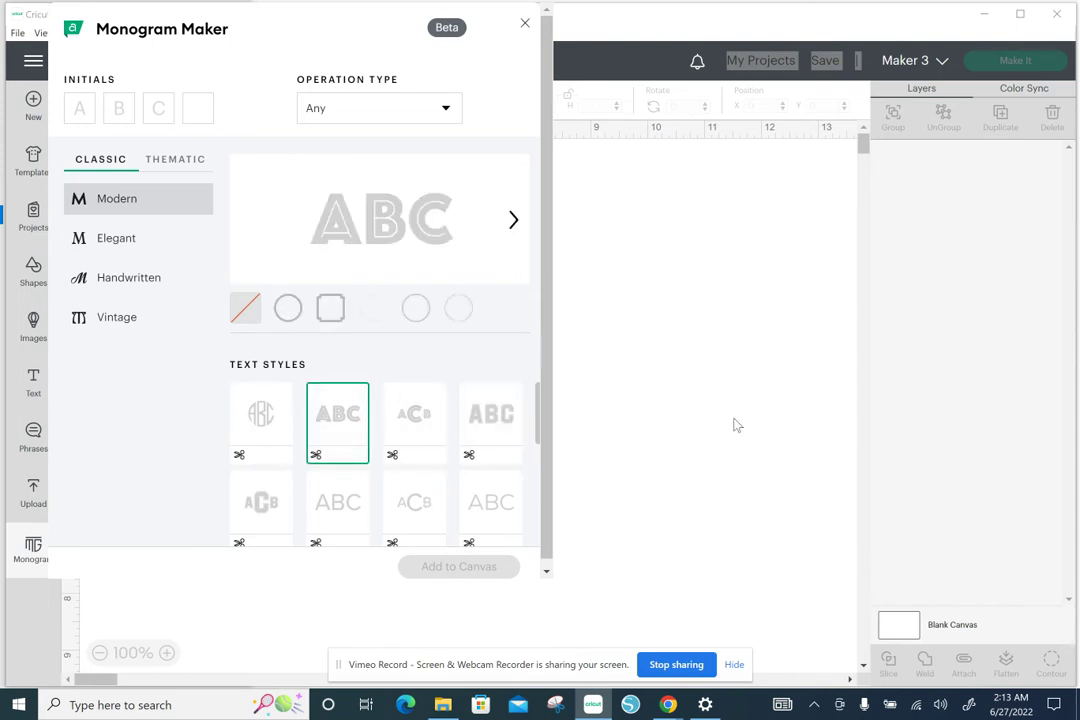
pyautogui.click(88, 107)
pyautogui.write('C')
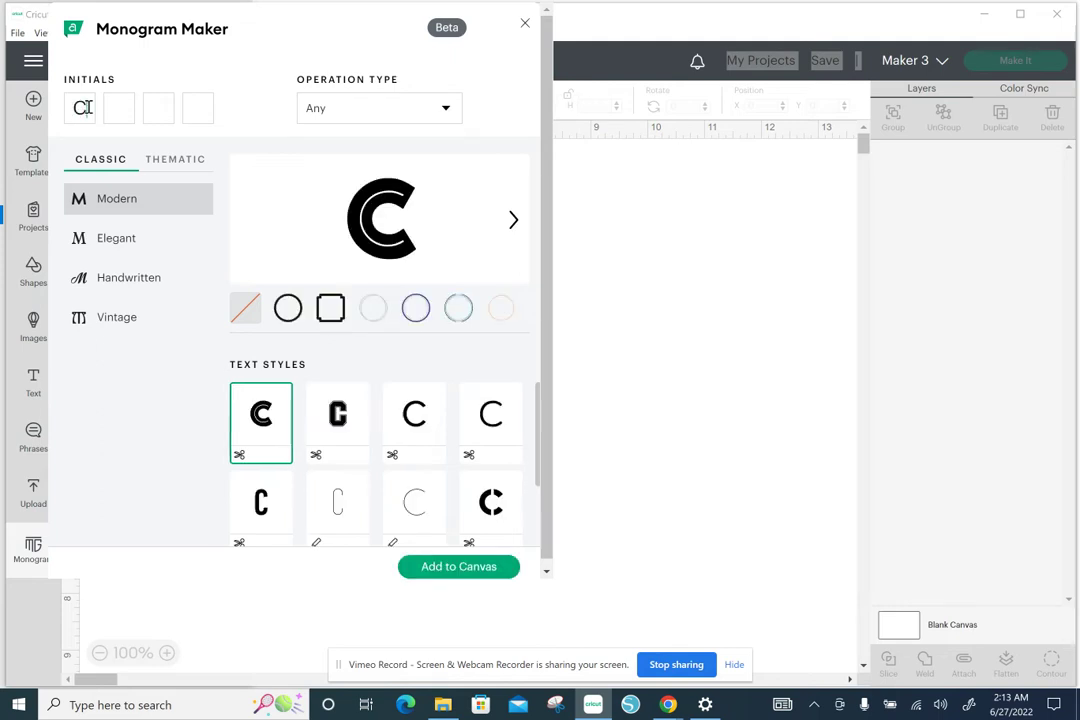
pyautogui.write('M')
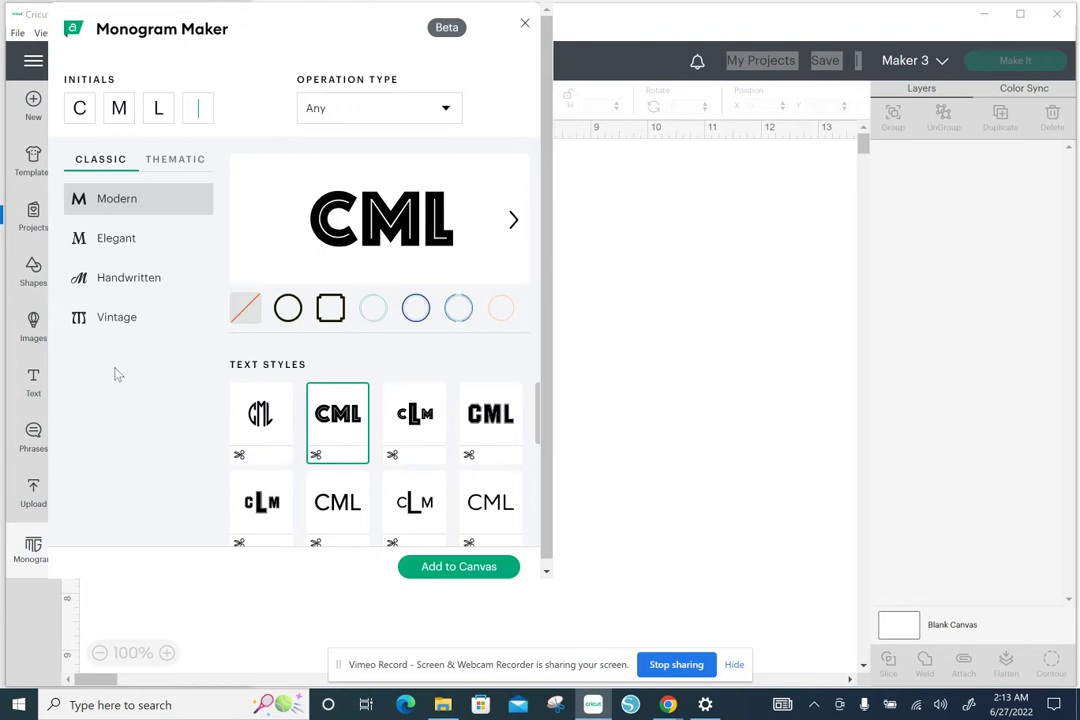
# Compare the CML monogram in the Elegant and Modern styles
pyautogui.click(125, 249)
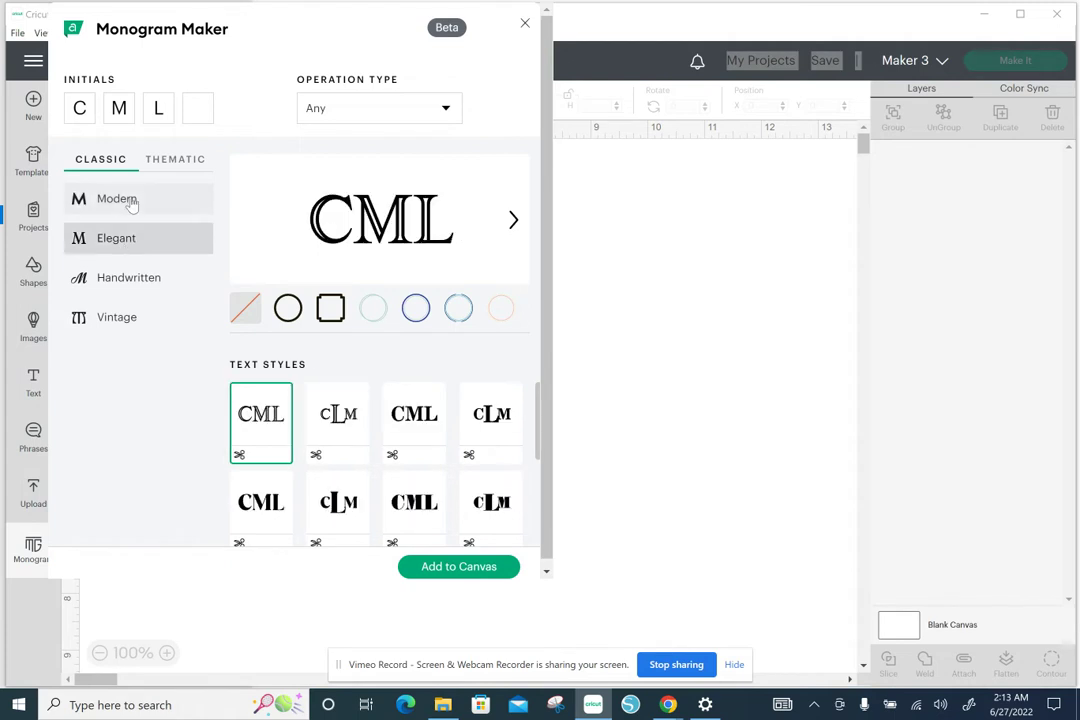
pyautogui.click(130, 203)
pyautogui.scroll(-3, 387, 472)
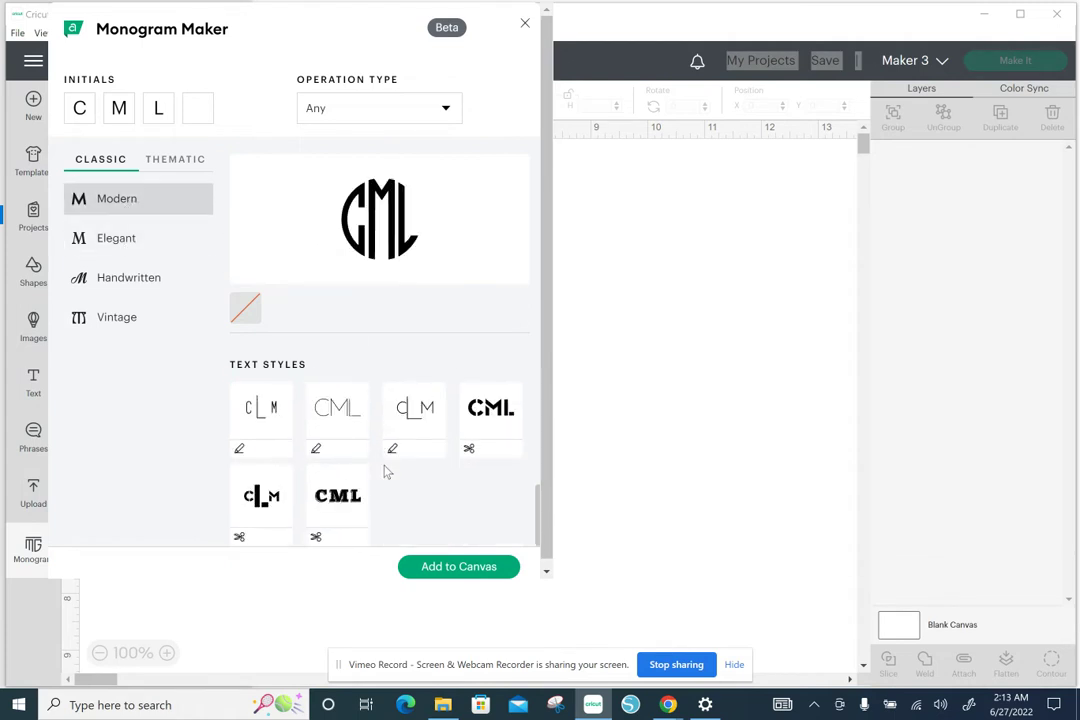
pyautogui.scroll(3, 387, 472)
pyautogui.scroll(-3, 387, 472)
pyautogui.scroll(3, 284, 425)
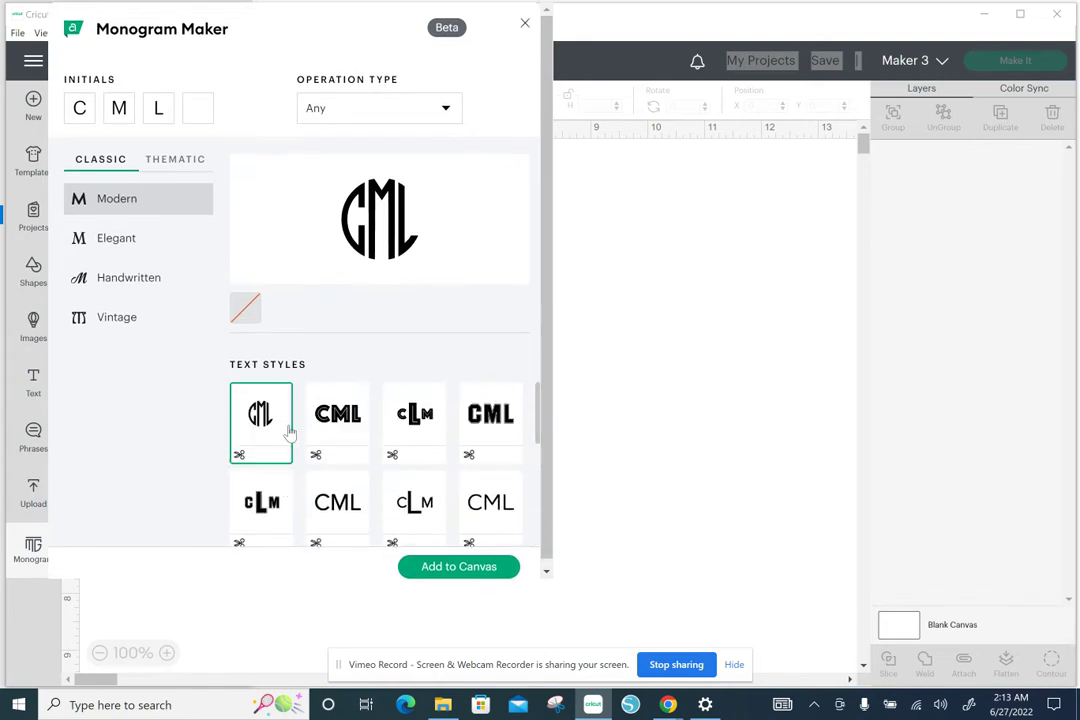
# Return to Elegant and try the ornate circled-letter and floral CML text styles
pyautogui.click(167, 246)
pyautogui.scroll(-3, 387, 453)
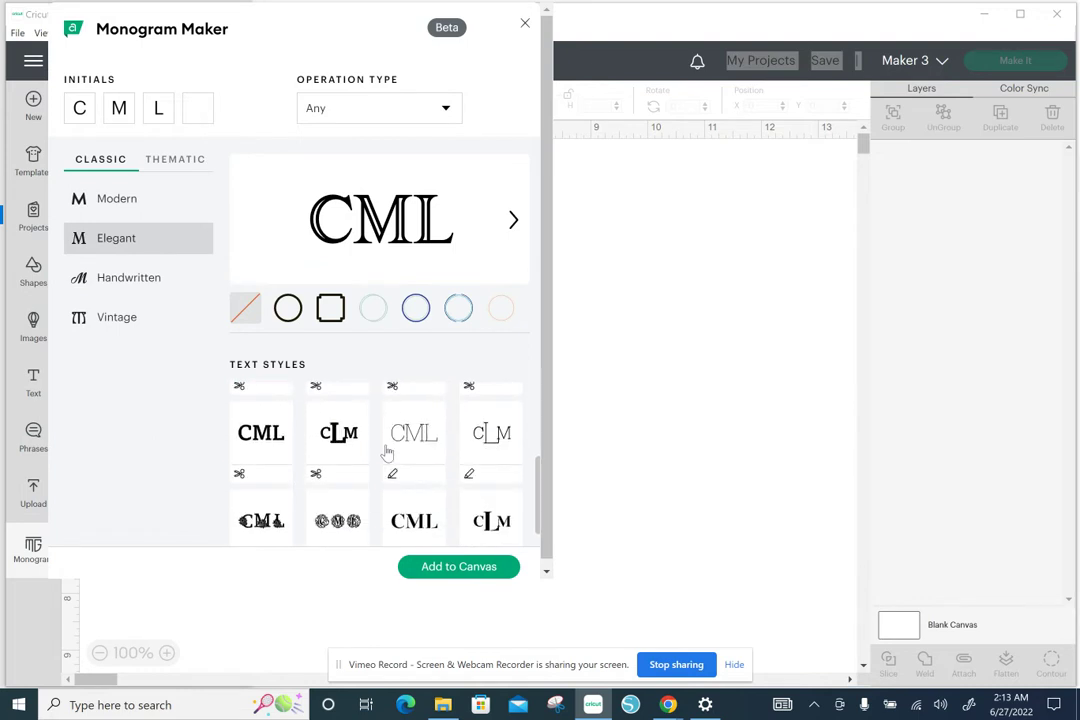
pyautogui.click(337, 496)
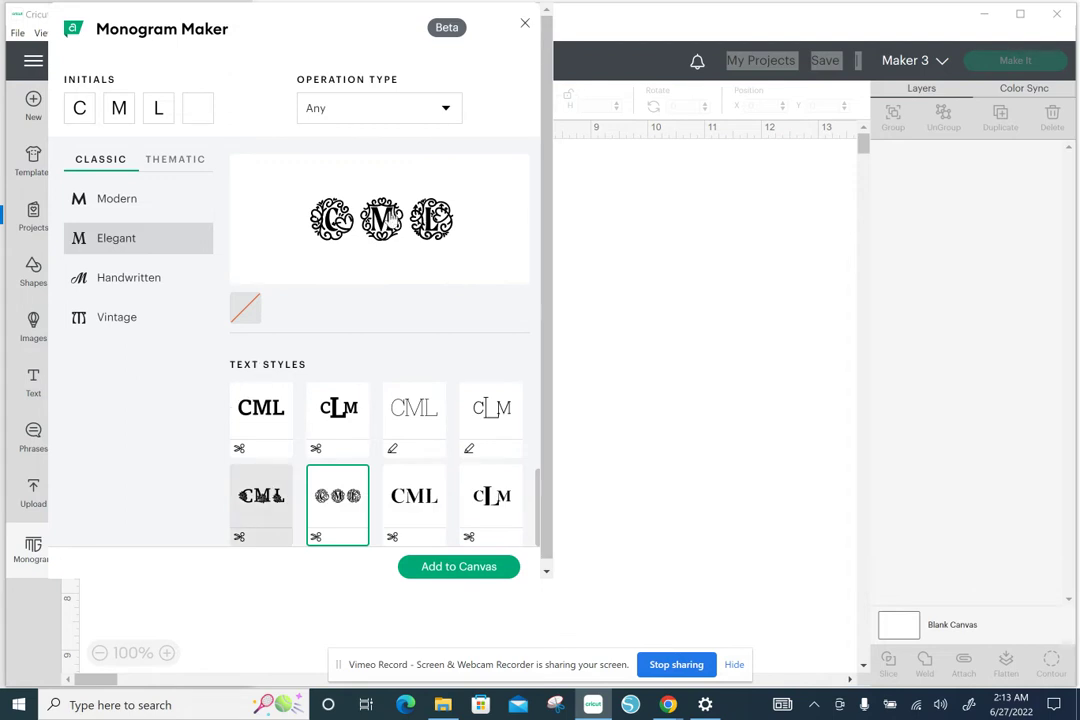
pyautogui.click(264, 506)
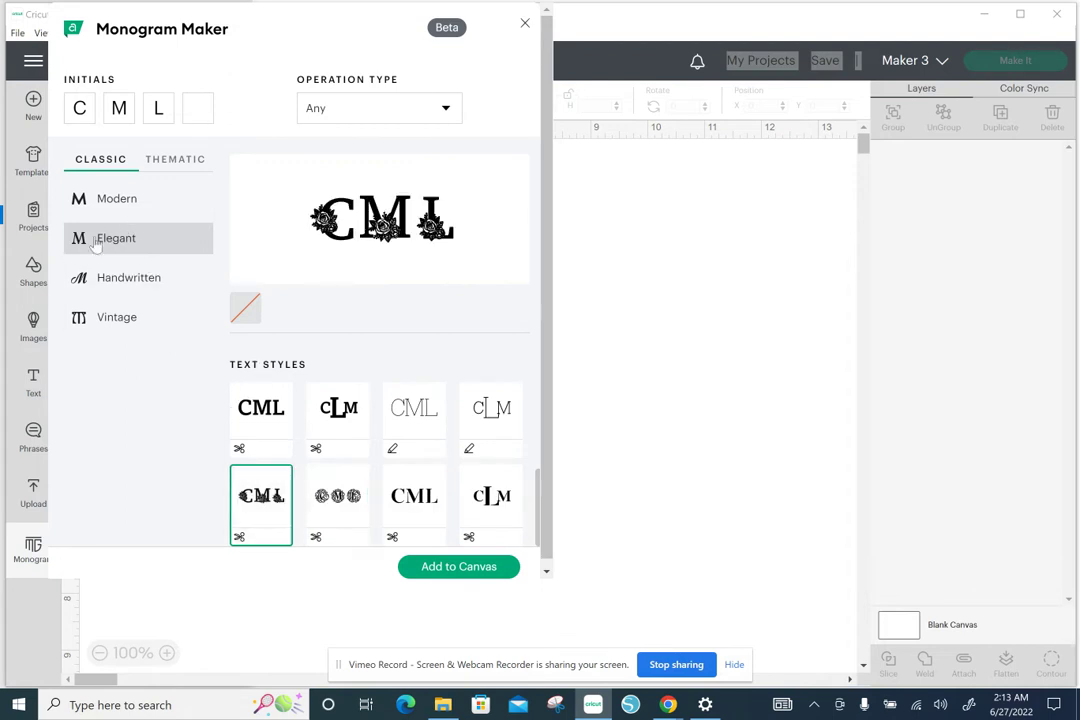
# Switch to the Handwritten style and try the notched square and several circle frames
pyautogui.click(162, 287)
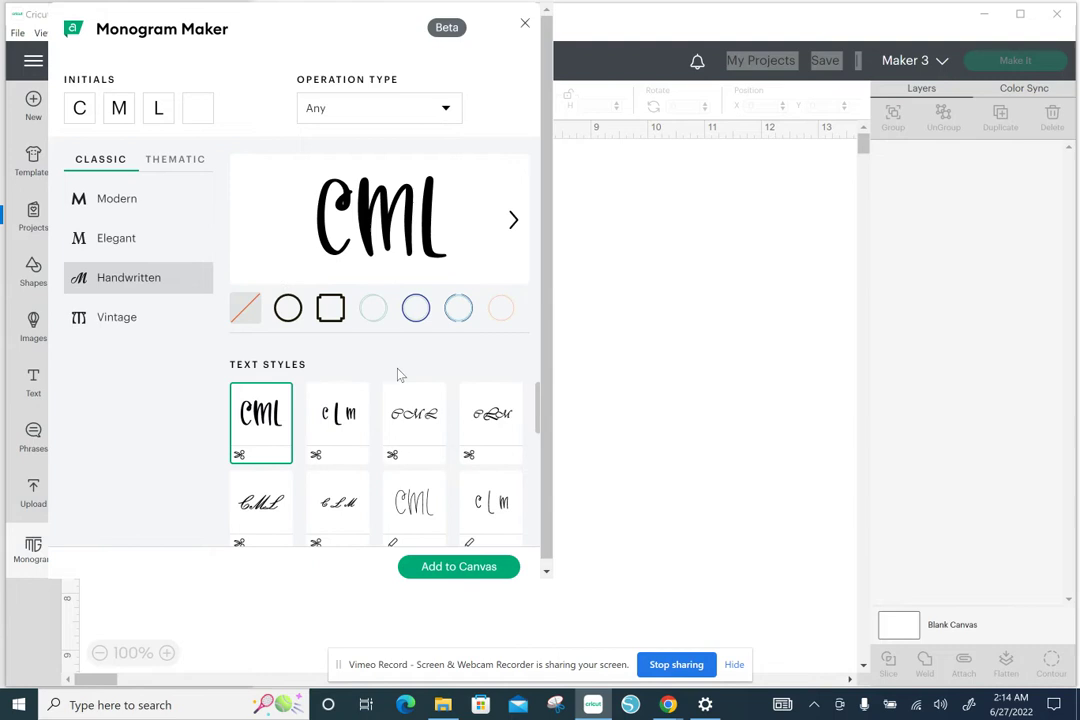
pyautogui.click(330, 308)
pyautogui.click(287, 310)
pyautogui.click(372, 308)
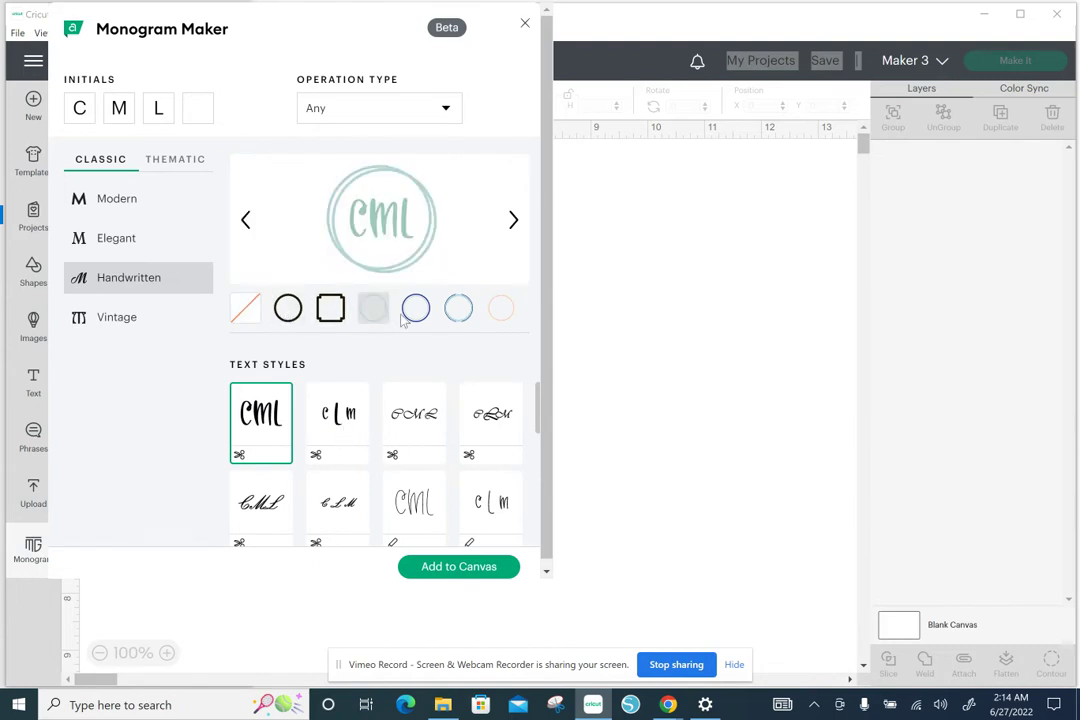
pyautogui.click(415, 308)
pyautogui.click(378, 312)
# Try the double ring, green circle and diamond frames, settling on the green quatrefoil
pyautogui.click(447, 312)
pyautogui.click(477, 310)
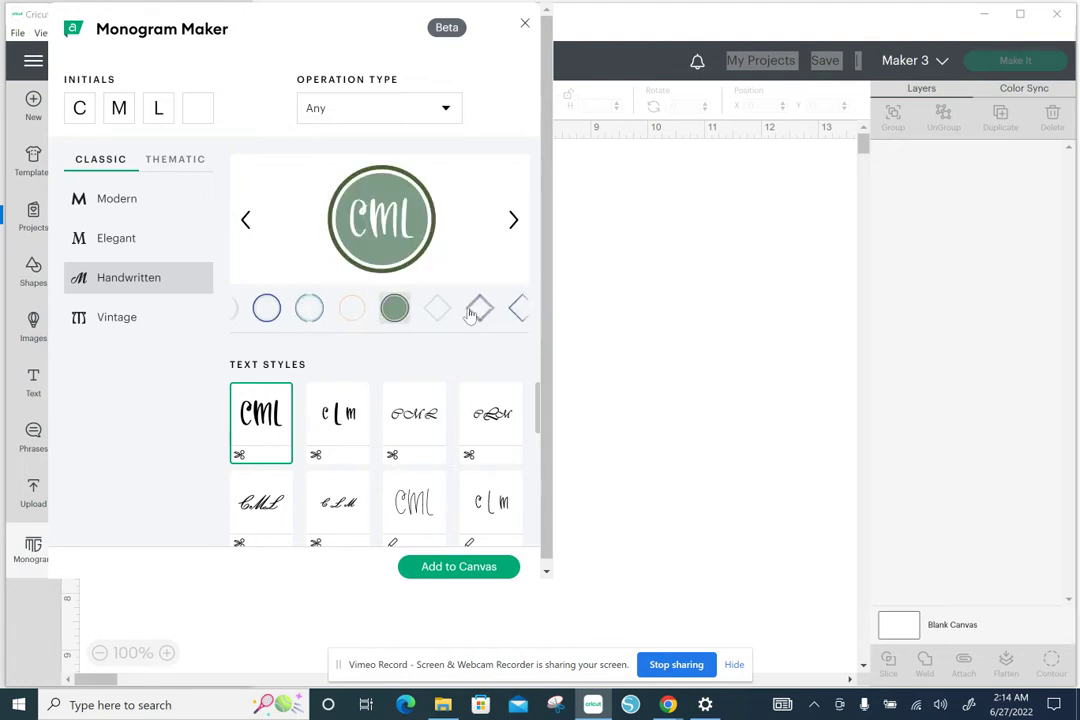
pyautogui.click(470, 314)
pyautogui.click(468, 310)
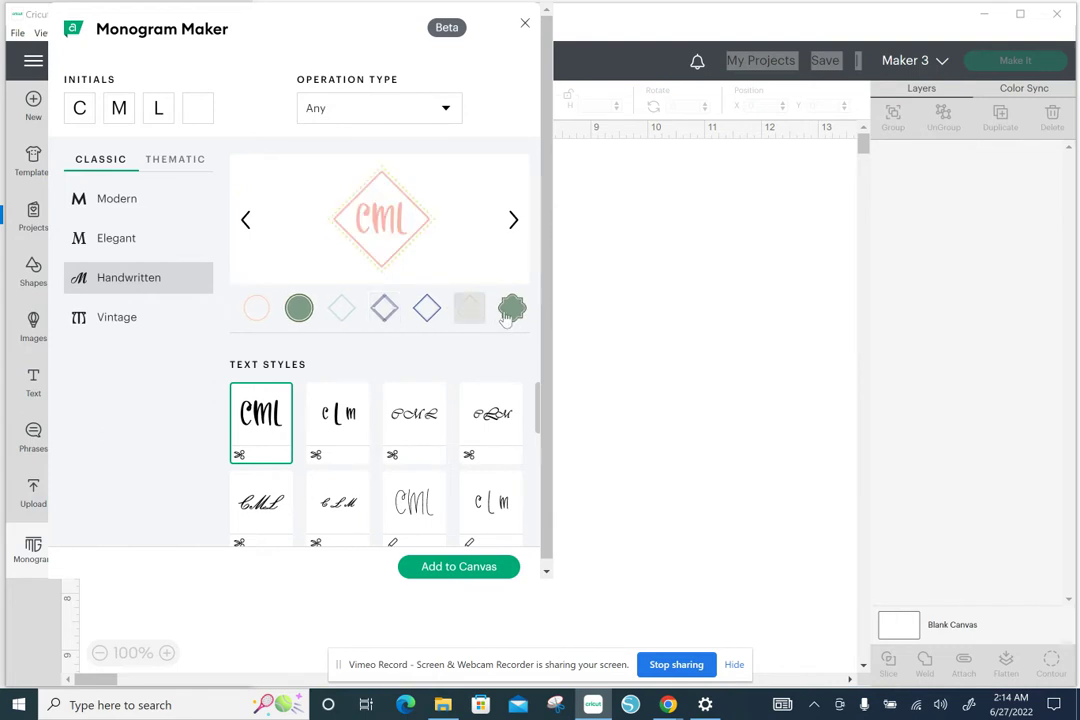
pyautogui.click(508, 313)
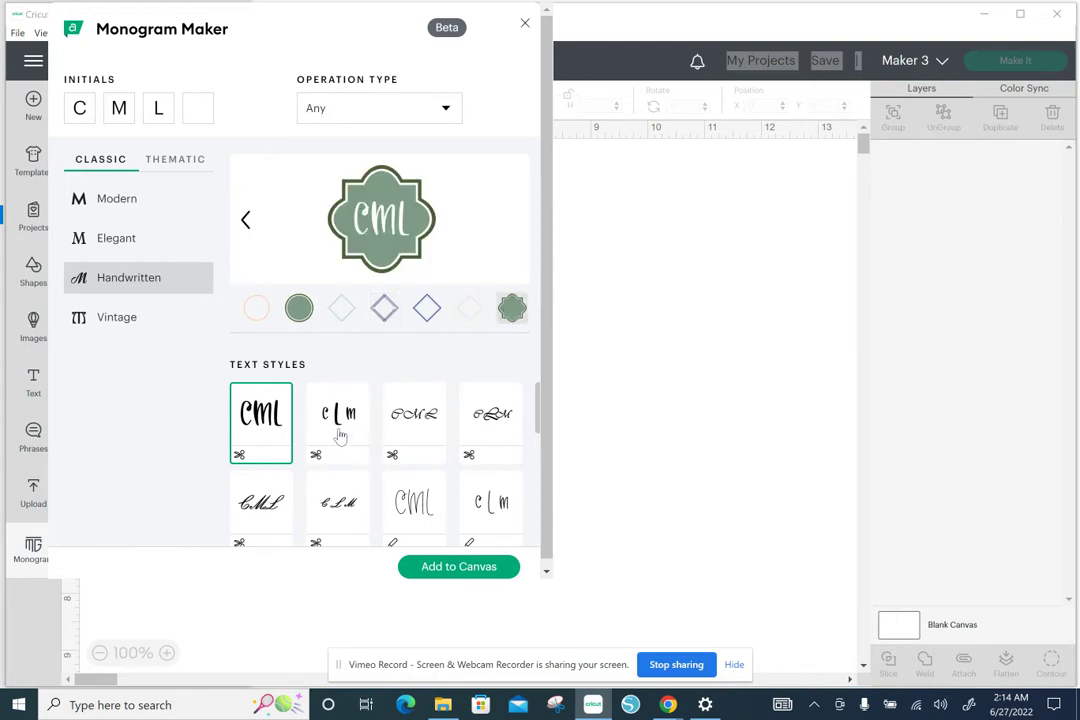
pyautogui.scroll(-1, 340, 433)
pyautogui.scroll(-3, 340, 433)
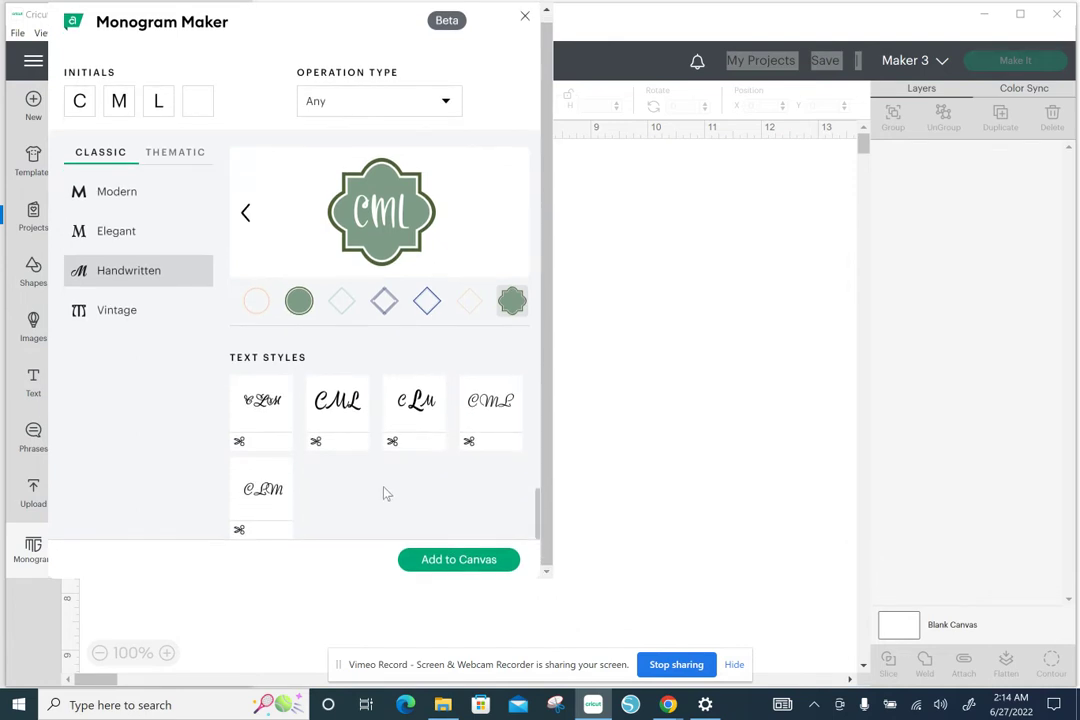
pyautogui.scroll(1, 330, 357)
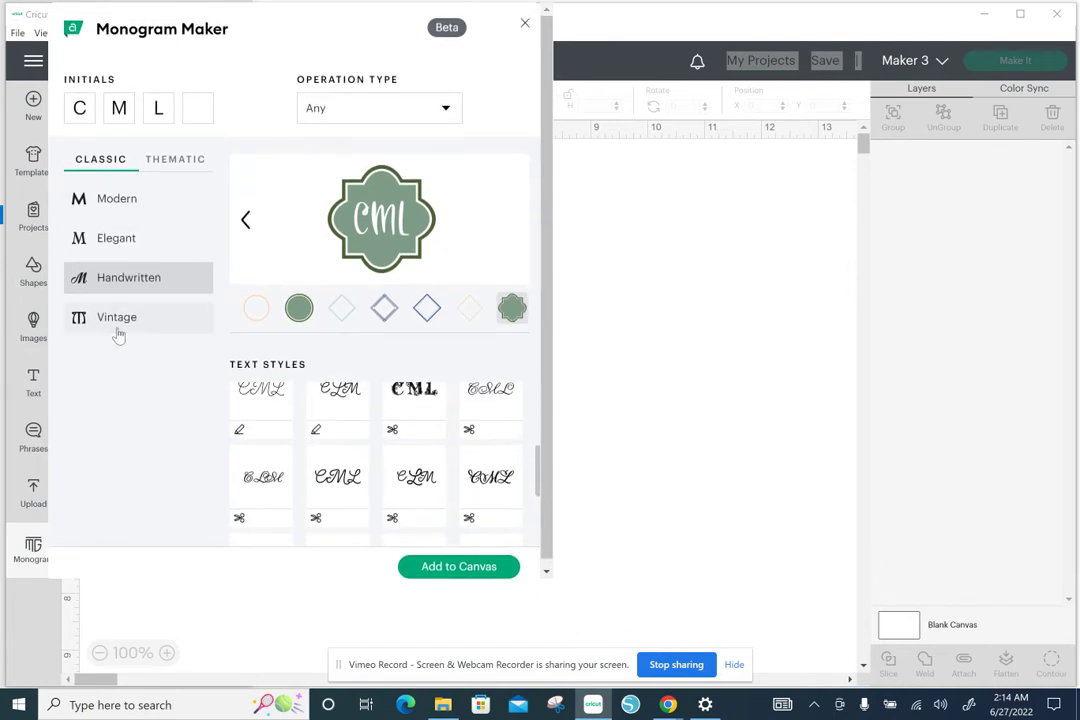
# Switch to the Vintage style and, after trying diamond and circle frames, remove the frame
pyautogui.click(150, 317)
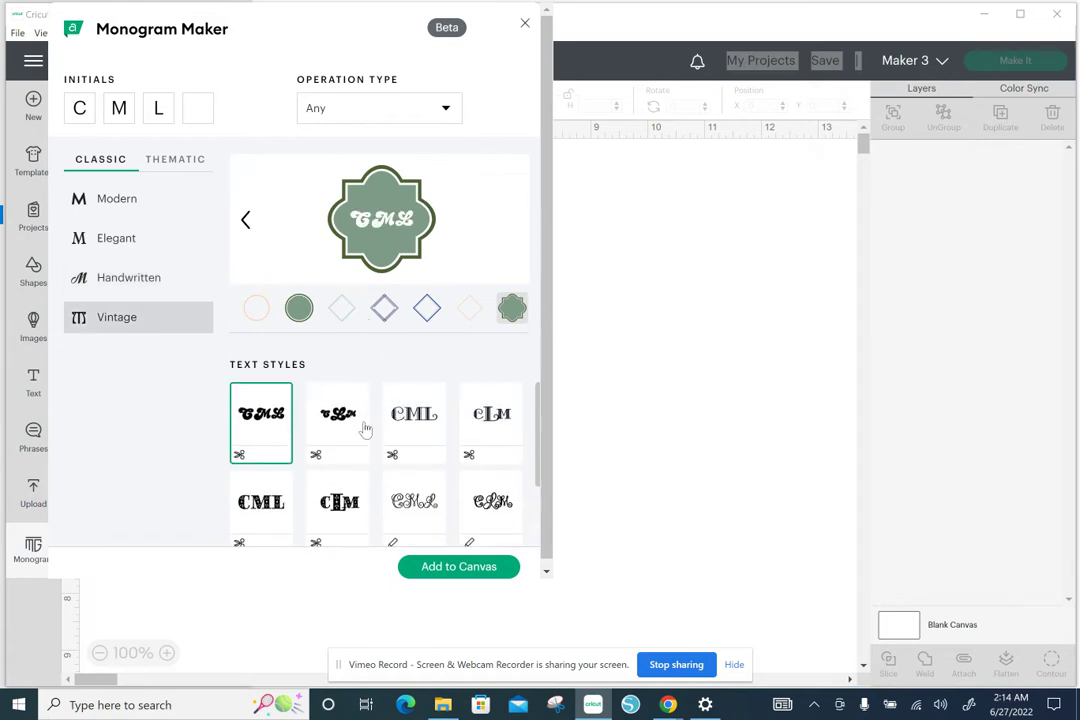
pyautogui.click(427, 308)
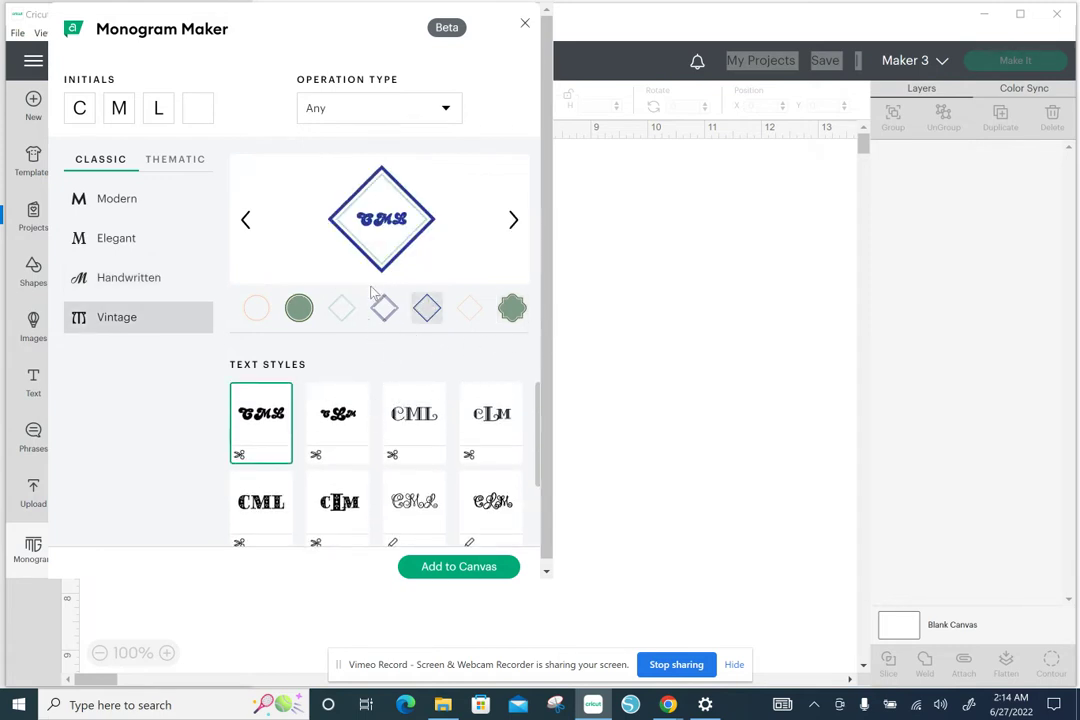
pyautogui.click(341, 308)
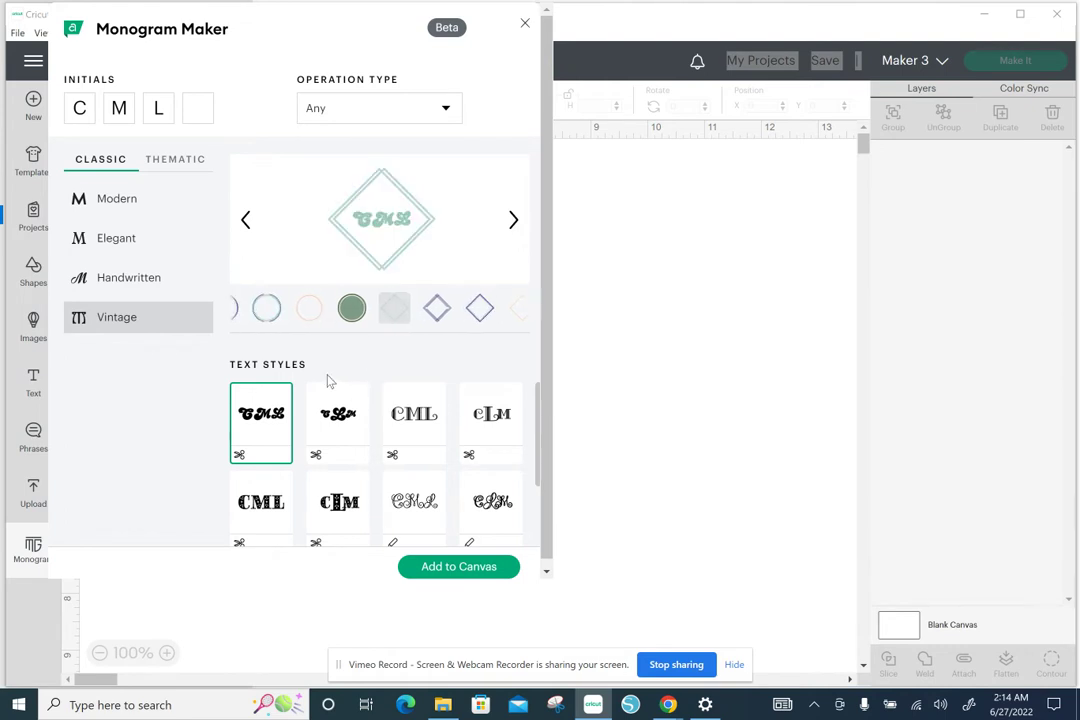
pyautogui.click(240, 310)
pyautogui.click(245, 308)
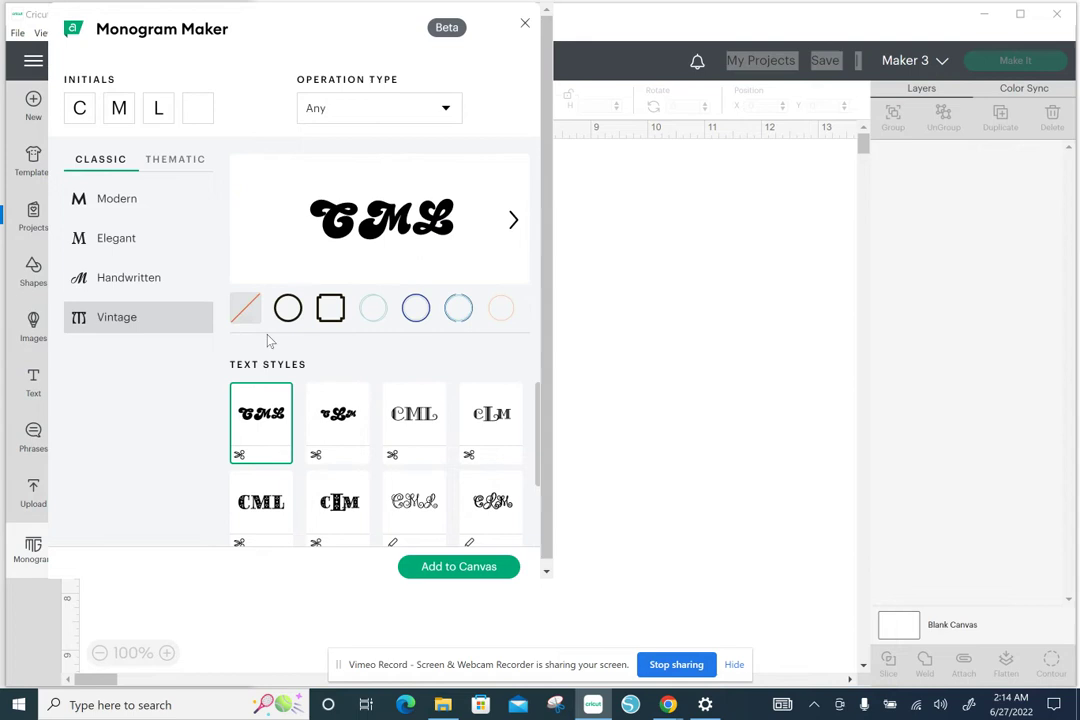
pyautogui.scroll(-1, 392, 445)
# Compare outlined script and vintage text styles, settling on the vintage serif CML
pyautogui.click(392, 440)
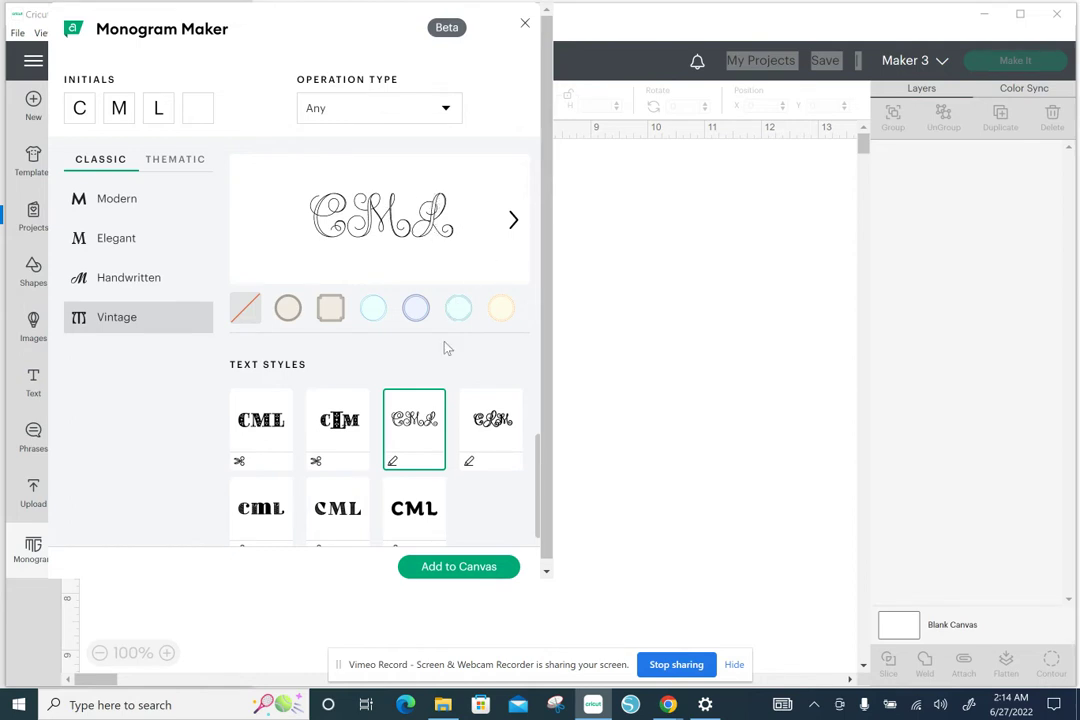
pyautogui.scroll(1, 372, 476)
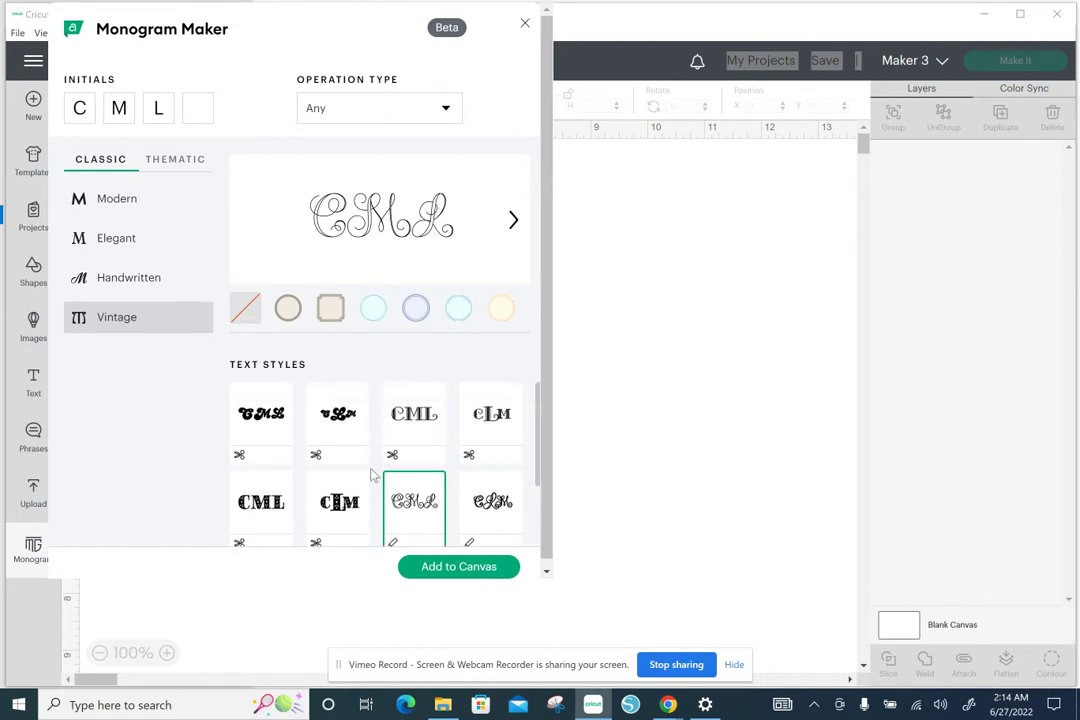
pyautogui.click(492, 502)
pyautogui.scroll(-1, 497, 502)
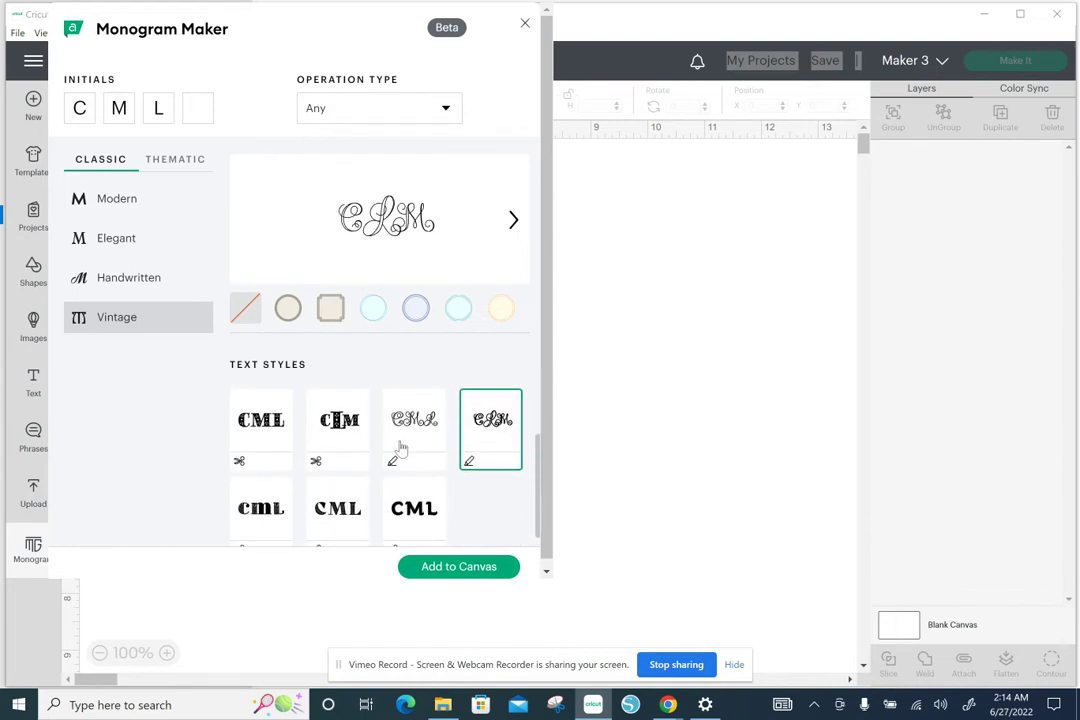
pyautogui.scroll(1, 330, 440)
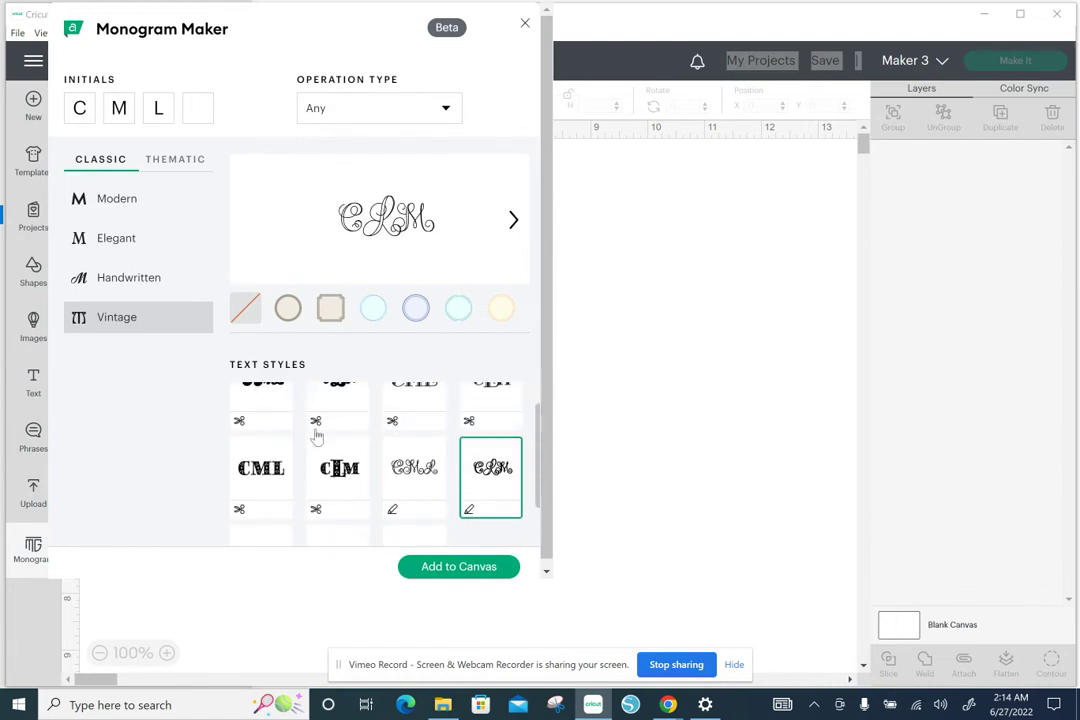
pyautogui.click(476, 422)
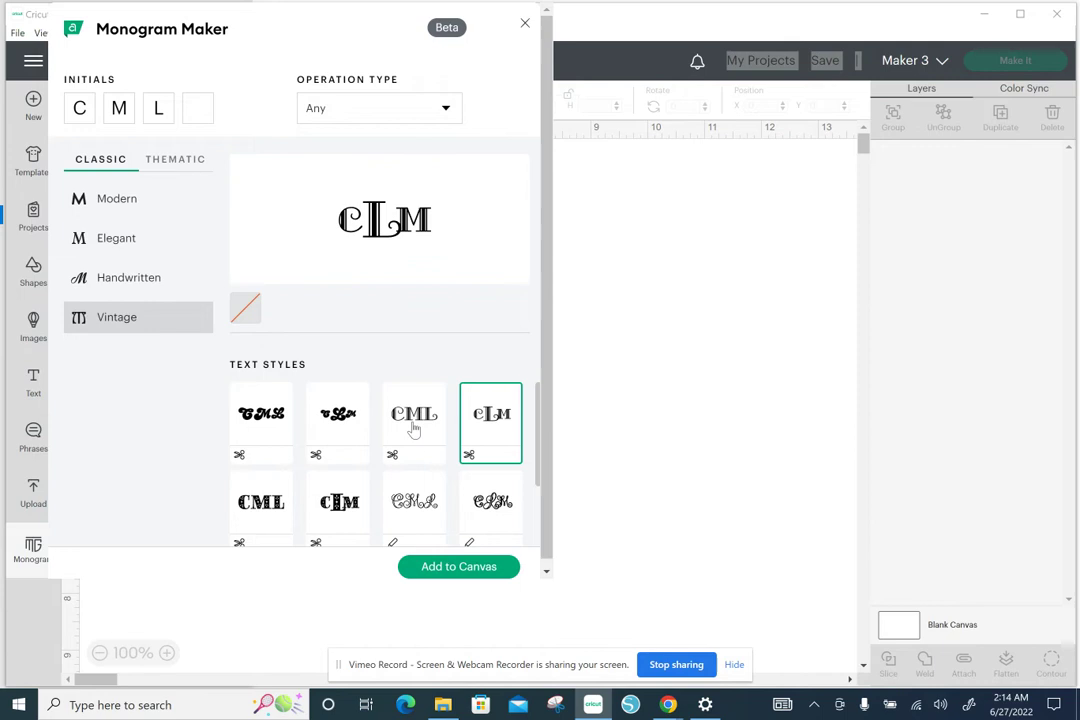
pyautogui.click(415, 428)
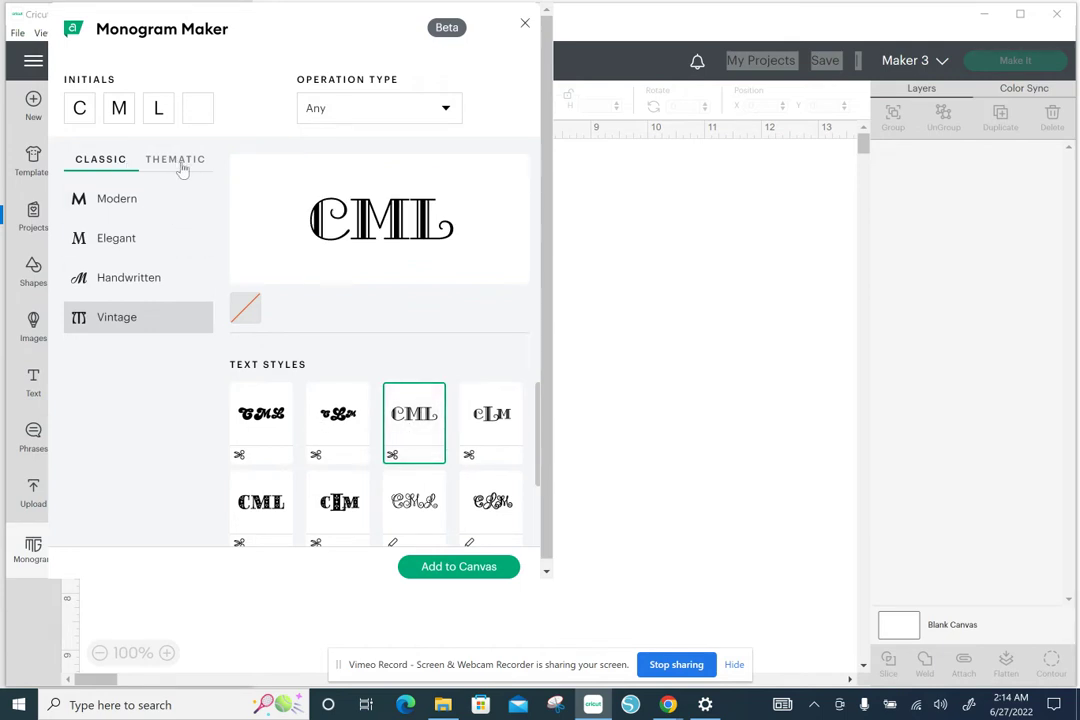
# Keep operation type at Any, switch to Thematic, and preview floral circle and wreath frames
pyautogui.click(323, 113)
pyautogui.click(231, 175)
pyautogui.click(184, 170)
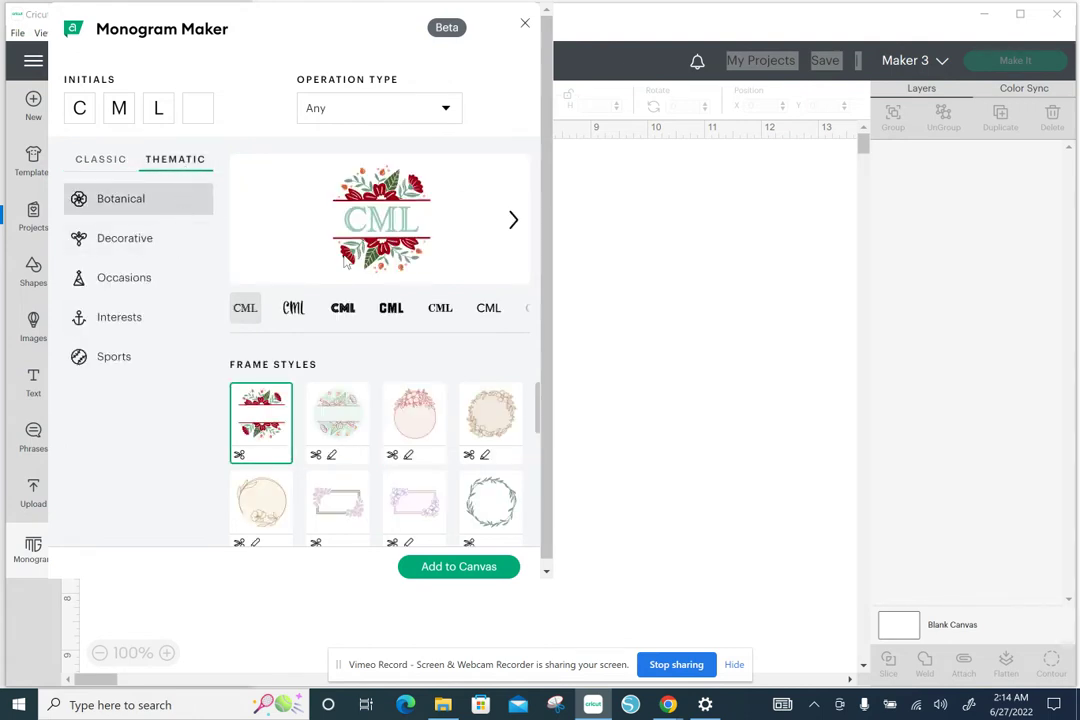
pyautogui.click(336, 436)
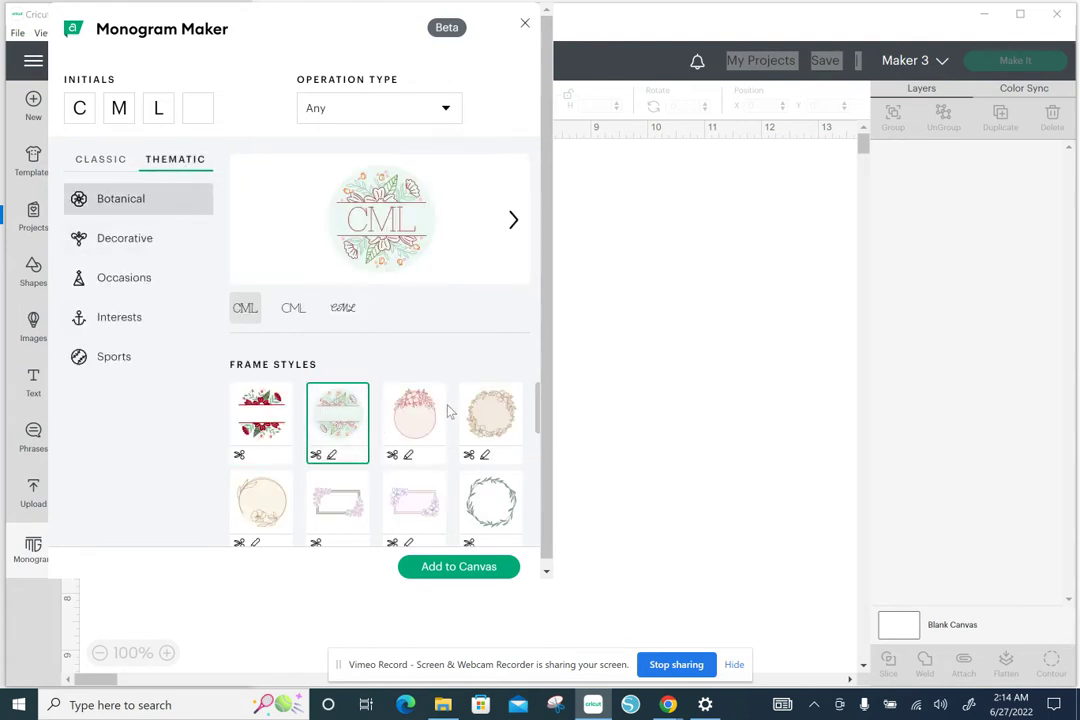
pyautogui.click(475, 425)
pyautogui.click(414, 420)
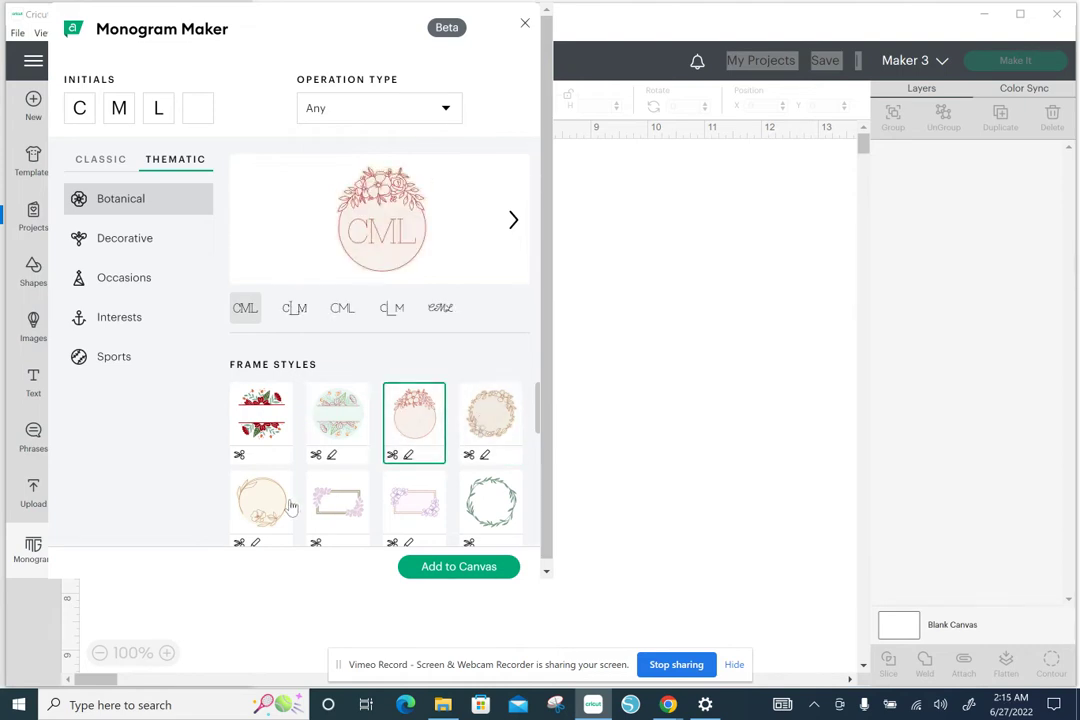
pyautogui.scroll(-1, 285, 500)
# Preview the beige circle, floral rectangle, laurel and green leaf wreath Botanical frames
pyautogui.click(256, 429)
pyautogui.click(355, 428)
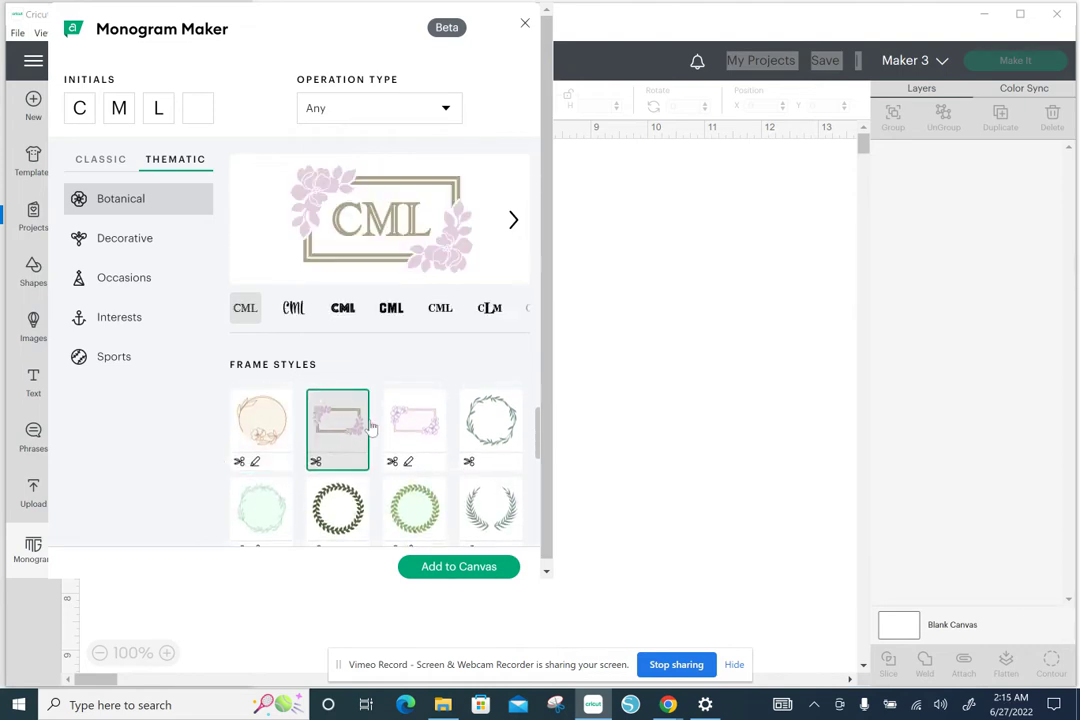
pyautogui.click(418, 428)
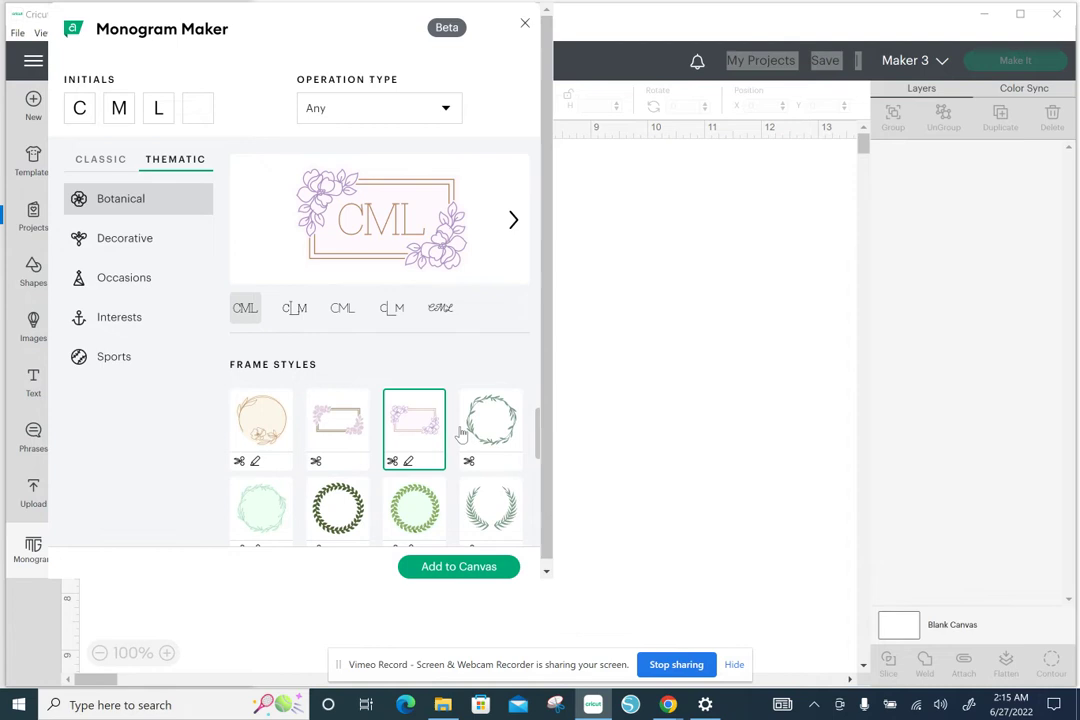
pyautogui.click(463, 430)
pyautogui.scroll(-1, 440, 480)
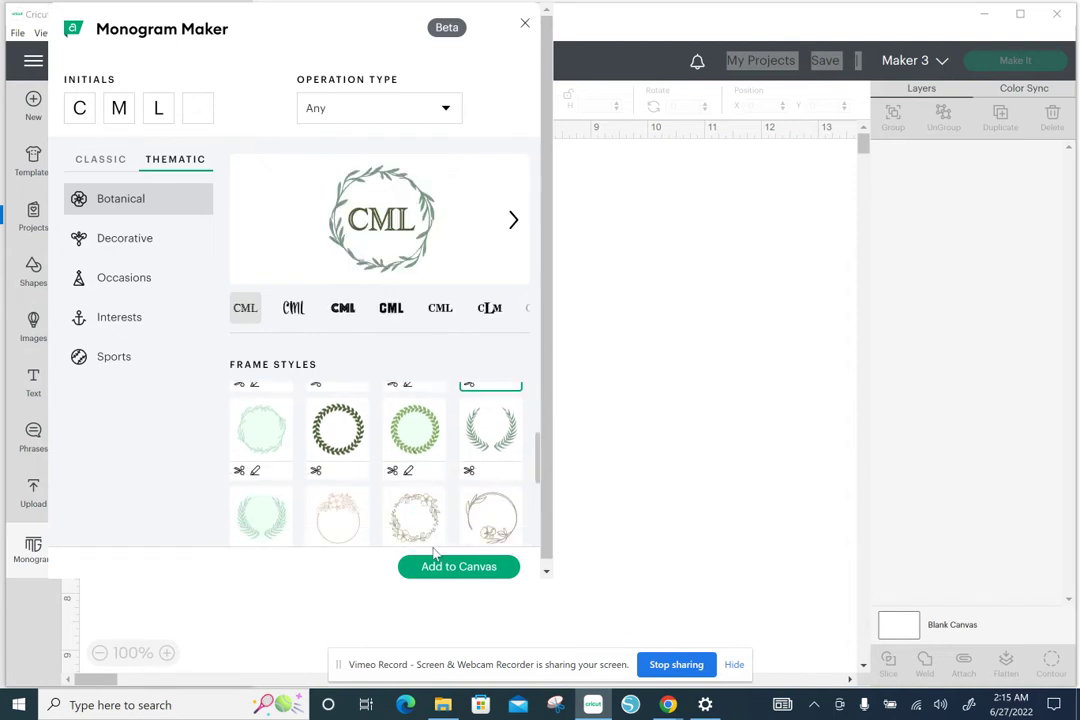
pyautogui.click(512, 408)
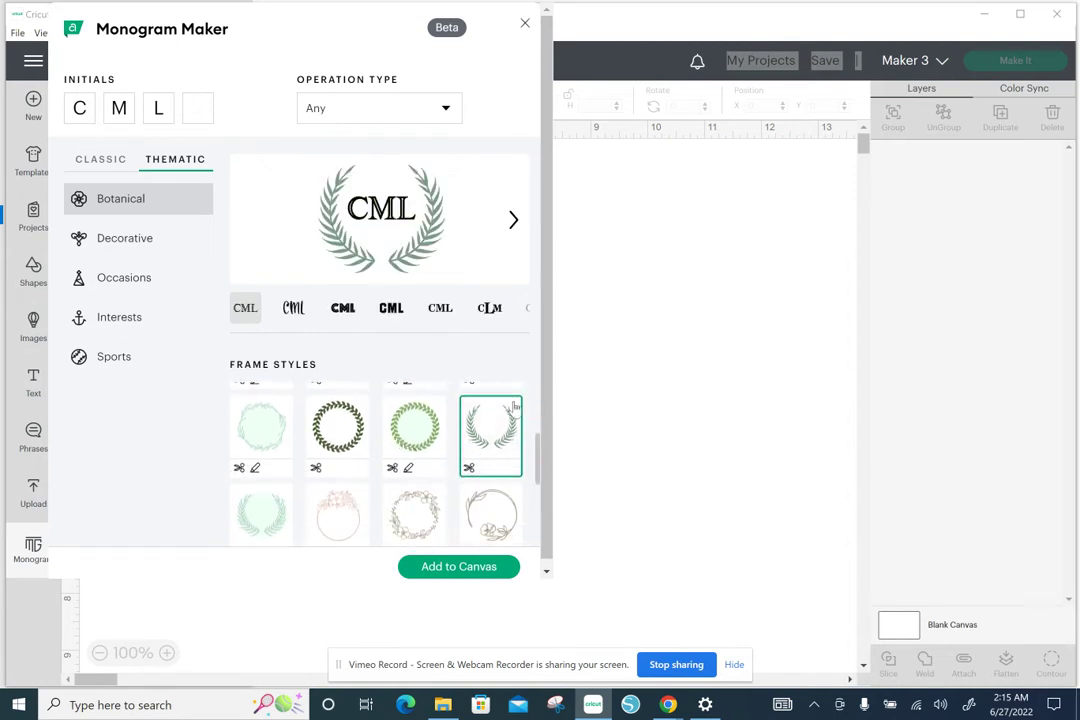
pyautogui.scroll(2, 429, 451)
pyautogui.click(490, 470)
# Open the Decorative frames and choose the beige filled circle frame after the arrow circle
pyautogui.scroll(-1, 422, 505)
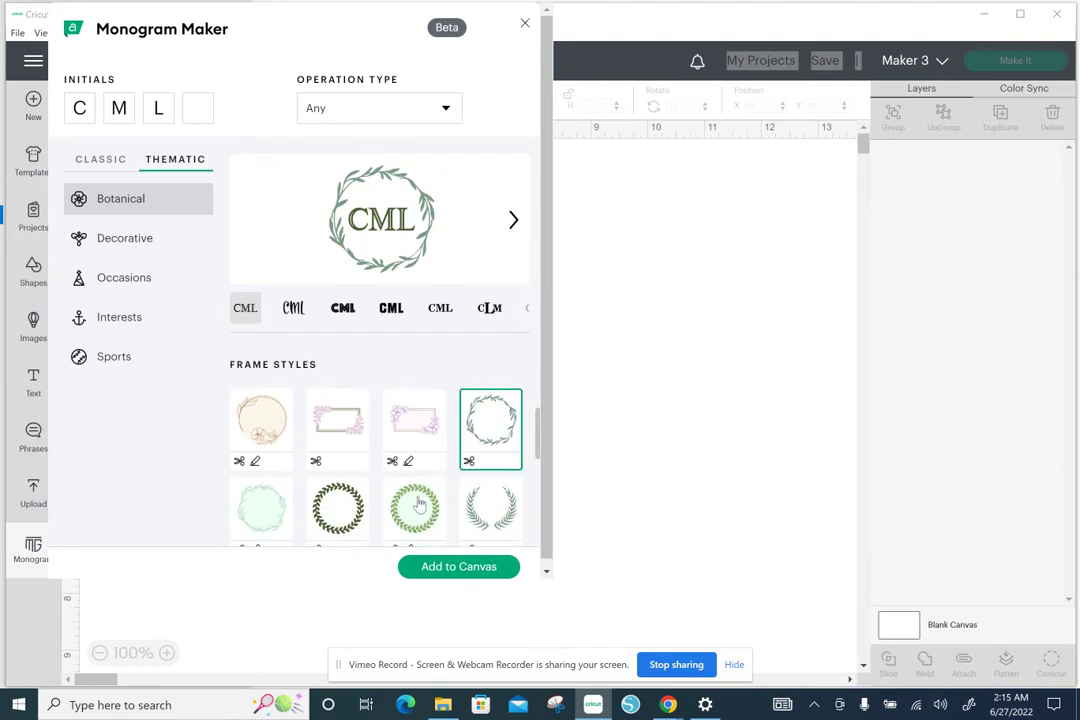
pyautogui.scroll(-1, 420, 505)
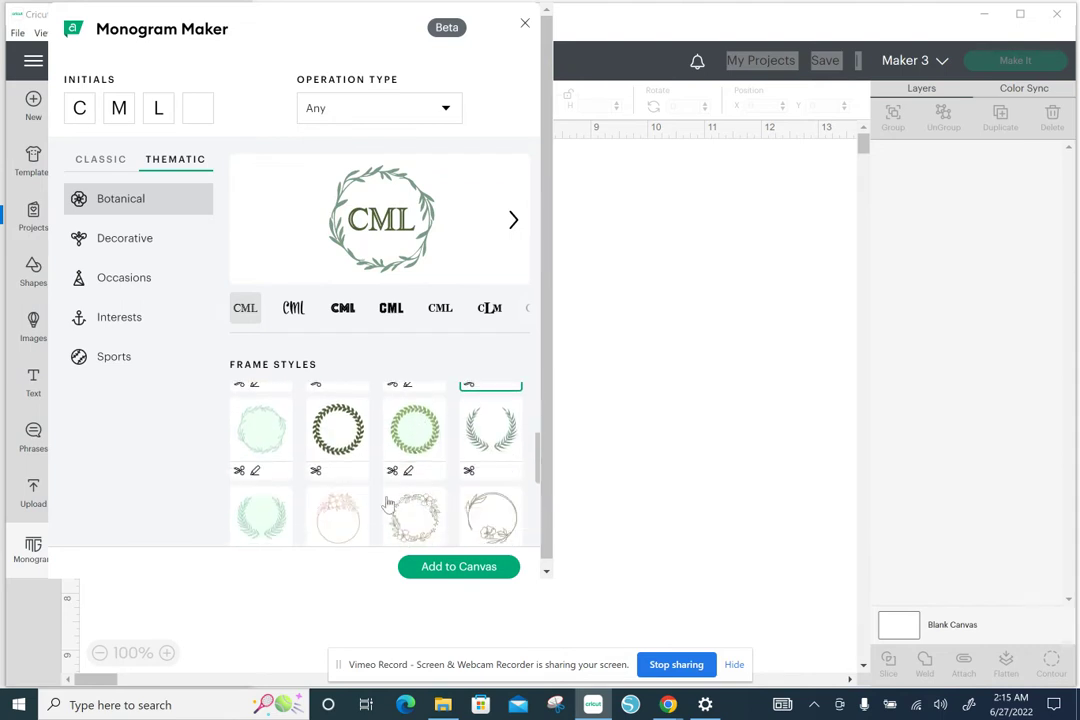
pyautogui.scroll(-1, 355, 518)
pyautogui.scroll(-2, 356, 521)
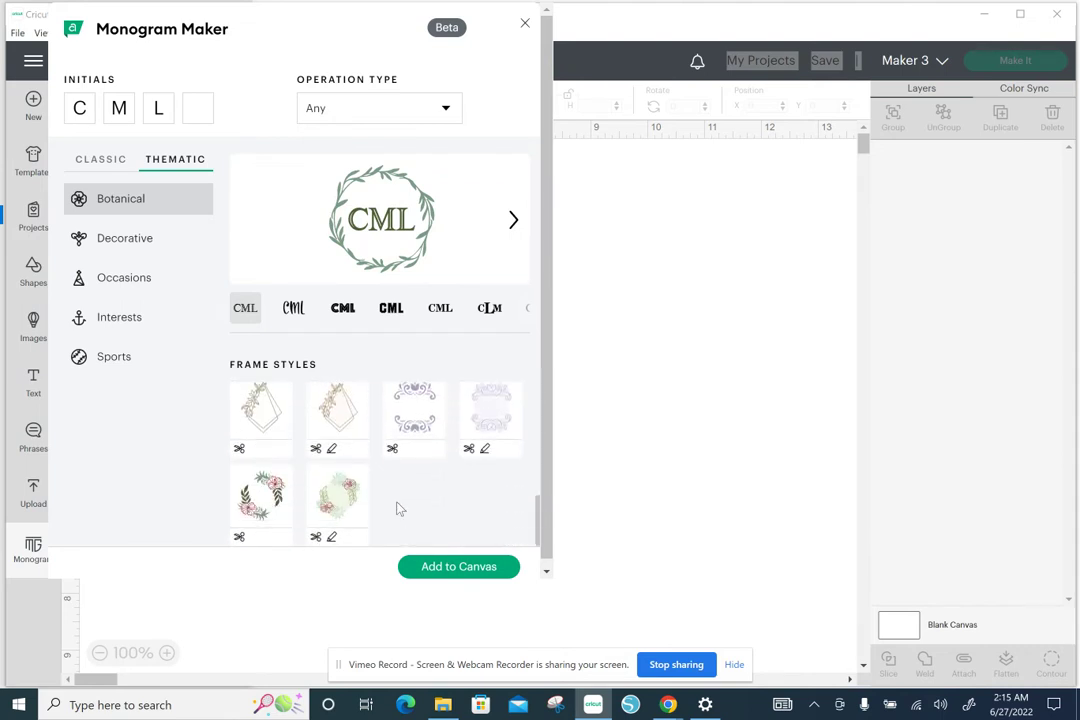
pyautogui.click(155, 244)
pyautogui.scroll(-1, 358, 375)
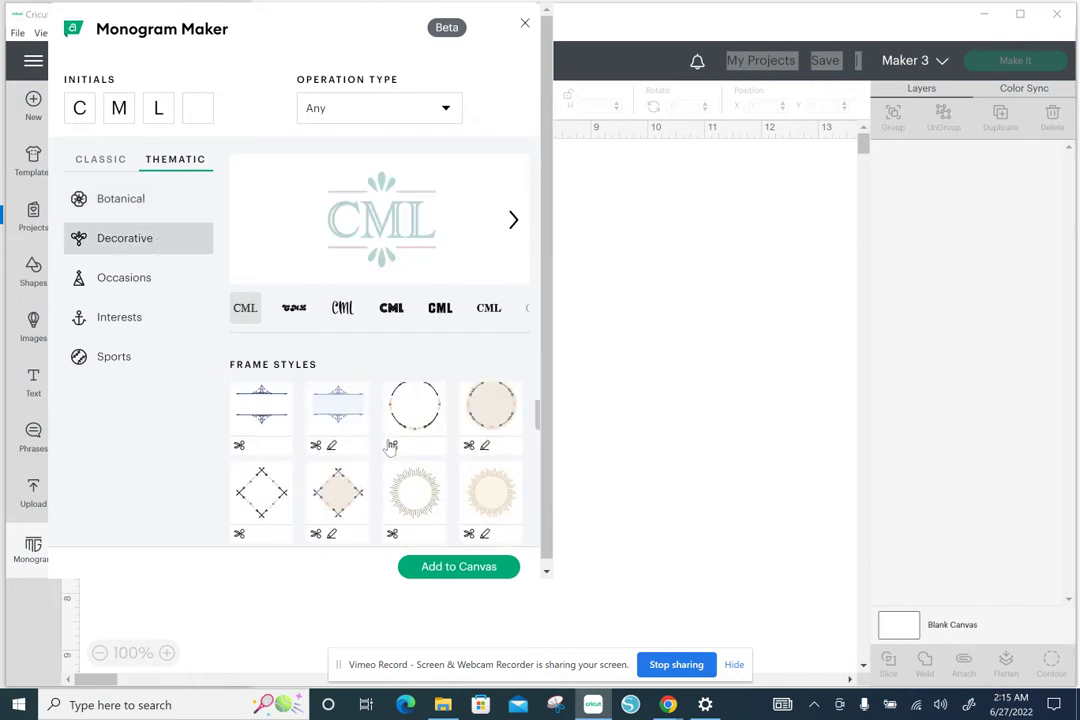
pyautogui.click(414, 420)
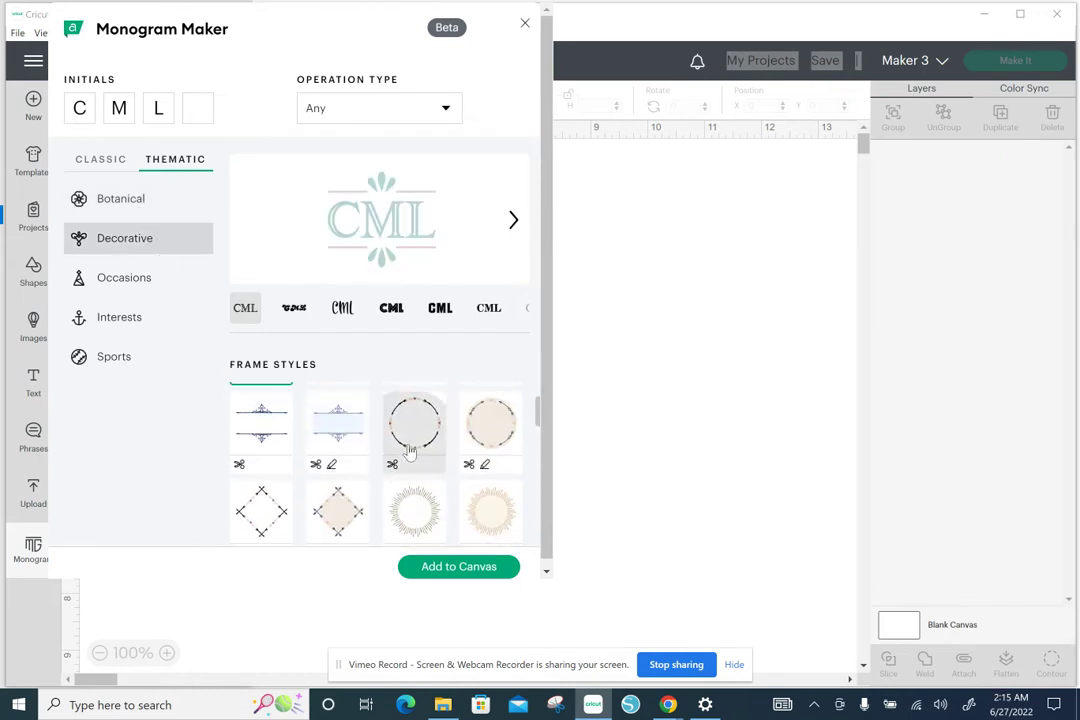
pyautogui.click(491, 425)
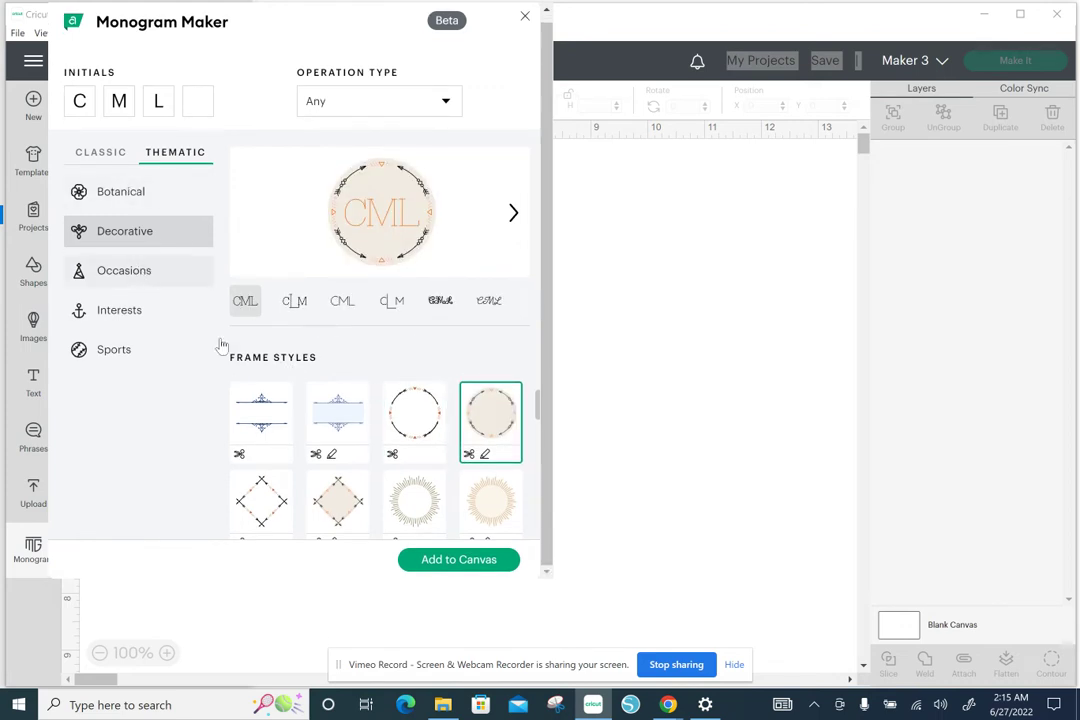
# Show the Occasions frames and preview the ring, angel wings and sunburst frames
pyautogui.click(169, 276)
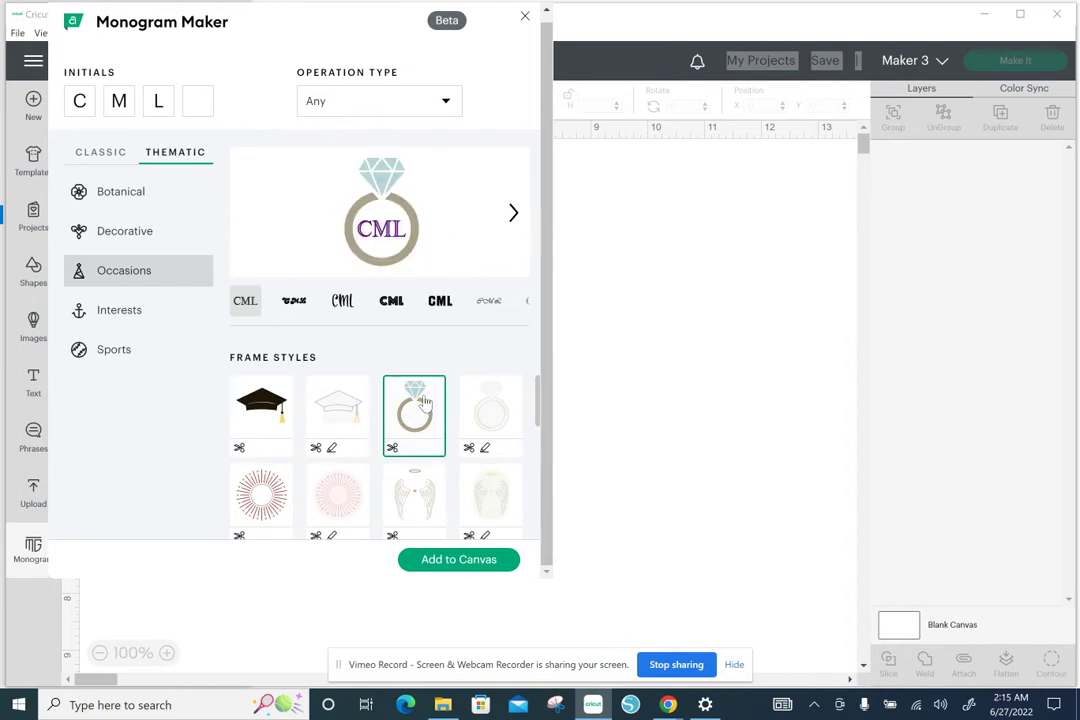
pyautogui.click(497, 425)
pyautogui.scroll(-2, 497, 425)
pyautogui.click(490, 427)
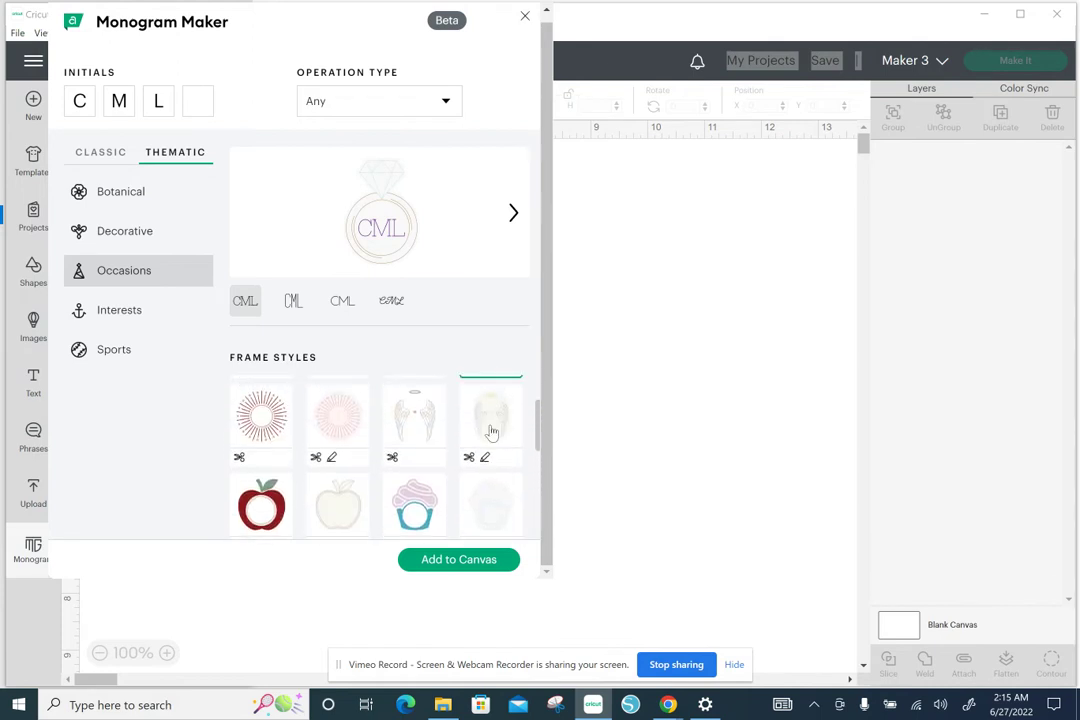
pyautogui.click(414, 428)
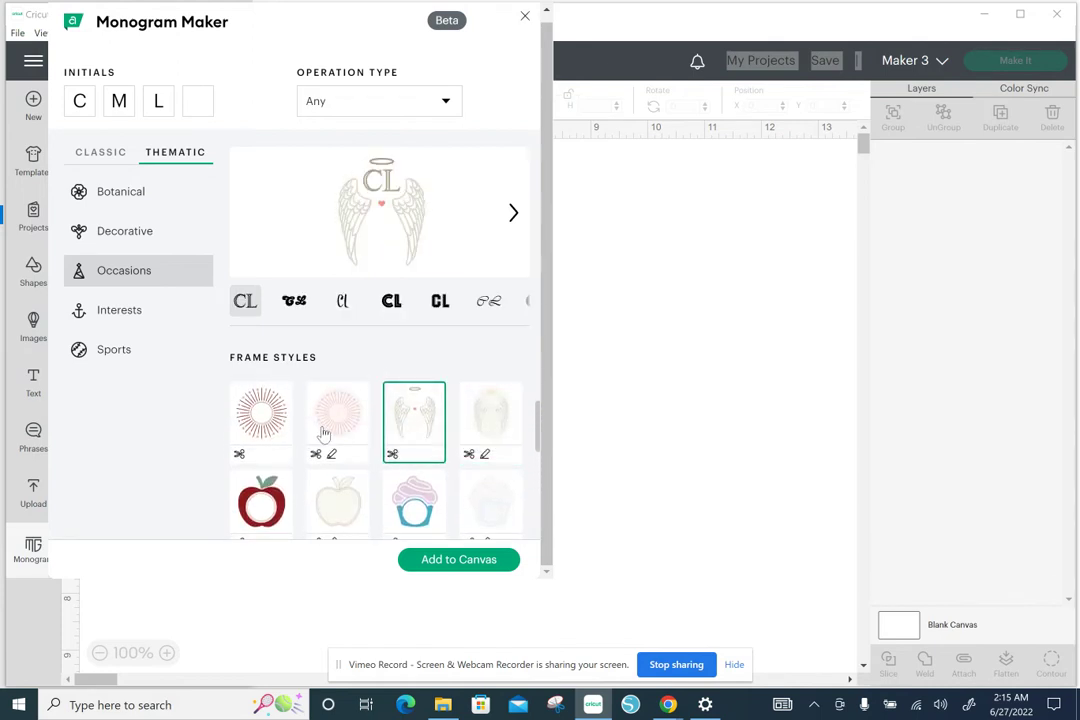
pyautogui.click(323, 432)
pyautogui.click(258, 425)
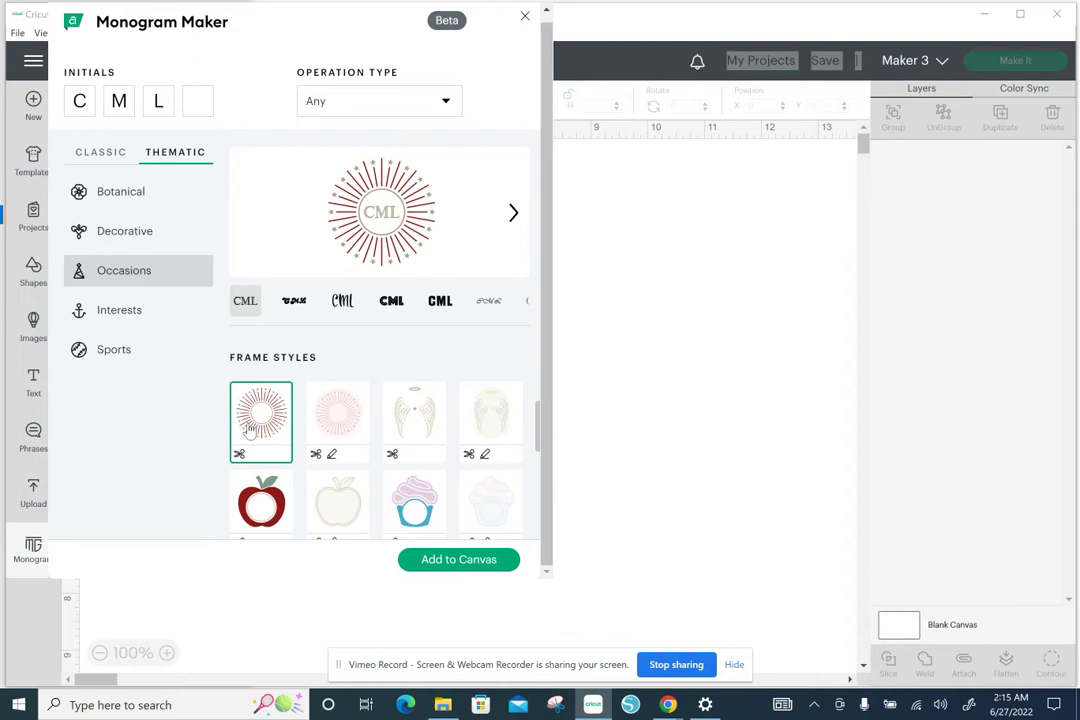
# Preview the red apple, white apple and cupcake frames
pyautogui.scroll(-1, 253, 430)
pyautogui.click(253, 430)
pyautogui.click(338, 425)
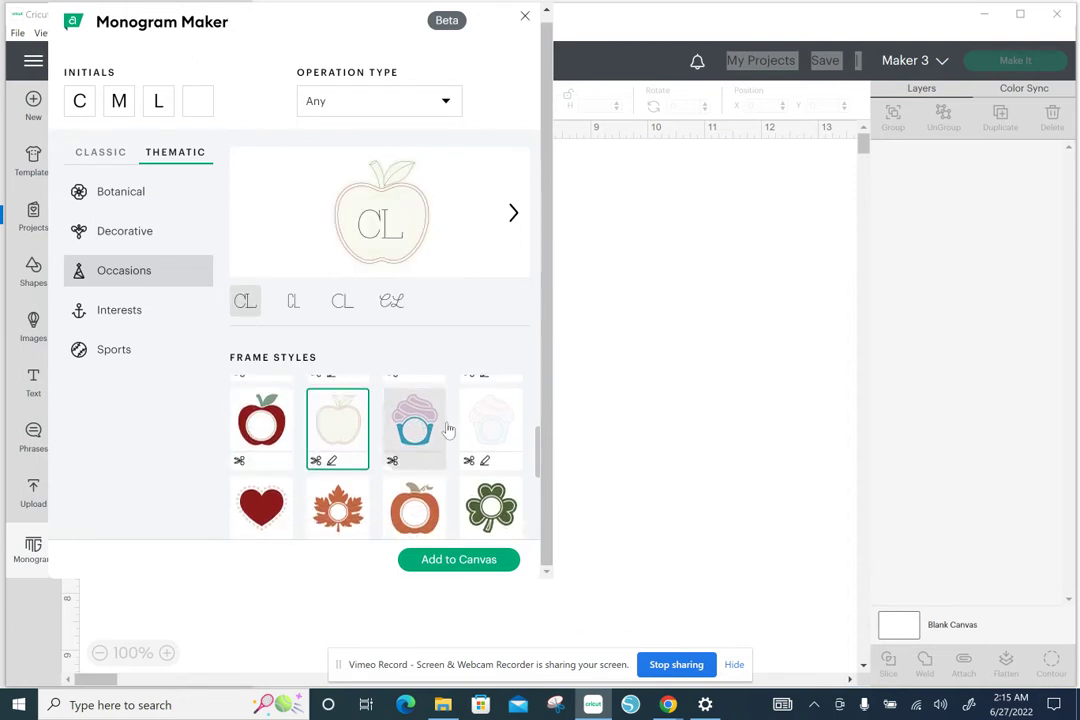
pyautogui.click(440, 430)
pyautogui.click(487, 430)
pyautogui.scroll(-1, 483, 440)
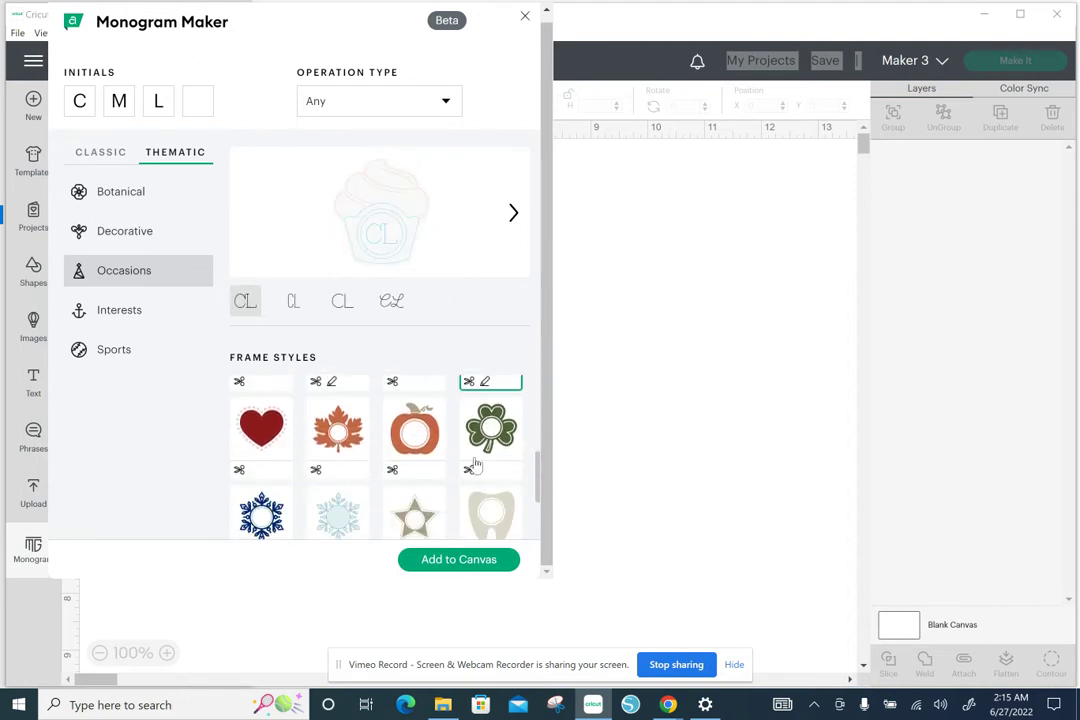
# Preview the shamrock frame, then settle on the yellow pineapple frame
pyautogui.click(478, 458)
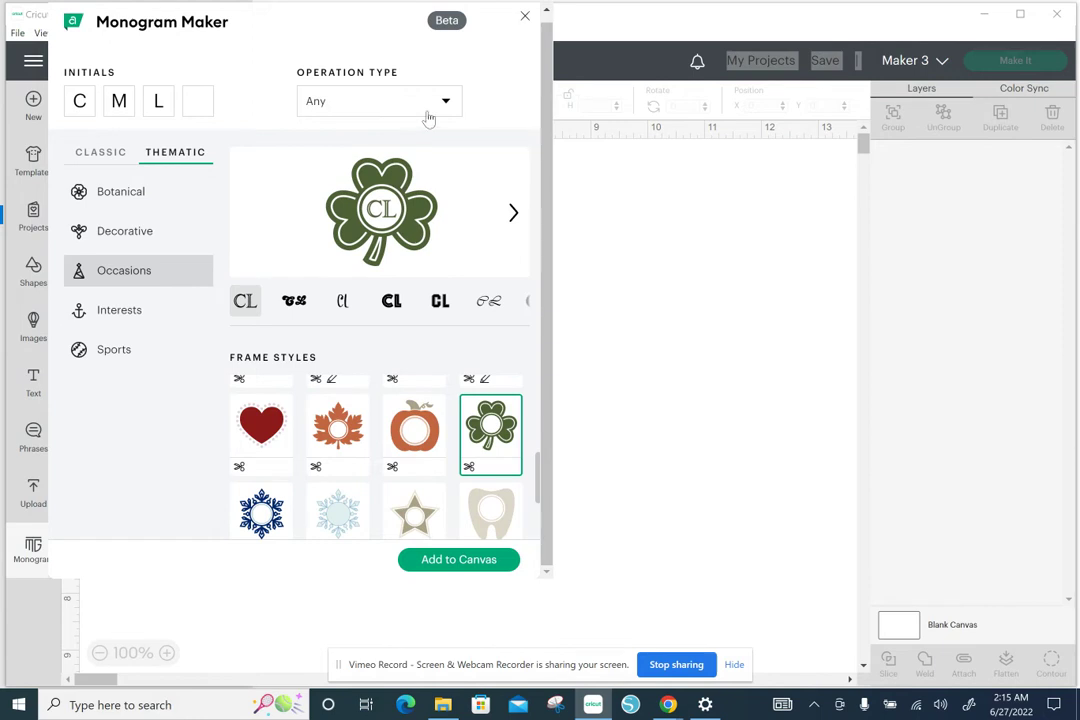
pyautogui.scroll(-1, 499, 398)
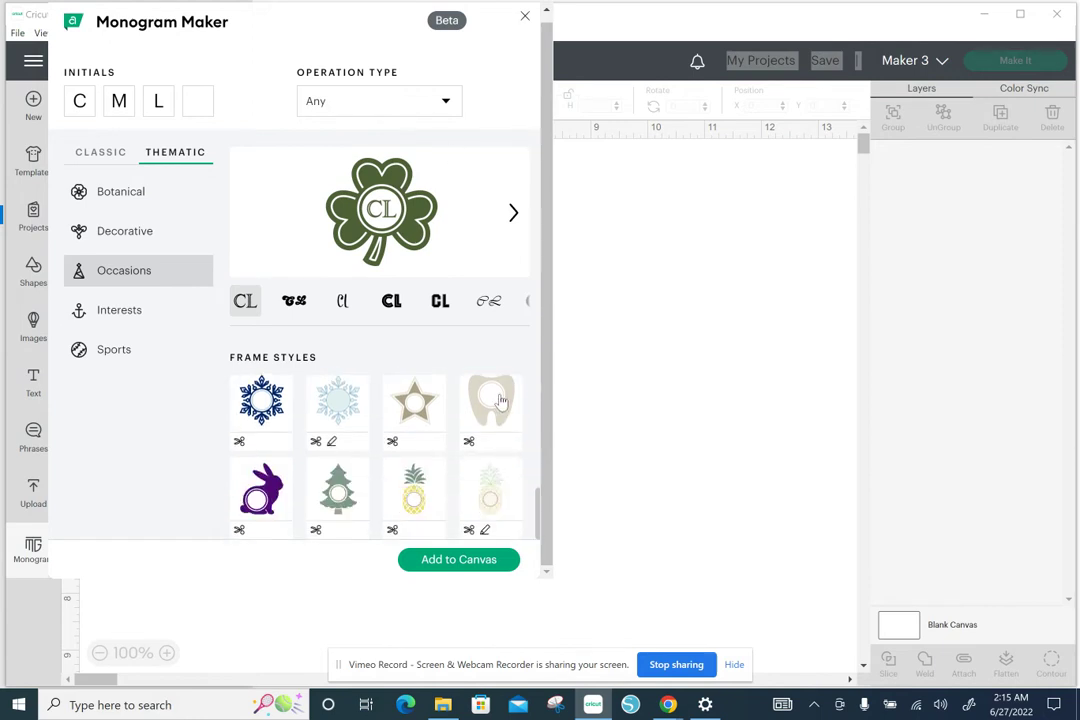
pyautogui.scroll(-2, 313, 441)
pyautogui.scroll(2, 313, 441)
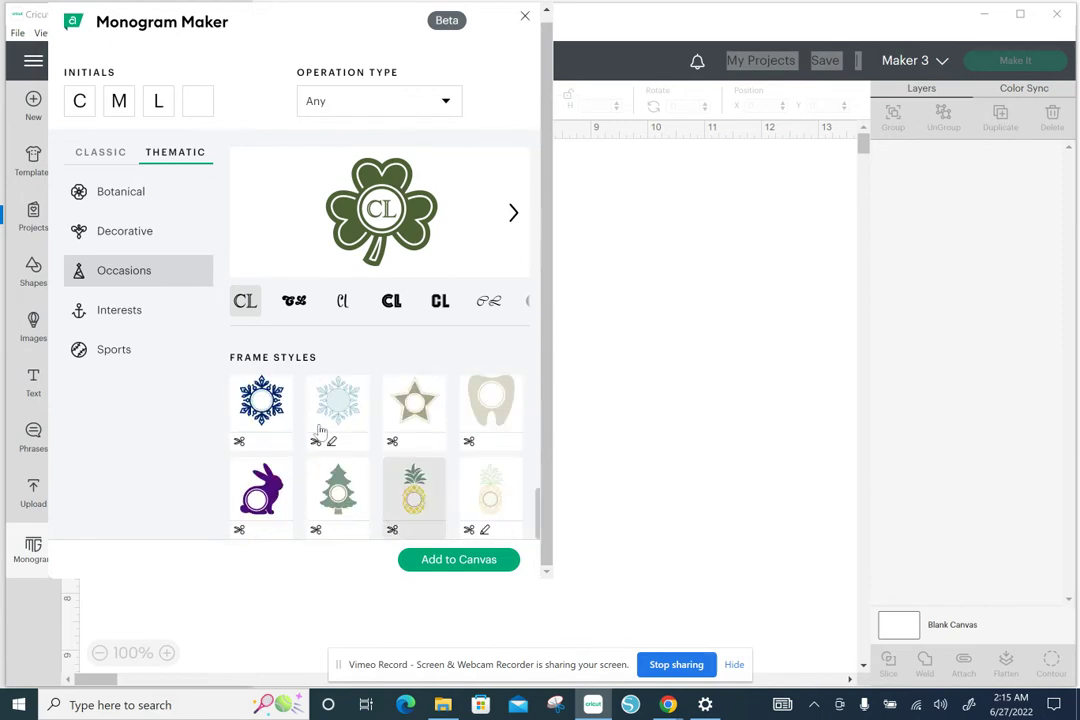
pyautogui.click(414, 488)
pyautogui.scroll(5, 366, 480)
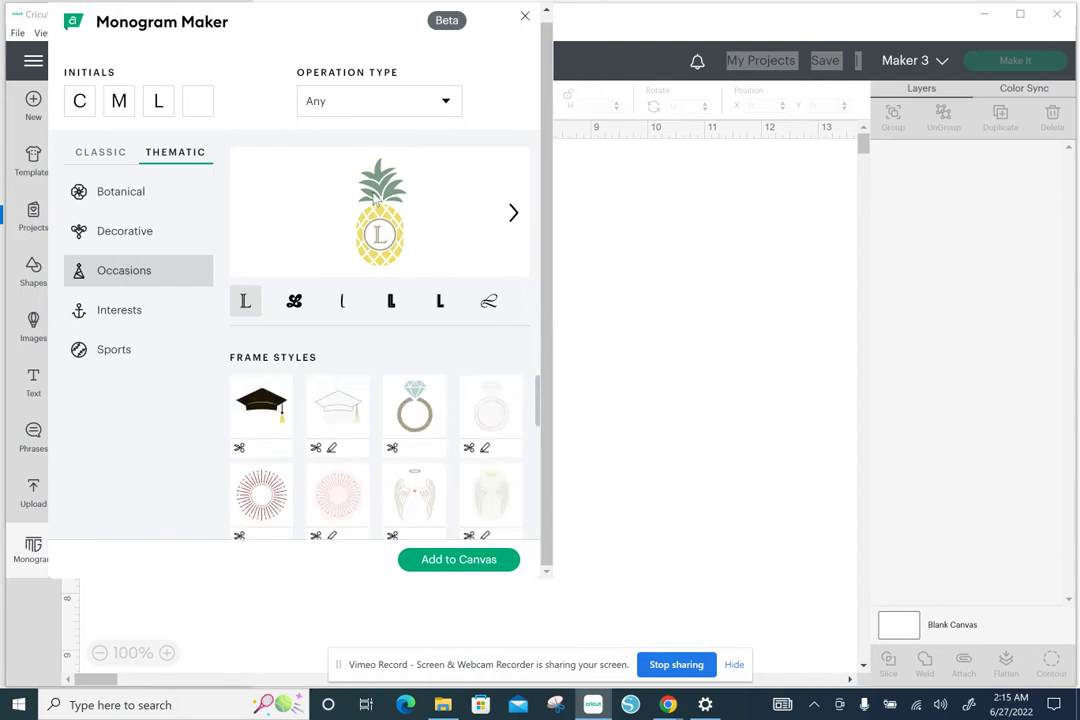
# Scroll through the Interests frames, then switch to Sports, showing the red football CML frame
pyautogui.click(110, 312)
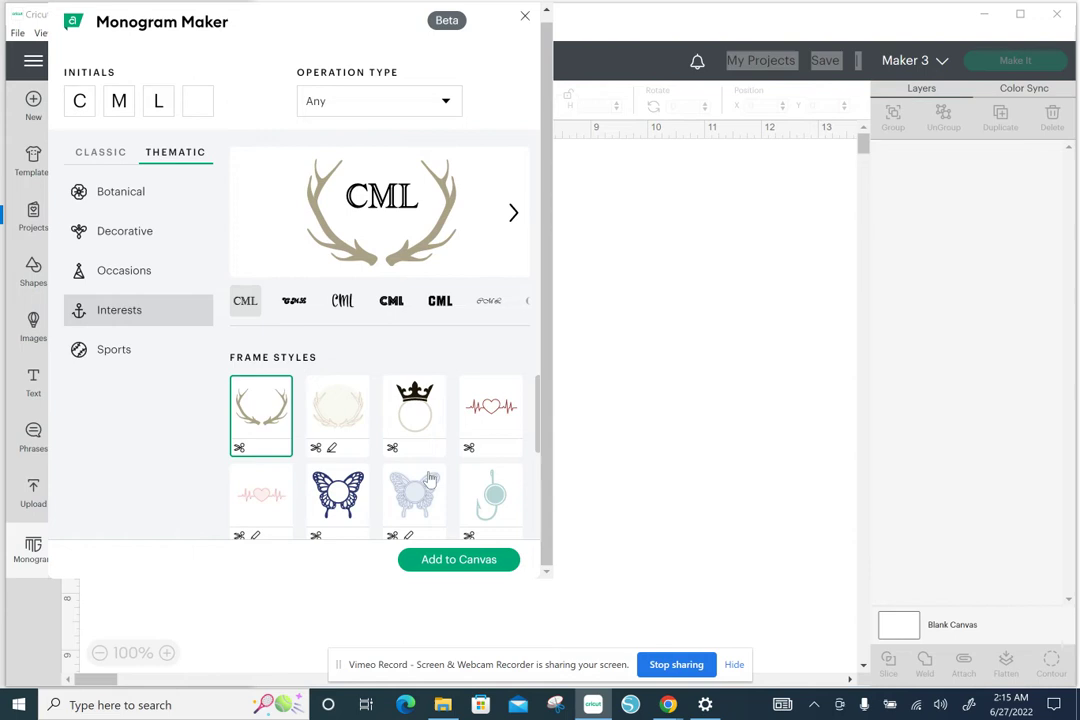
pyautogui.scroll(-4, 491, 468)
pyautogui.scroll(-1, 491, 468)
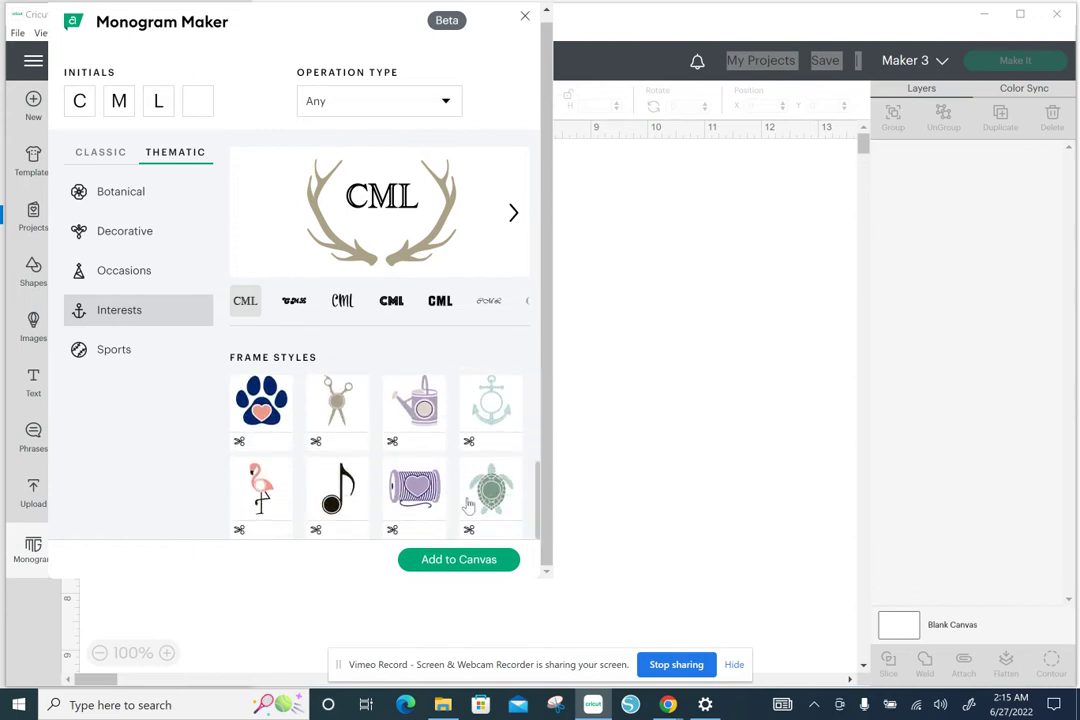
pyautogui.click(166, 354)
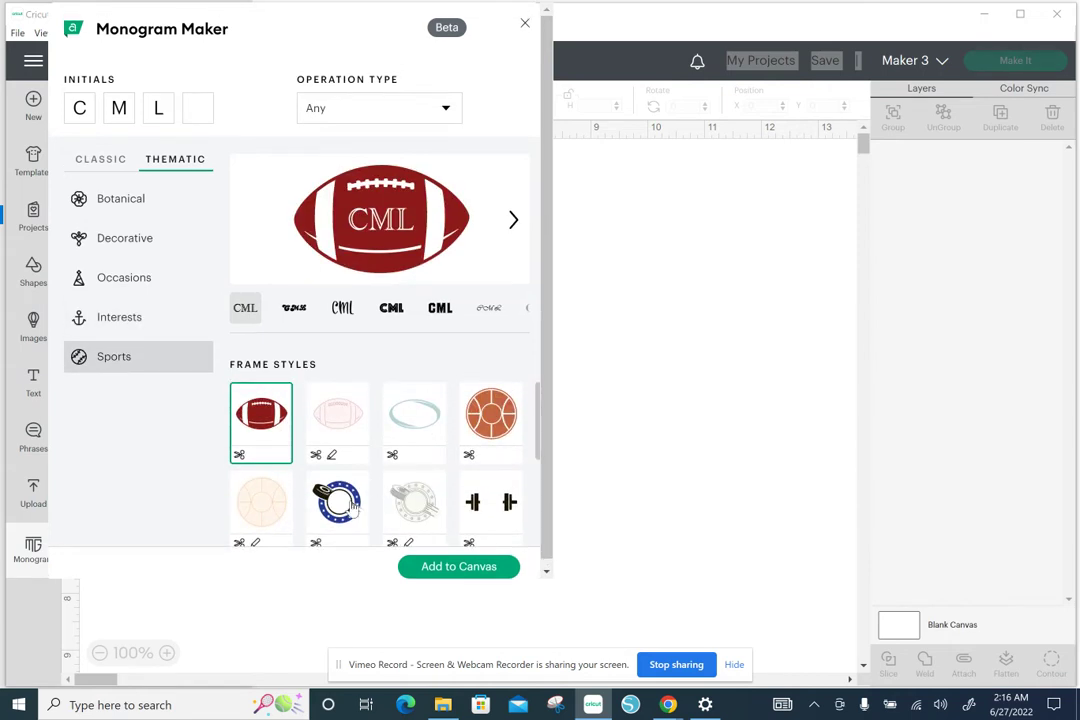
# Preview the hockey puck, dumbbell, blue pinwheel and crossed baseball bats frames
pyautogui.click(355, 495)
pyautogui.scroll(-2, 370, 450)
pyautogui.scroll(2, 370, 450)
pyautogui.scroll(-2, 412, 446)
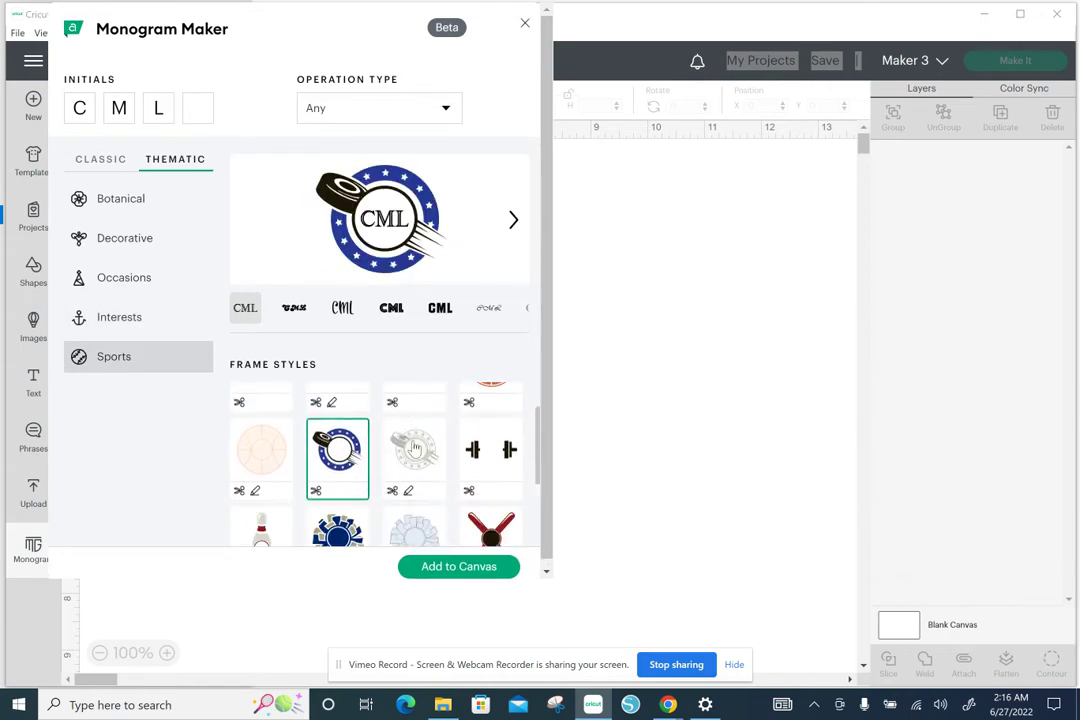
pyautogui.click(510, 425)
pyautogui.scroll(-3, 240, 472)
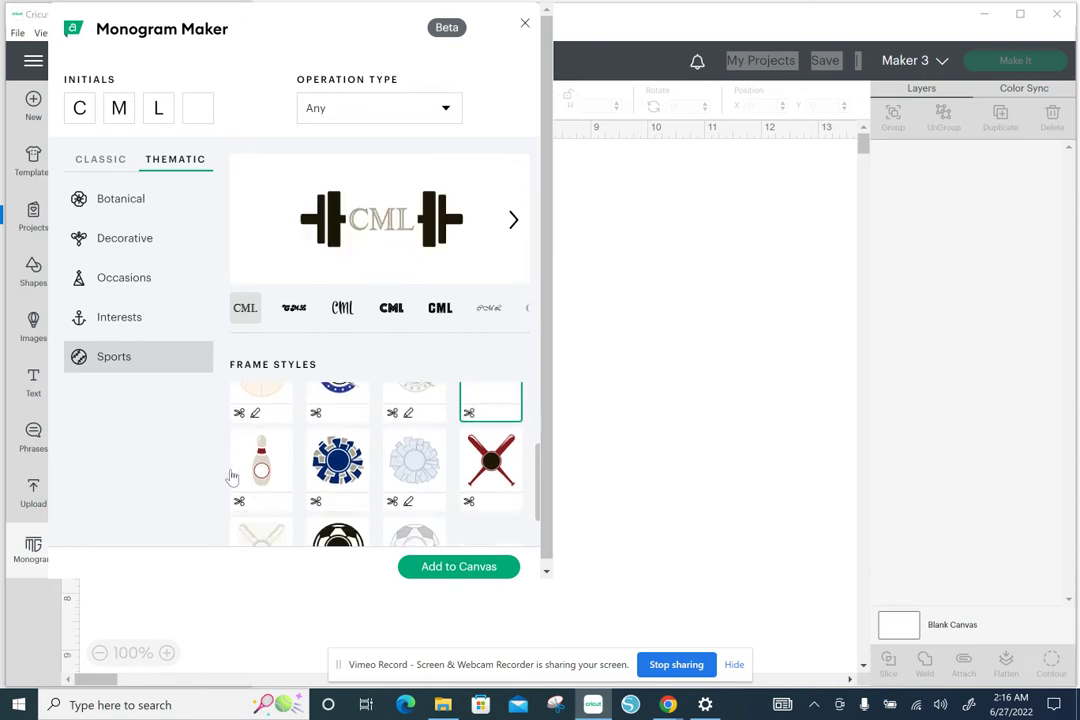
pyautogui.click(342, 452)
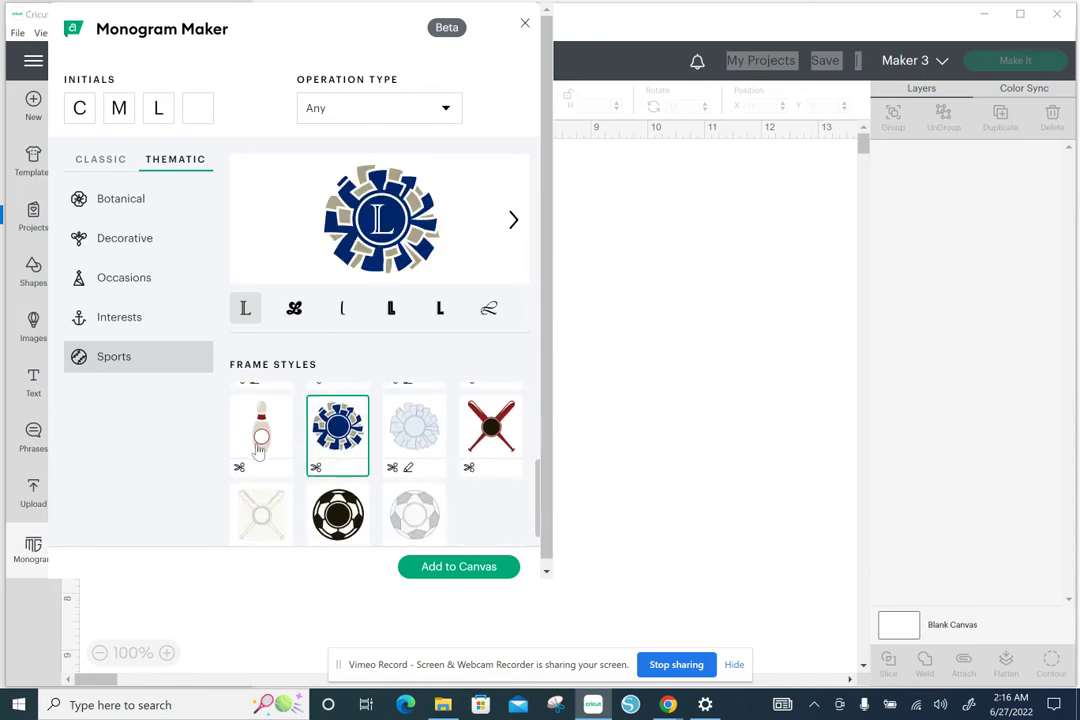
pyautogui.click(500, 440)
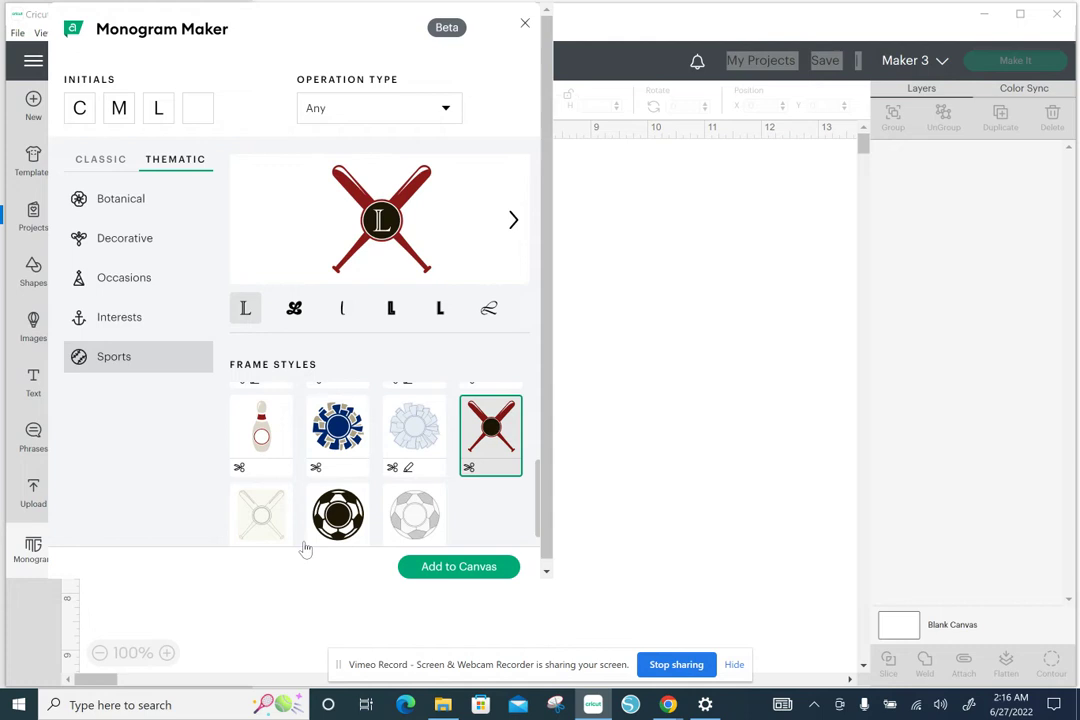
# Choose the soccer ball frame and, after trying script and ornate letters, keep the plain block L
pyautogui.click(316, 512)
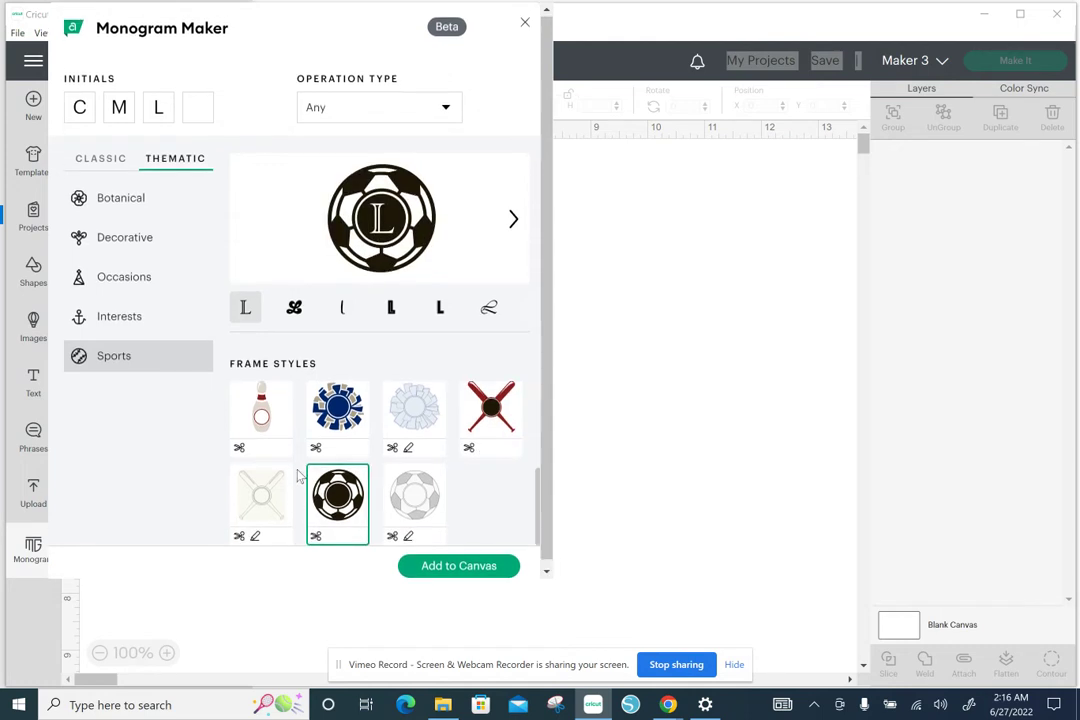
pyautogui.scroll(3, 301, 477)
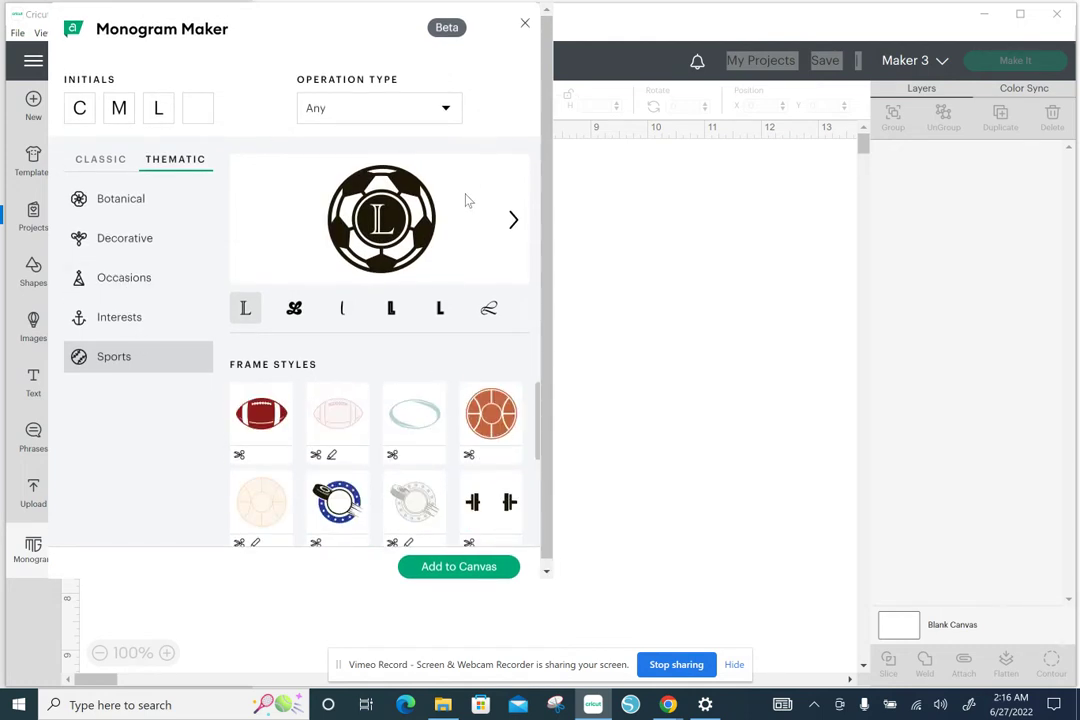
pyautogui.click(487, 326)
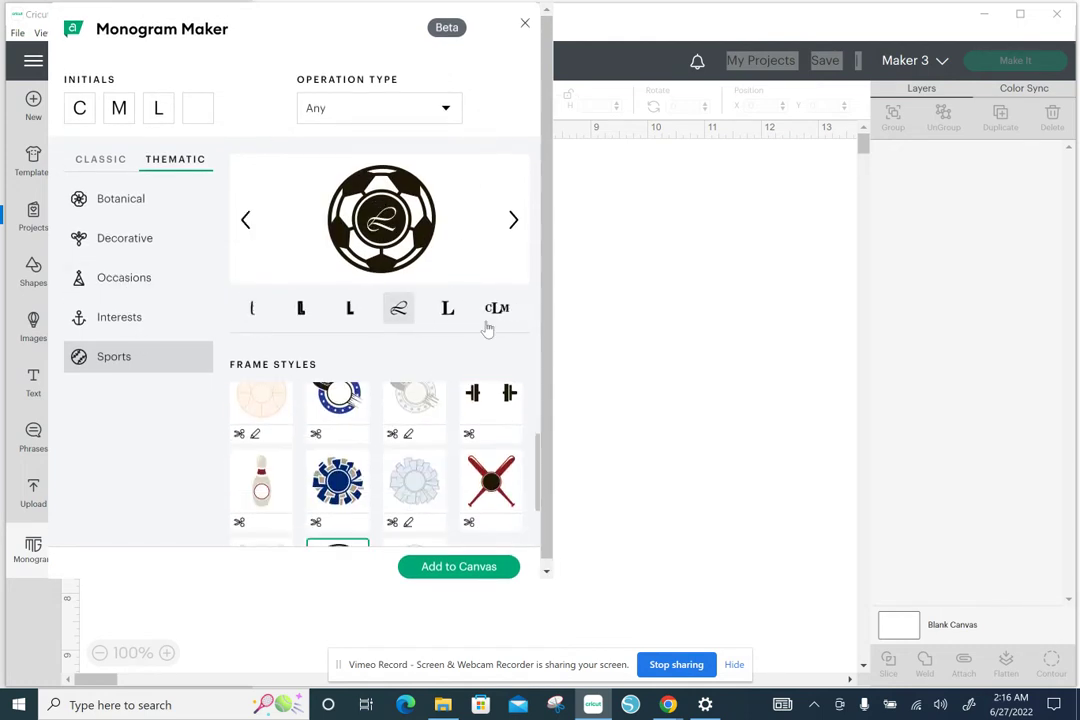
pyautogui.click(331, 311)
pyautogui.click(295, 310)
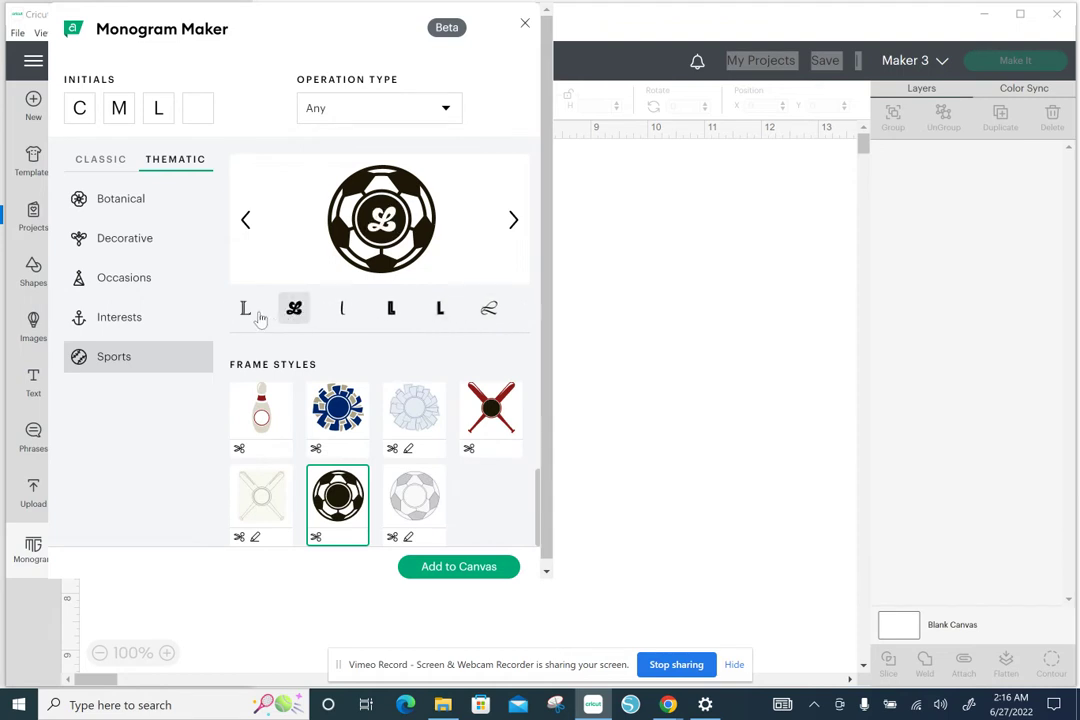
pyautogui.click(245, 308)
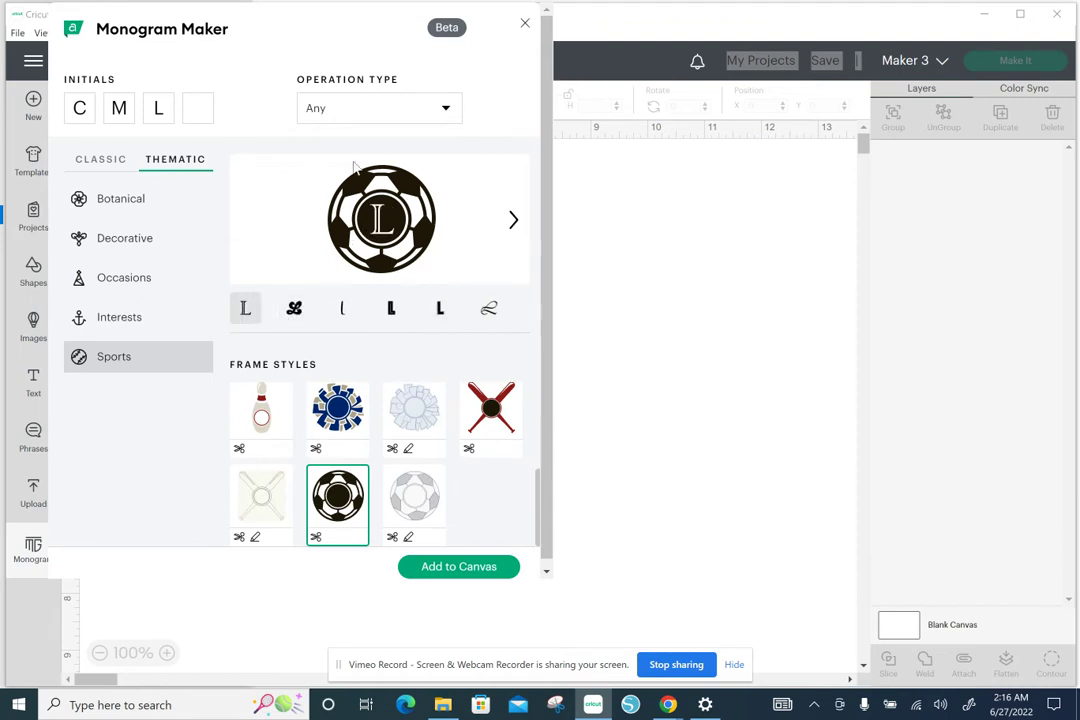
# Try the Cut and Cut + Draw operation types, then set the filter back to Cut
pyautogui.click(340, 112)
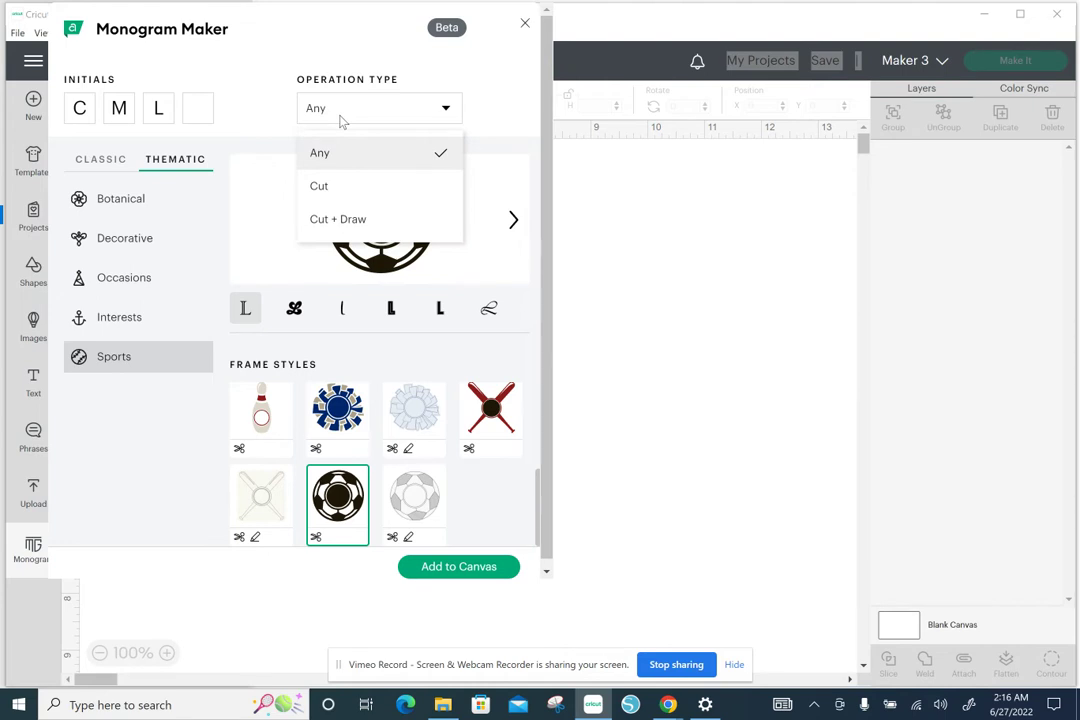
pyautogui.click(356, 190)
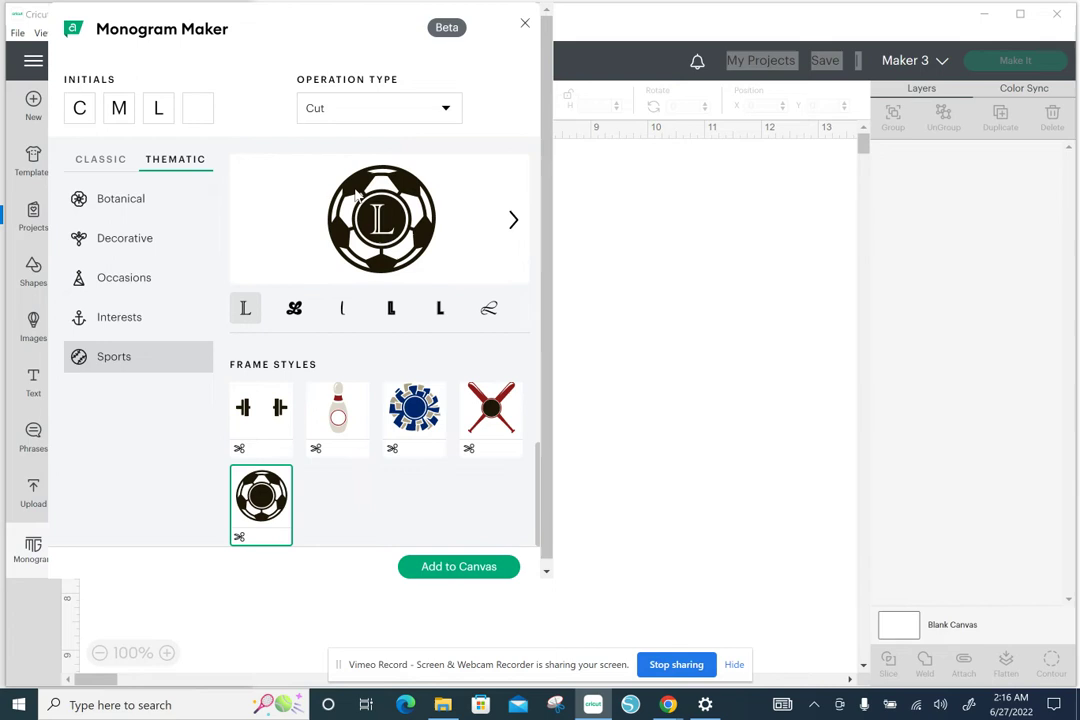
pyautogui.click(393, 108)
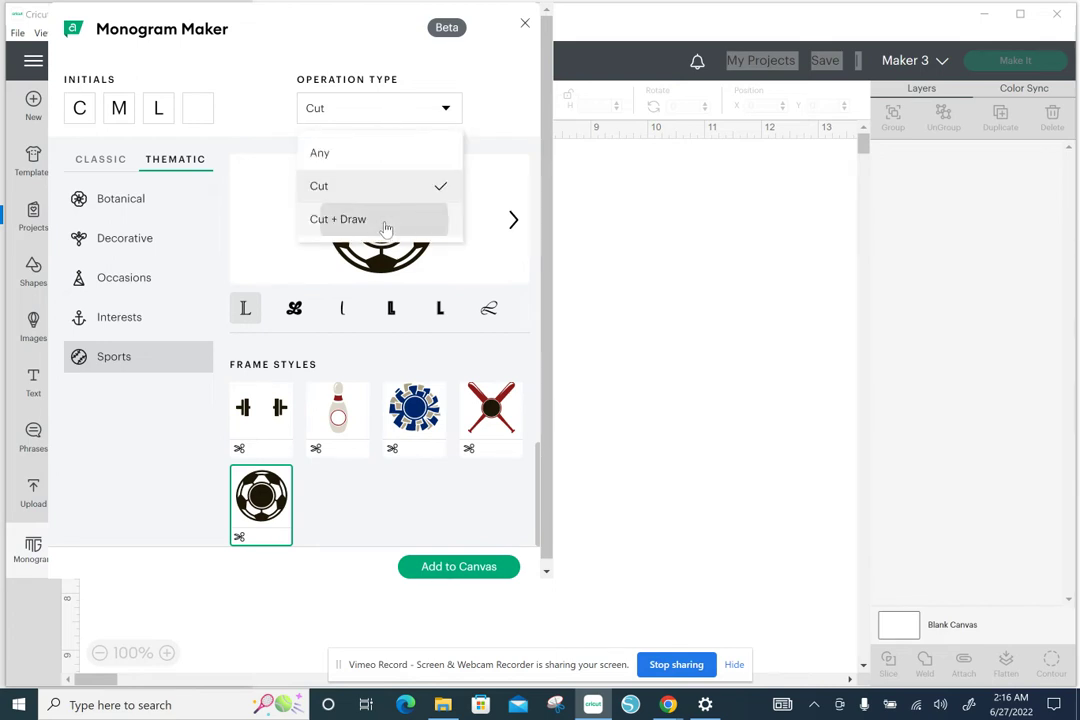
pyautogui.click(384, 222)
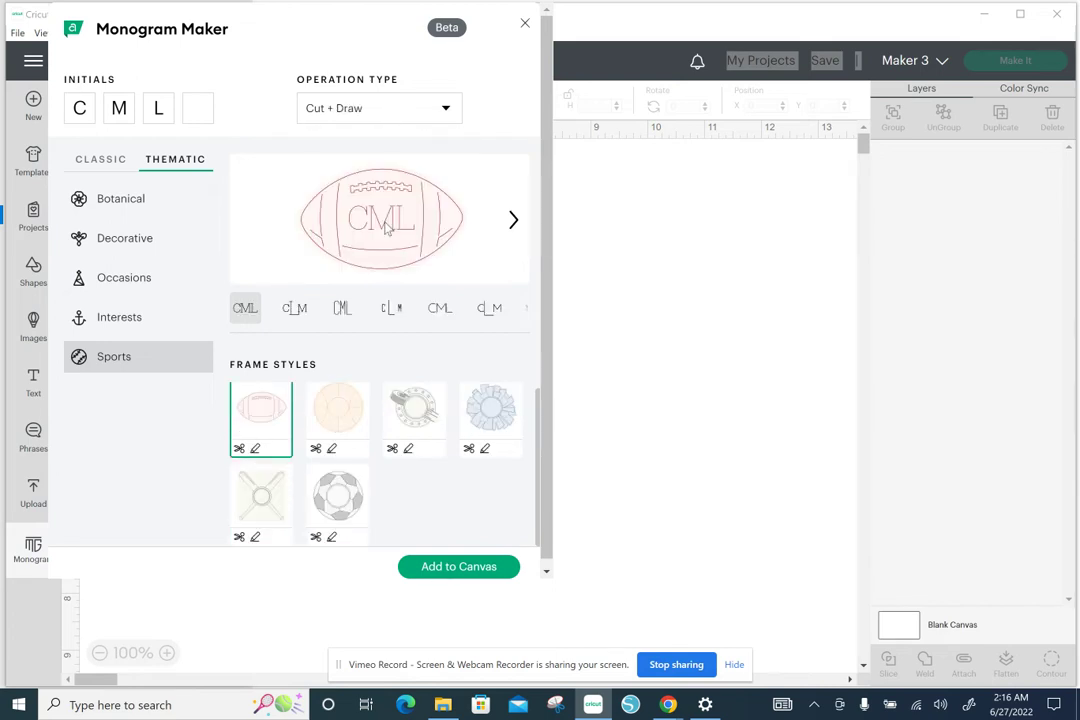
pyautogui.click(384, 115)
pyautogui.click(397, 495)
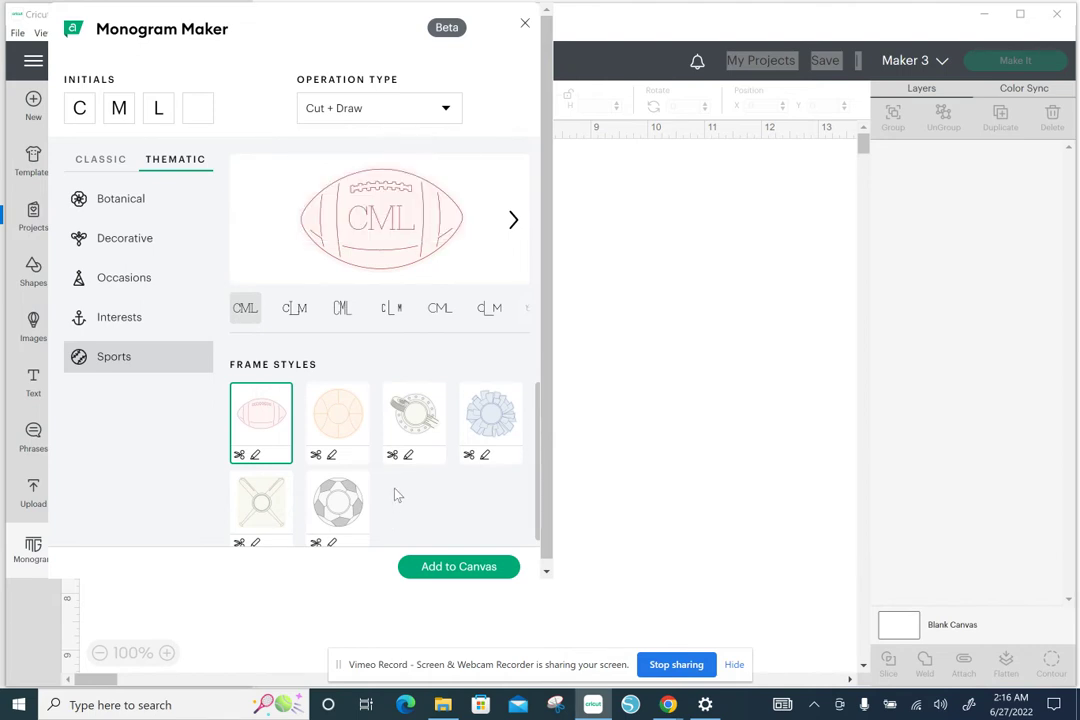
pyautogui.click(359, 108)
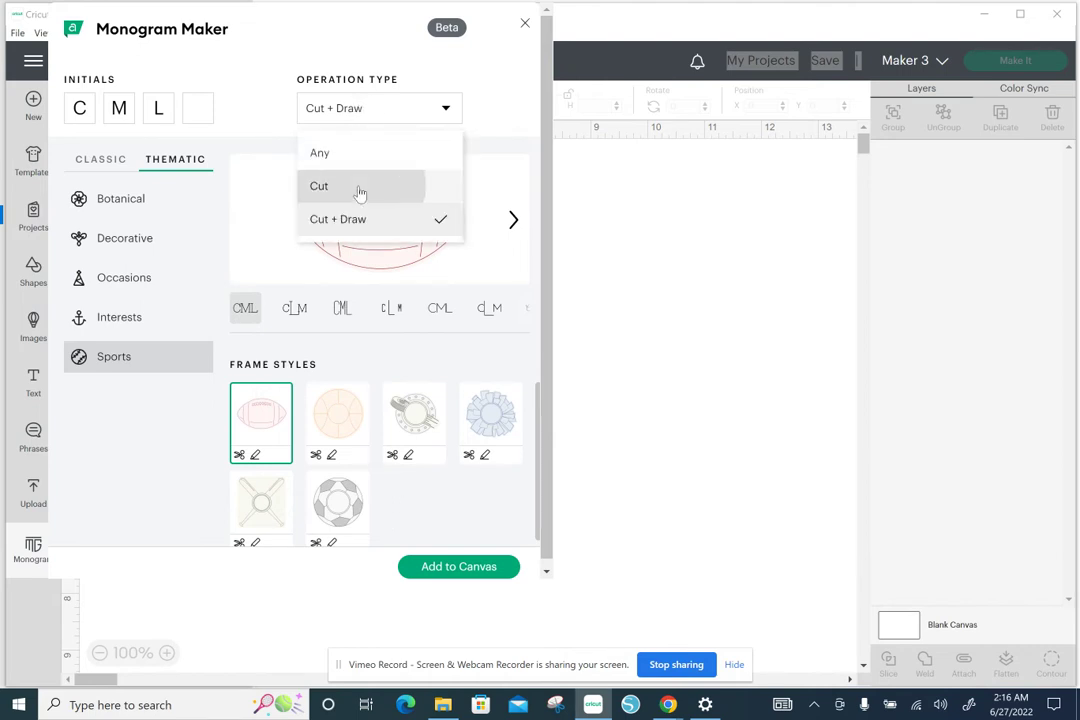
pyautogui.click(359, 188)
pyautogui.scroll(-2, 436, 440)
pyautogui.scroll(2, 430, 450)
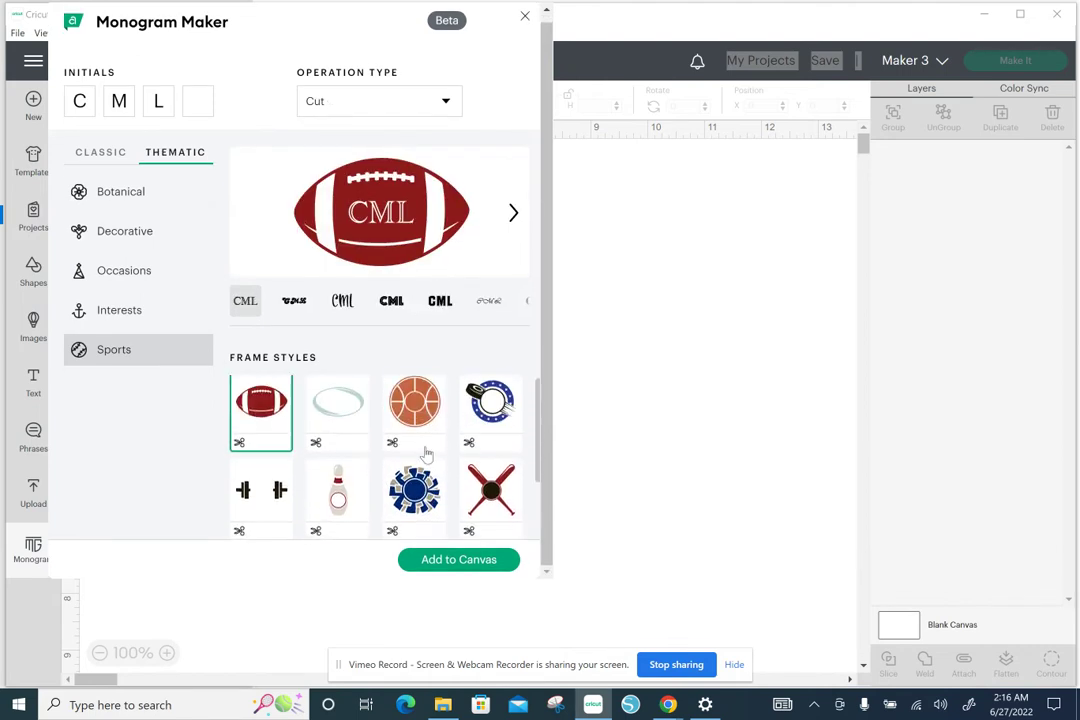
# Pick the ornate blackletter CML text style under Classic > Handwritten and browse the Text Styles grid
pyautogui.click(101, 159)
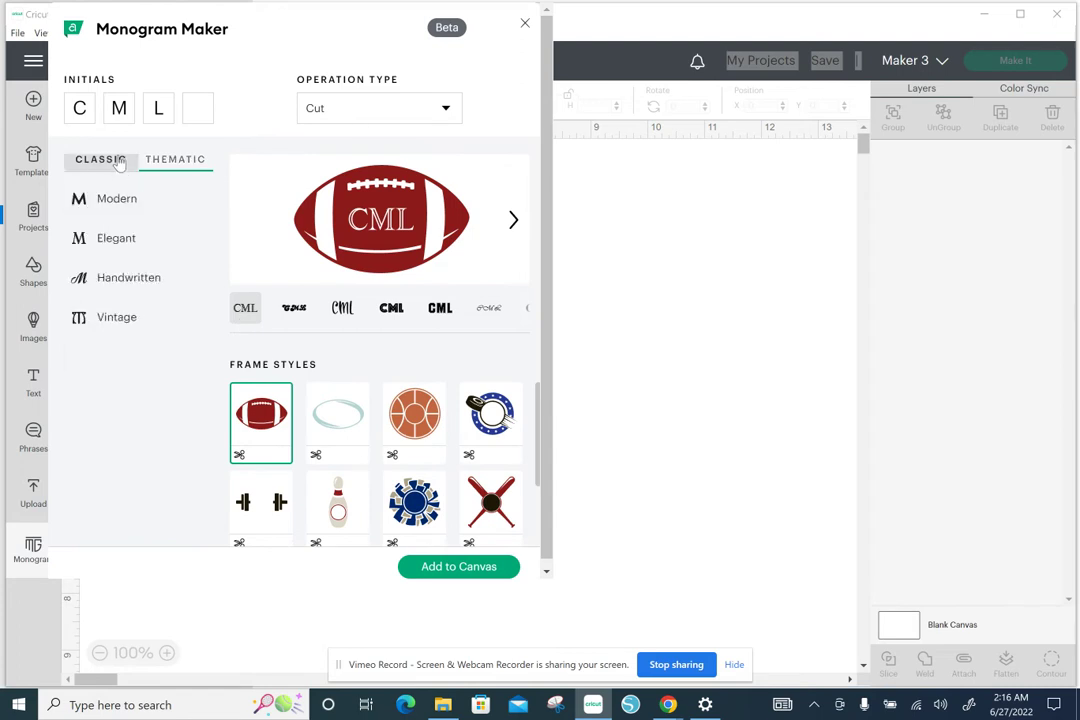
pyautogui.click(140, 278)
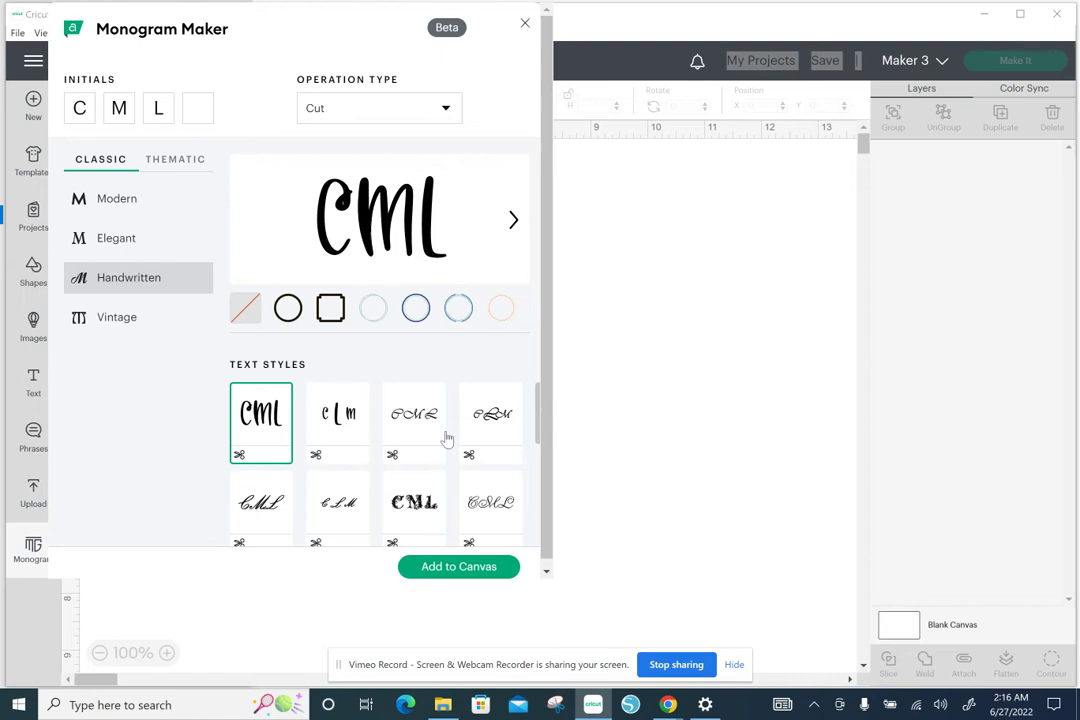
pyautogui.click(417, 506)
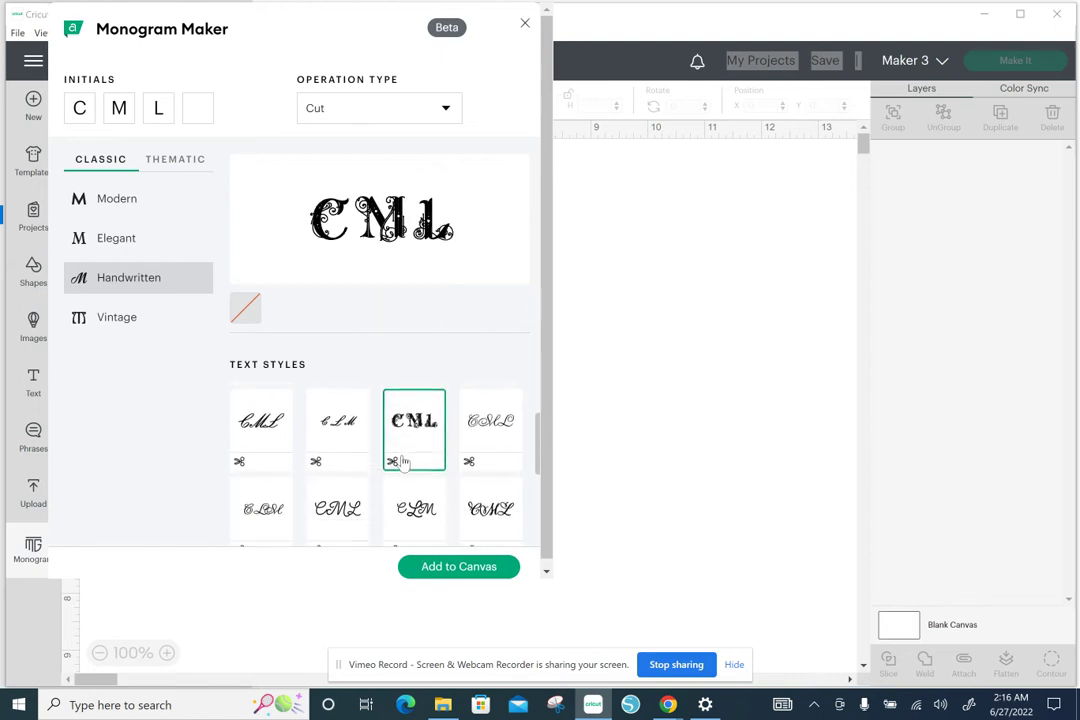
pyautogui.scroll(-2, 415, 428)
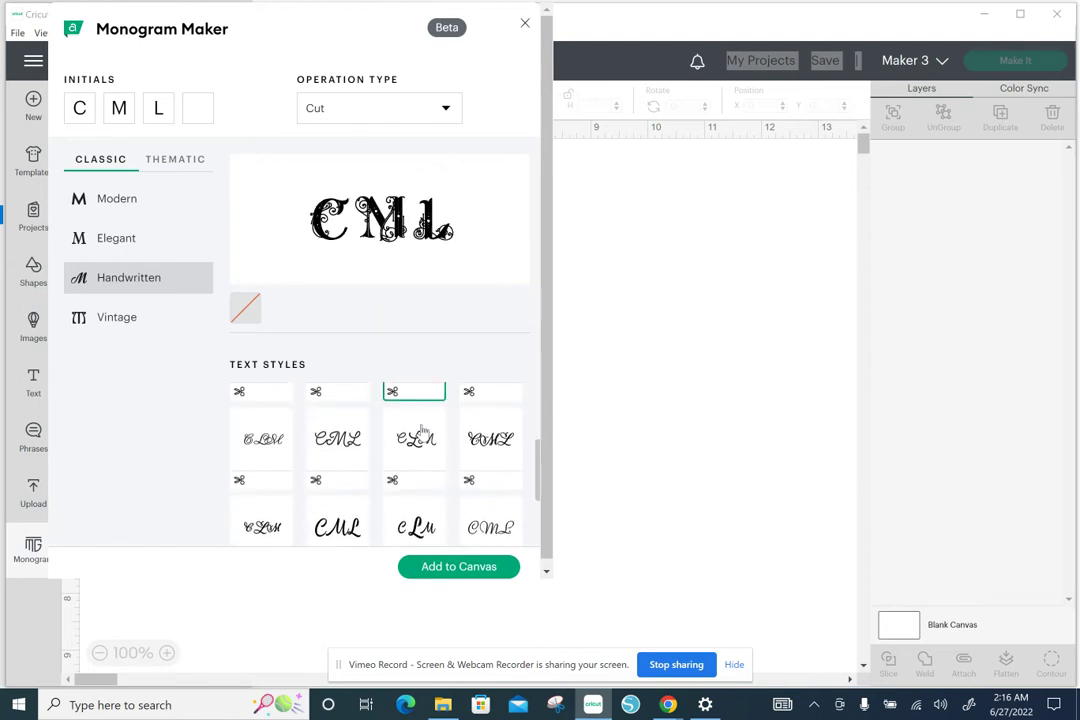
pyautogui.scroll(-3, 427, 437)
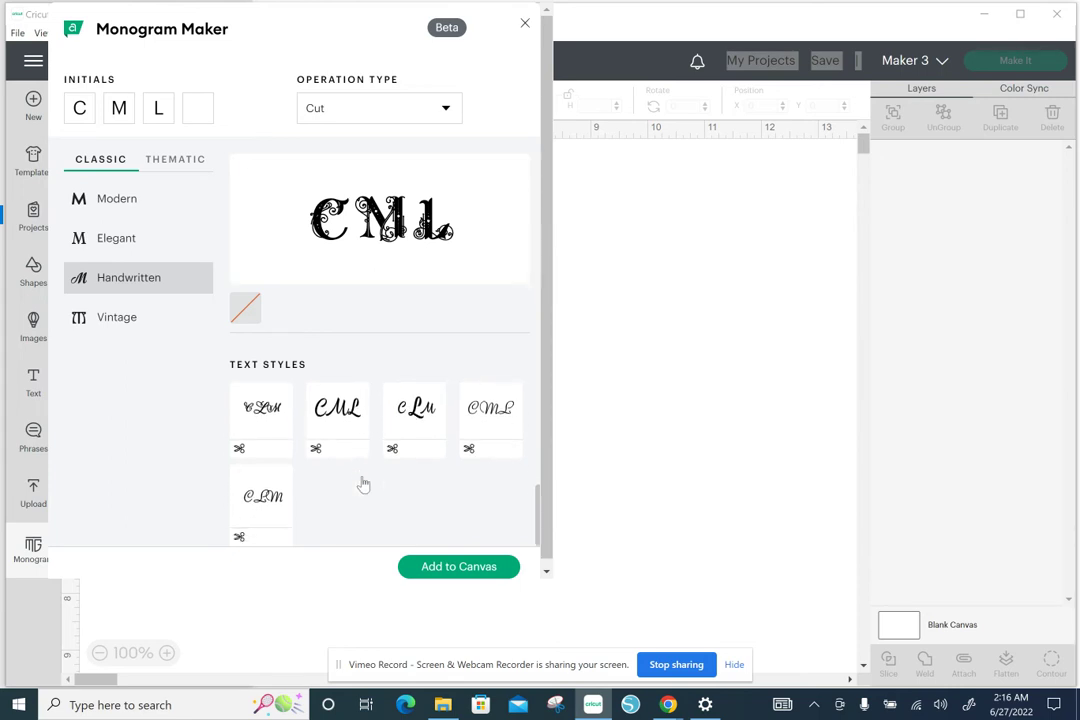
pyautogui.scroll(3, 480, 468)
pyautogui.scroll(1, 487, 462)
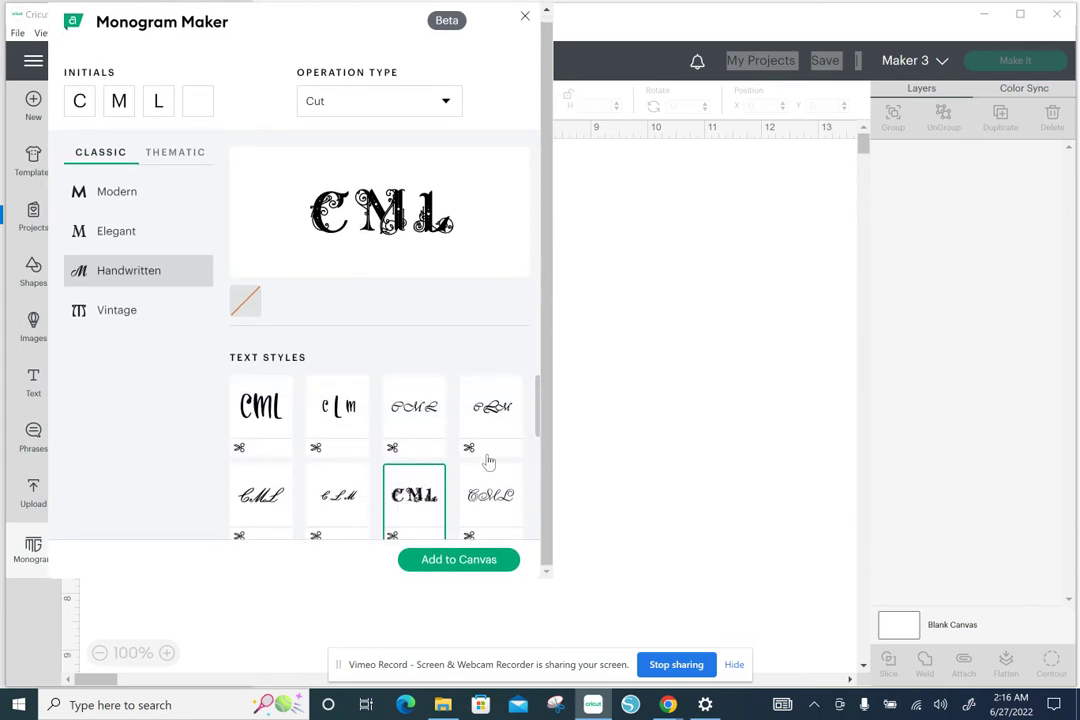
pyautogui.scroll(1, 490, 460)
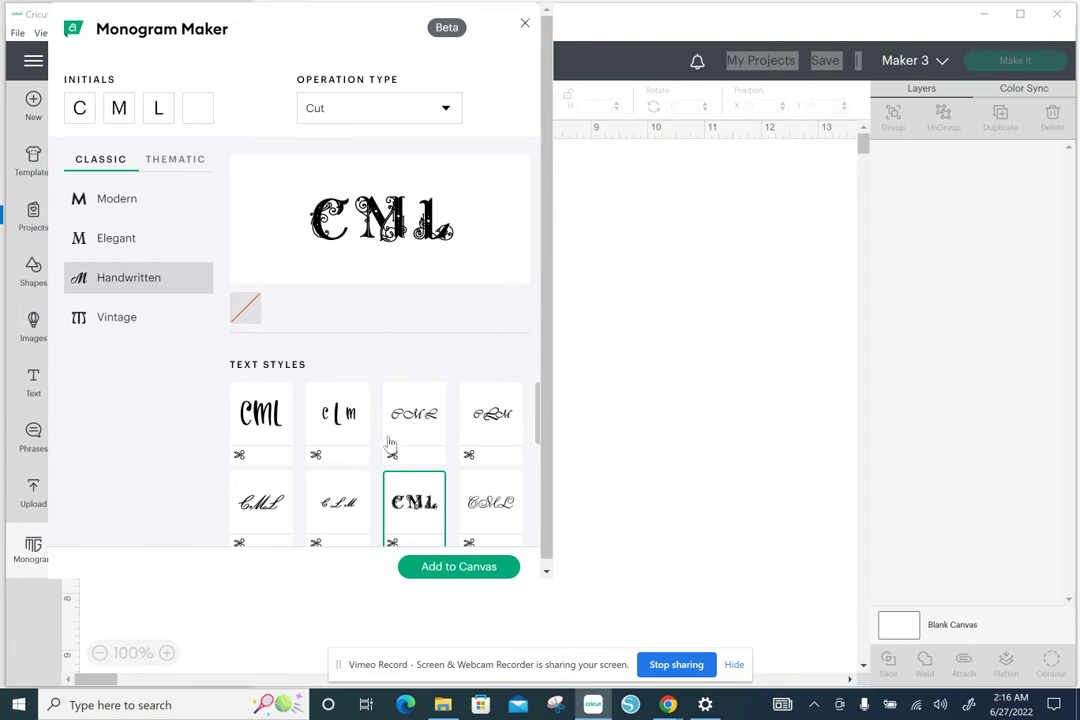
pyautogui.scroll(-1, 420, 453)
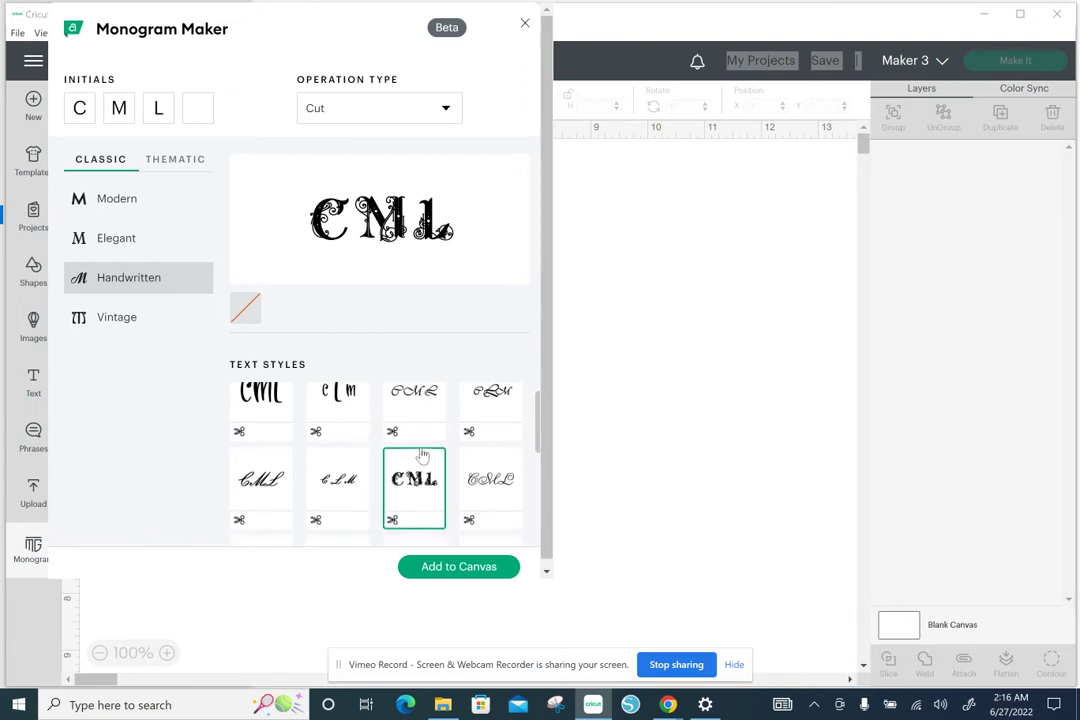
pyautogui.scroll(-1, 422, 455)
pyautogui.scroll(-1, 428, 456)
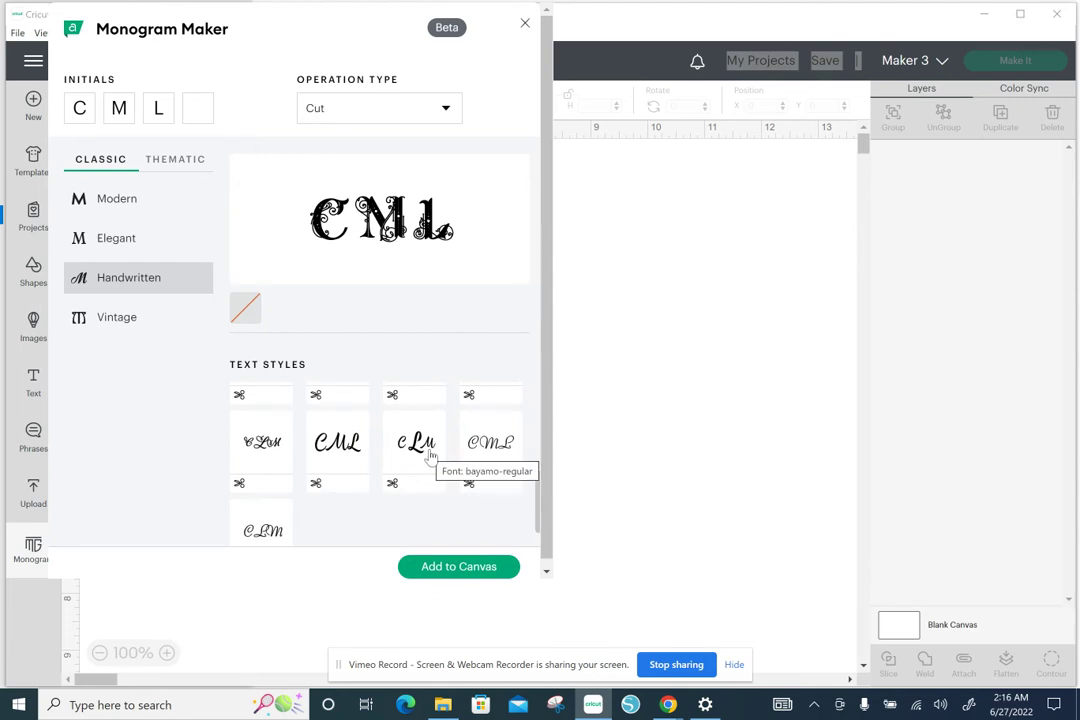
pyautogui.scroll(2, 430, 453)
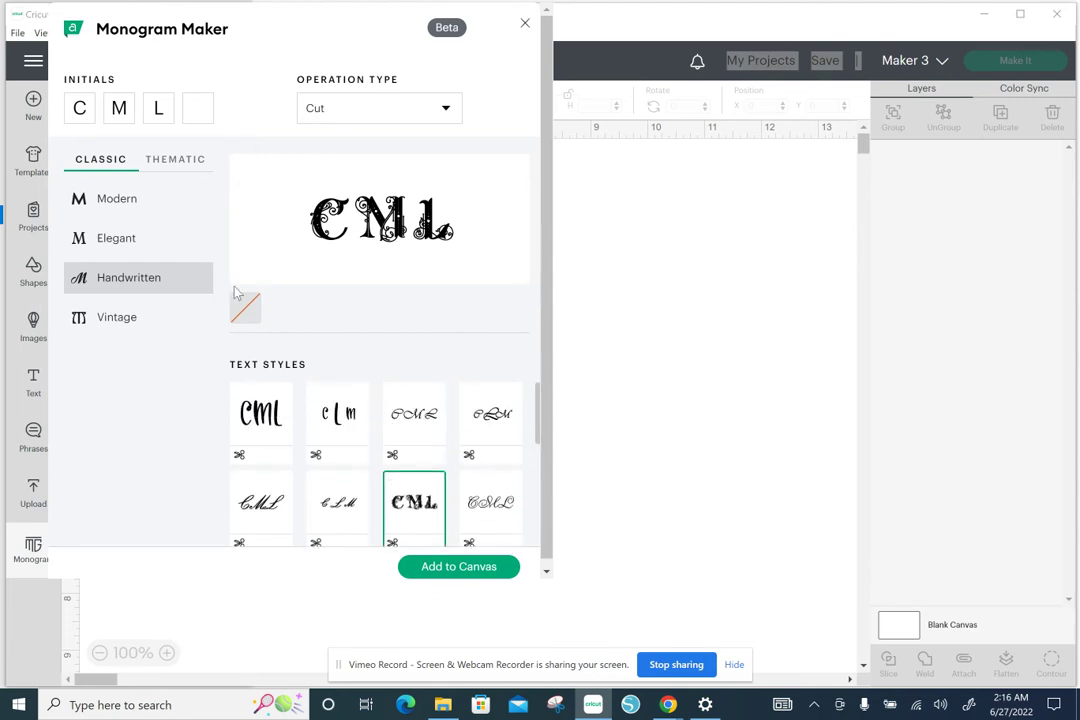
# Browse the Elegant and Modern monogram style sets, then land on the Vintage classic CML styles
pyautogui.click(158, 234)
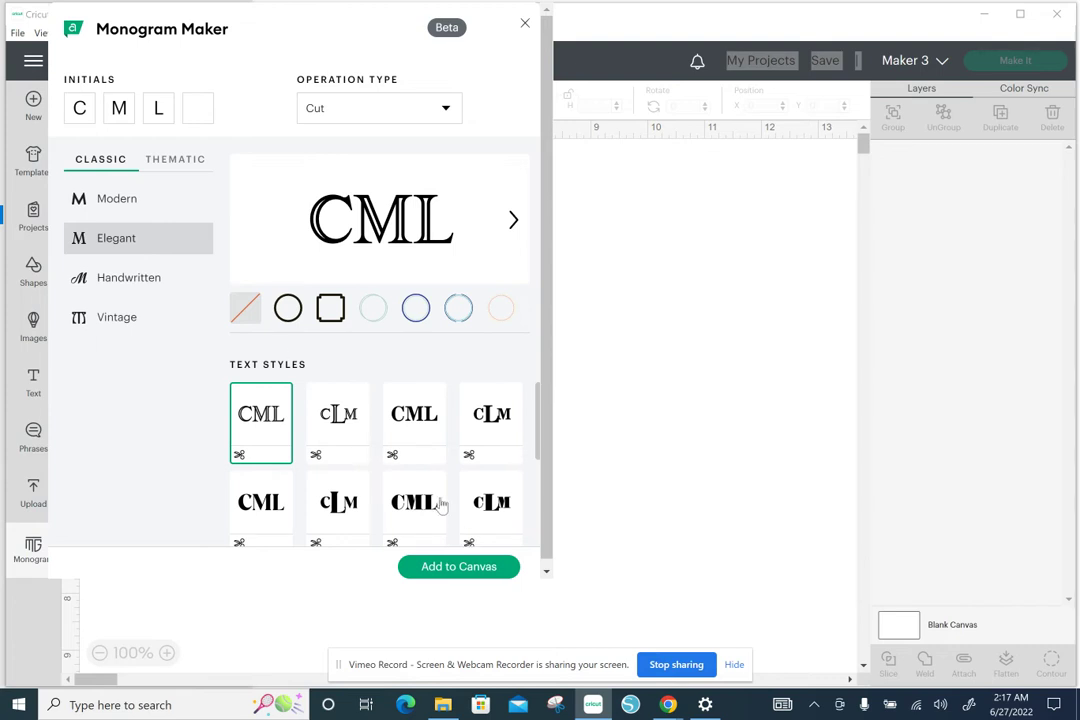
pyautogui.scroll(-2, 436, 506)
pyautogui.scroll(-1, 317, 452)
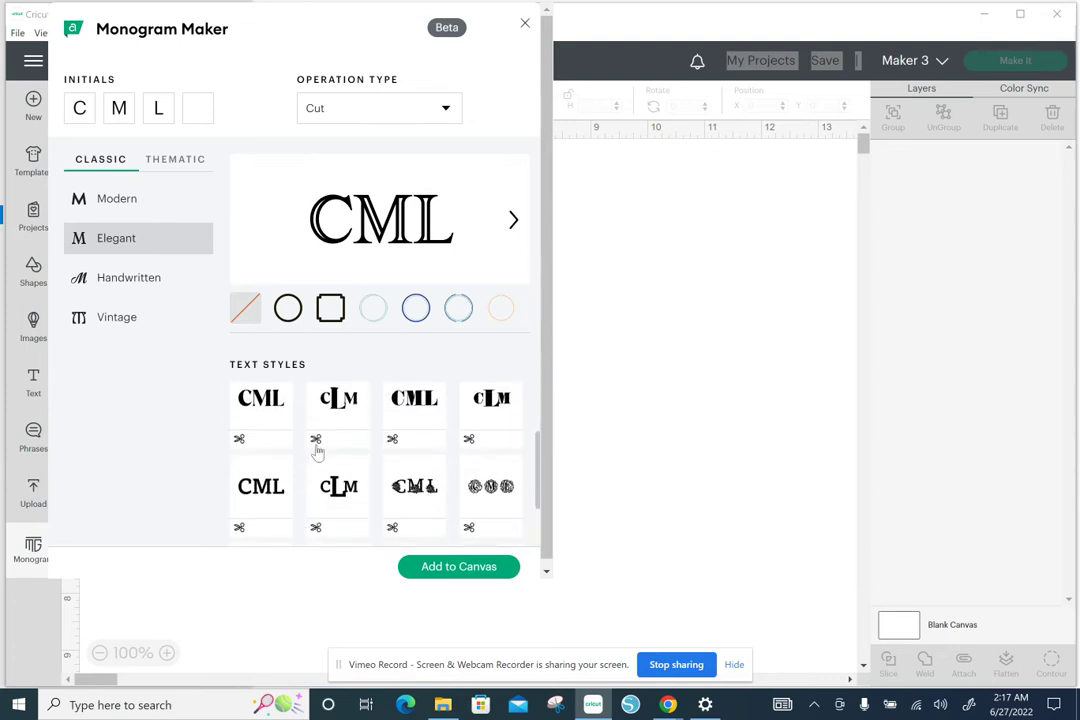
pyautogui.click(106, 200)
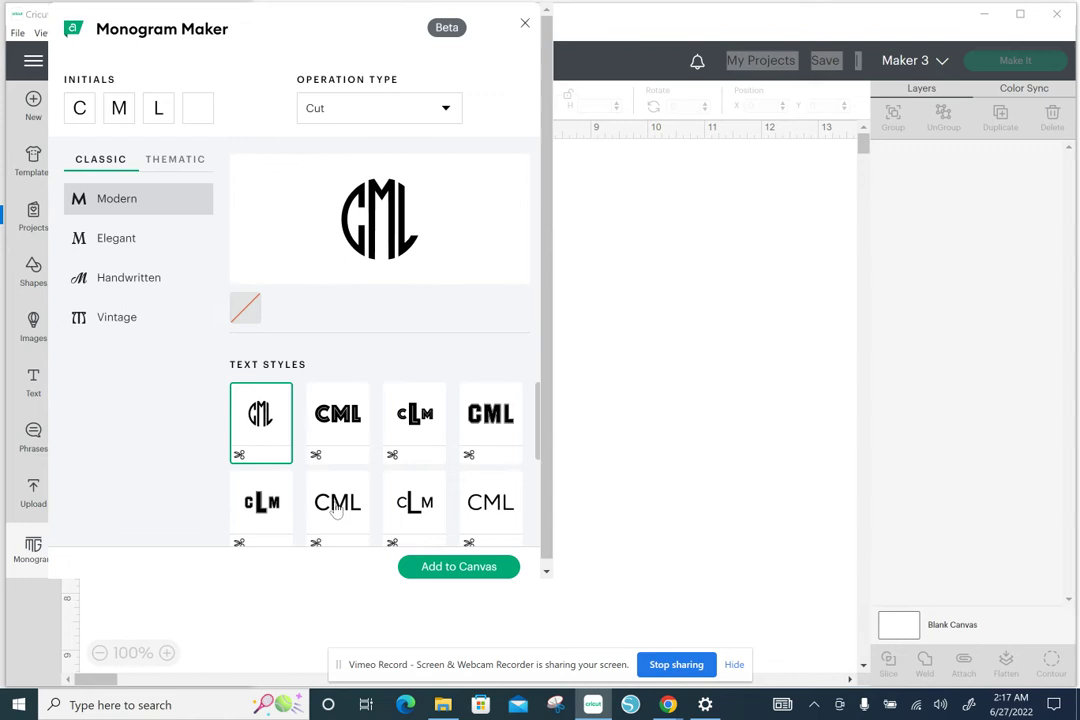
pyautogui.scroll(-1, 347, 445)
pyautogui.scroll(-1, 349, 445)
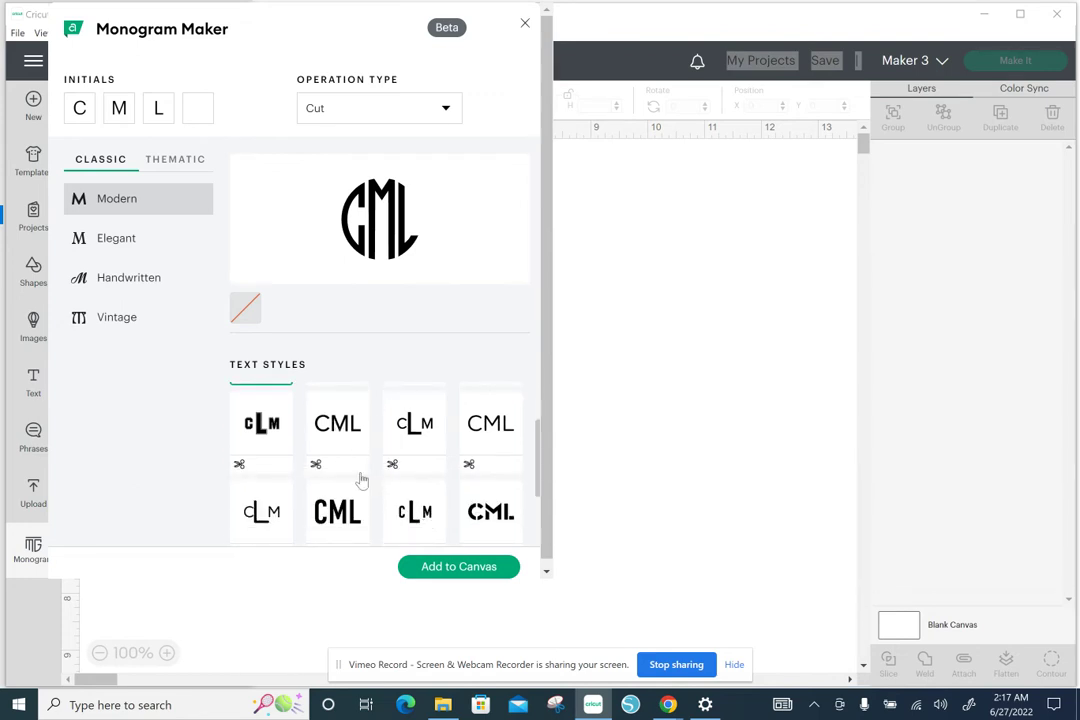
pyautogui.scroll(-2, 357, 482)
pyautogui.scroll(4, 386, 494)
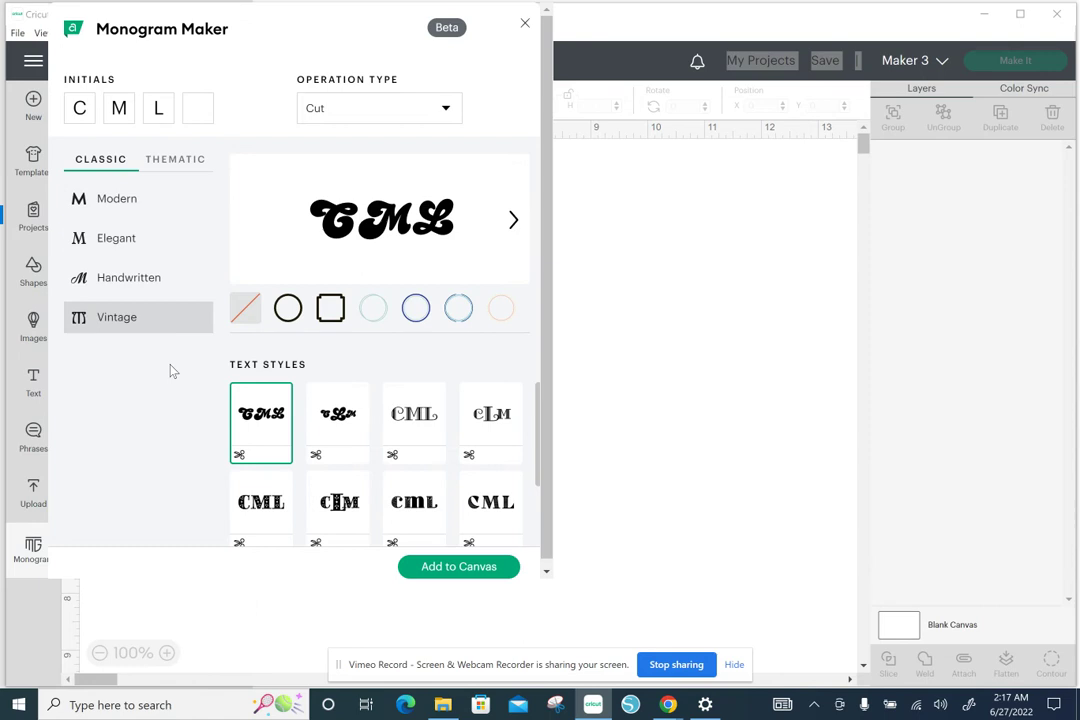
# Preview each Vintage text style for the initials and settle on the interlocking CLM style
pyautogui.click(357, 506)
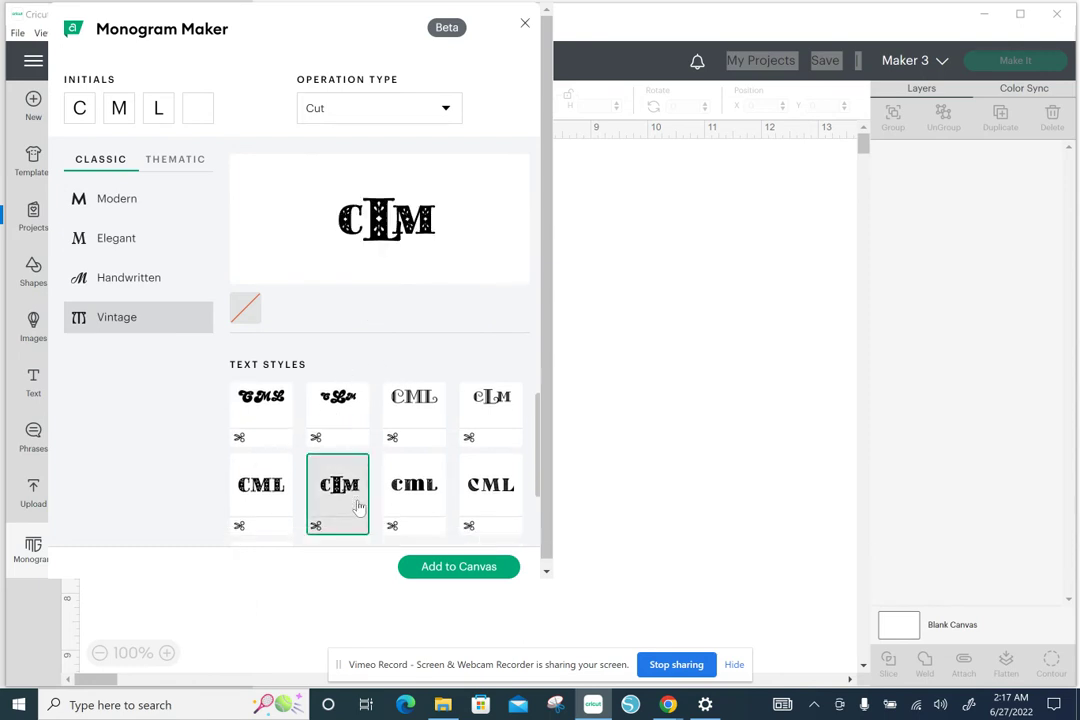
pyautogui.scroll(-1, 357, 506)
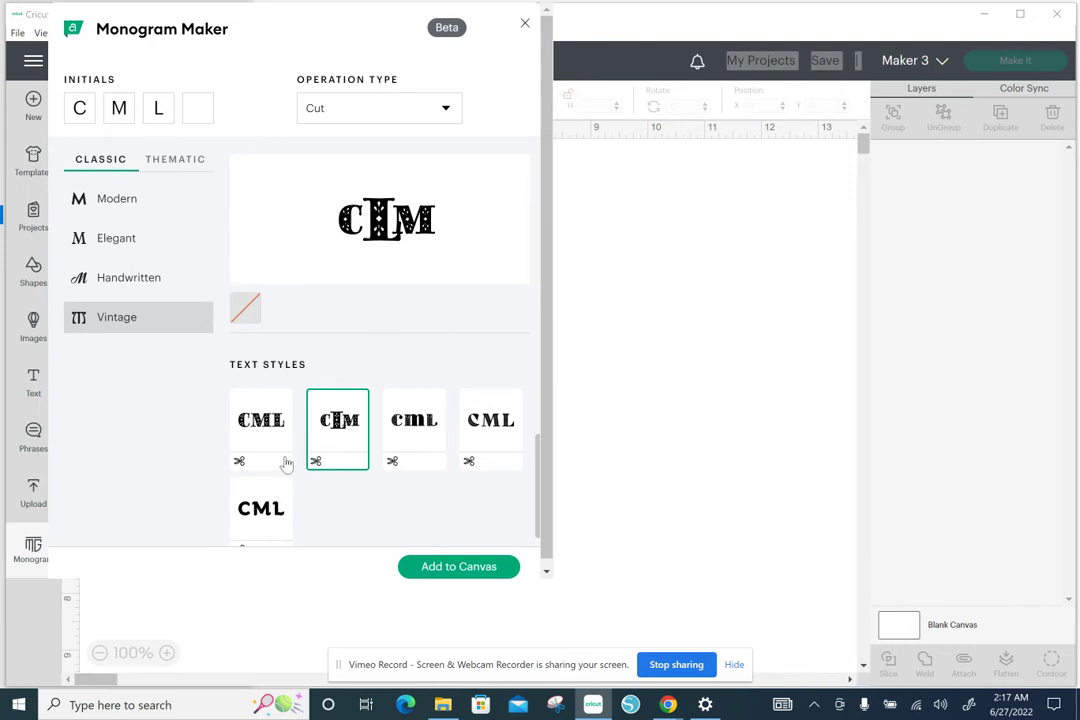
pyautogui.click(258, 437)
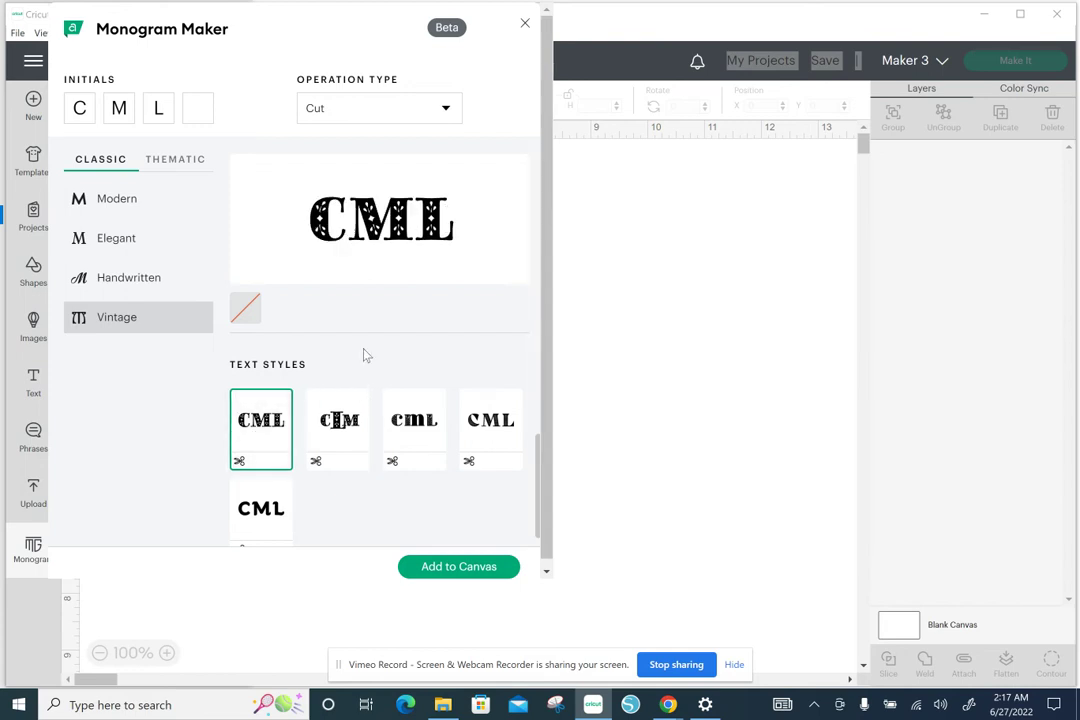
pyautogui.click(429, 439)
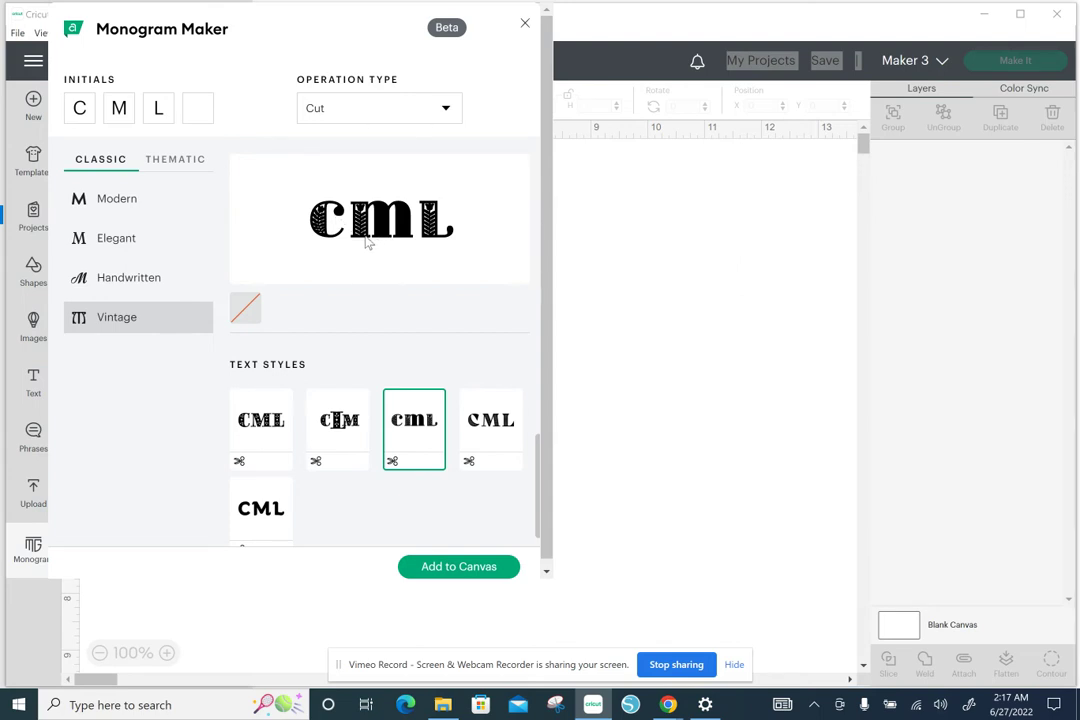
pyautogui.click(350, 445)
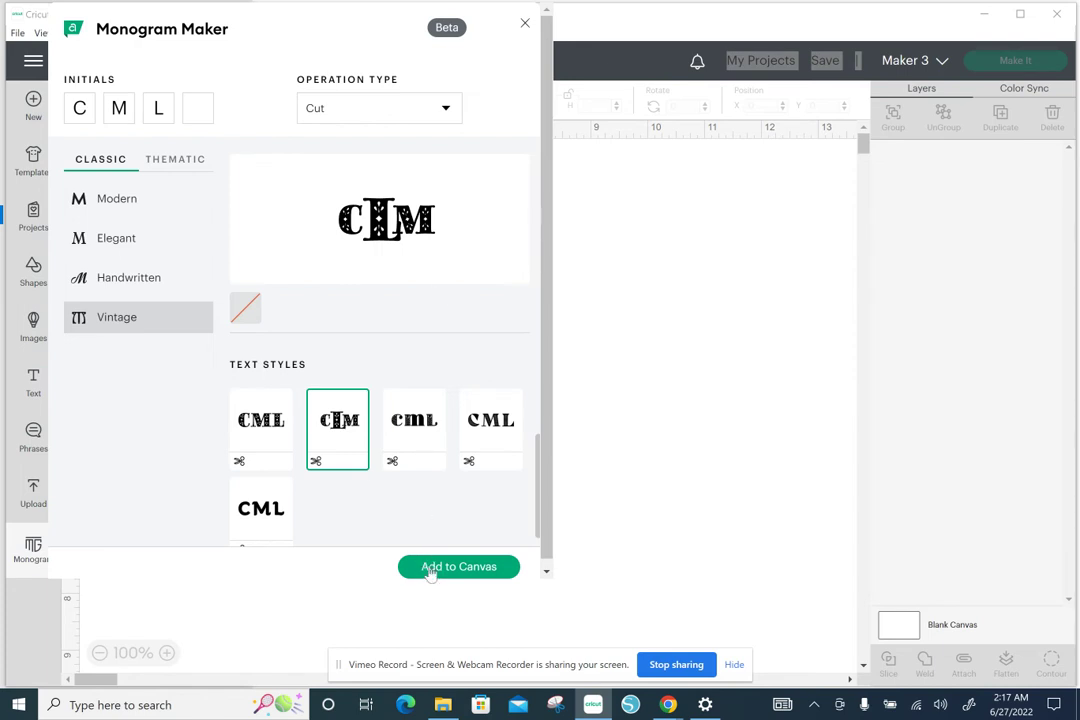
pyautogui.click(500, 440)
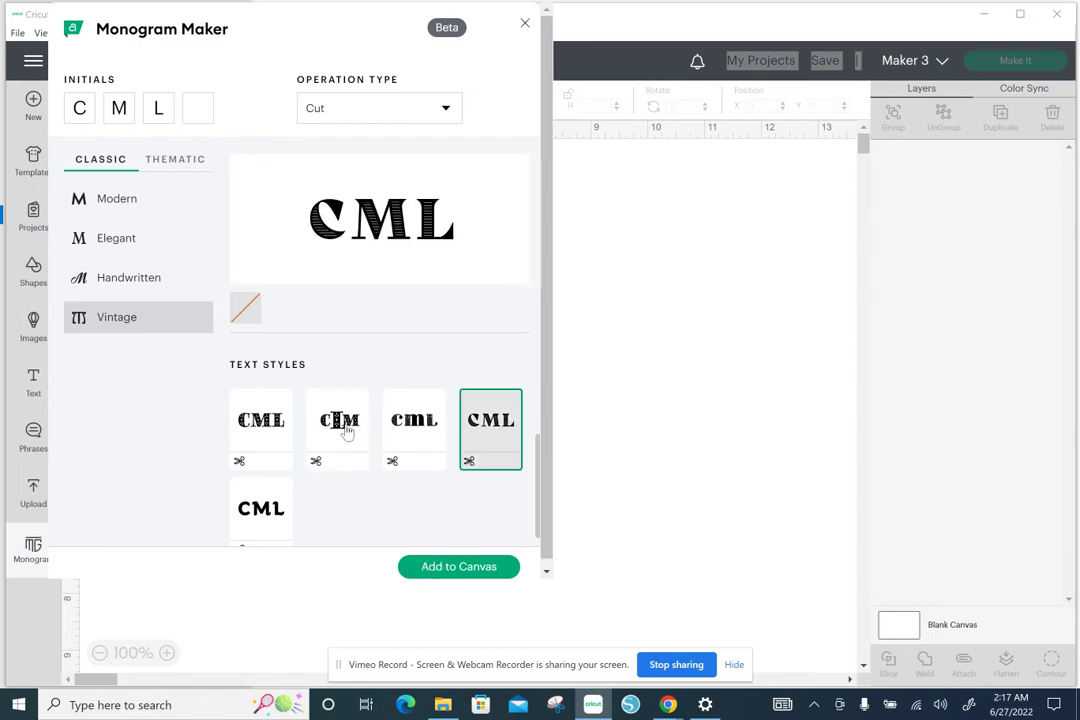
pyautogui.click(347, 430)
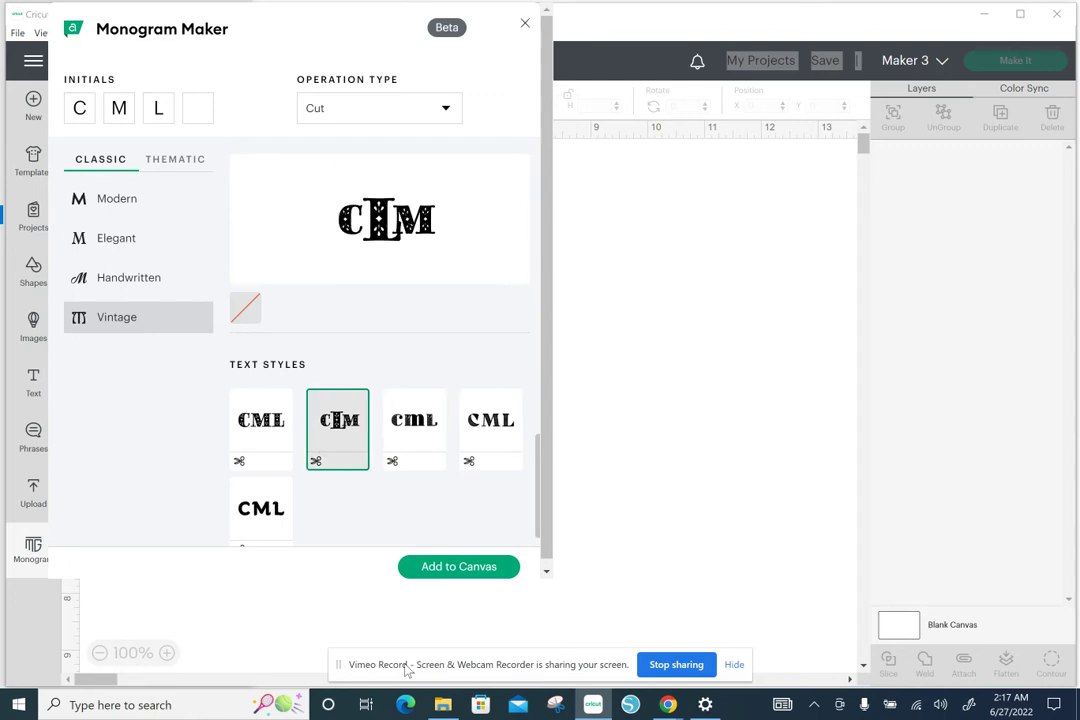
# Add the interlocking CLM monogram (2.167 × 0.96 in) to the canvas and drag it toward the centre
pyautogui.click(440, 566)
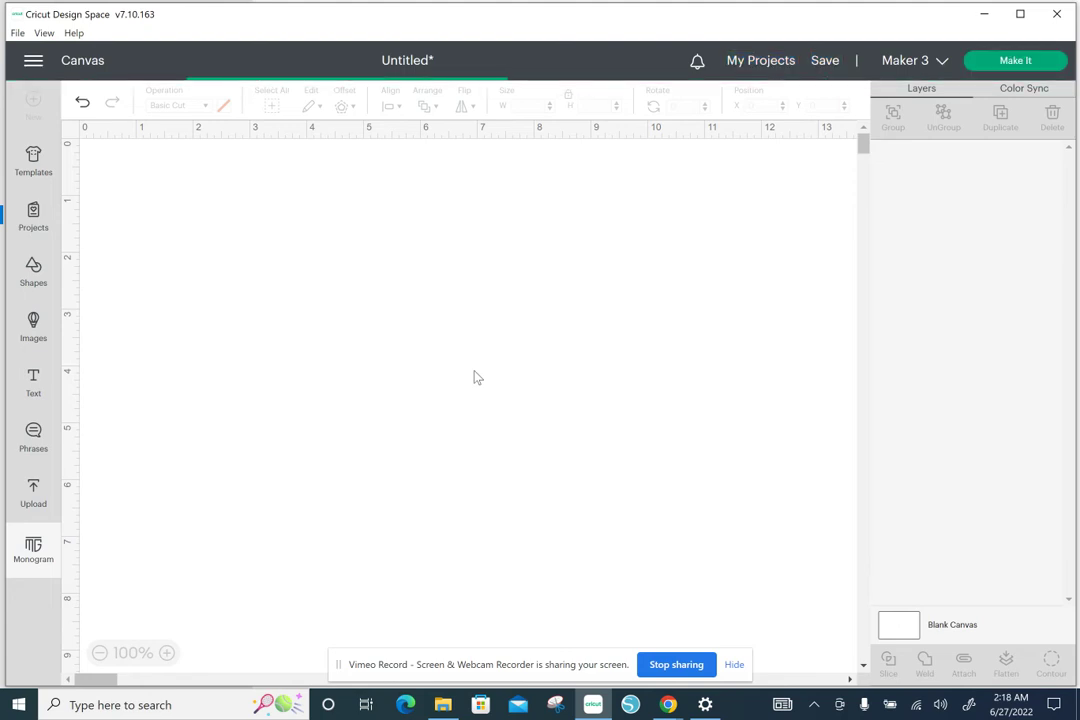
pyautogui.moveTo(190, 238); pyautogui.dragTo(375, 316)
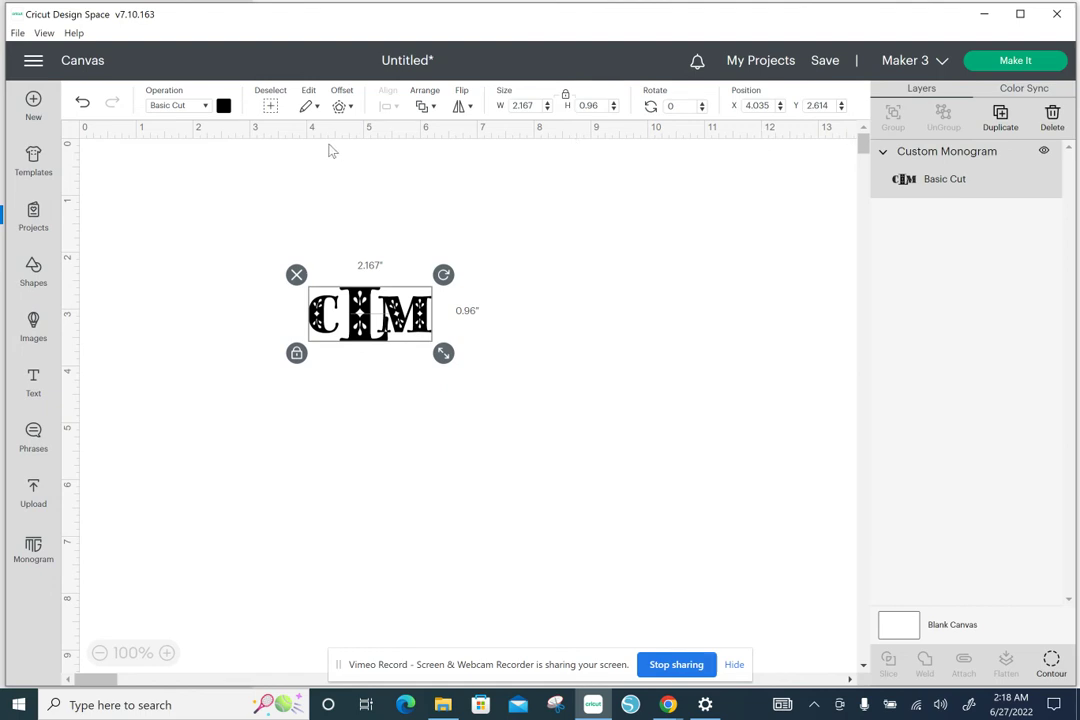
pyautogui.click(315, 107)
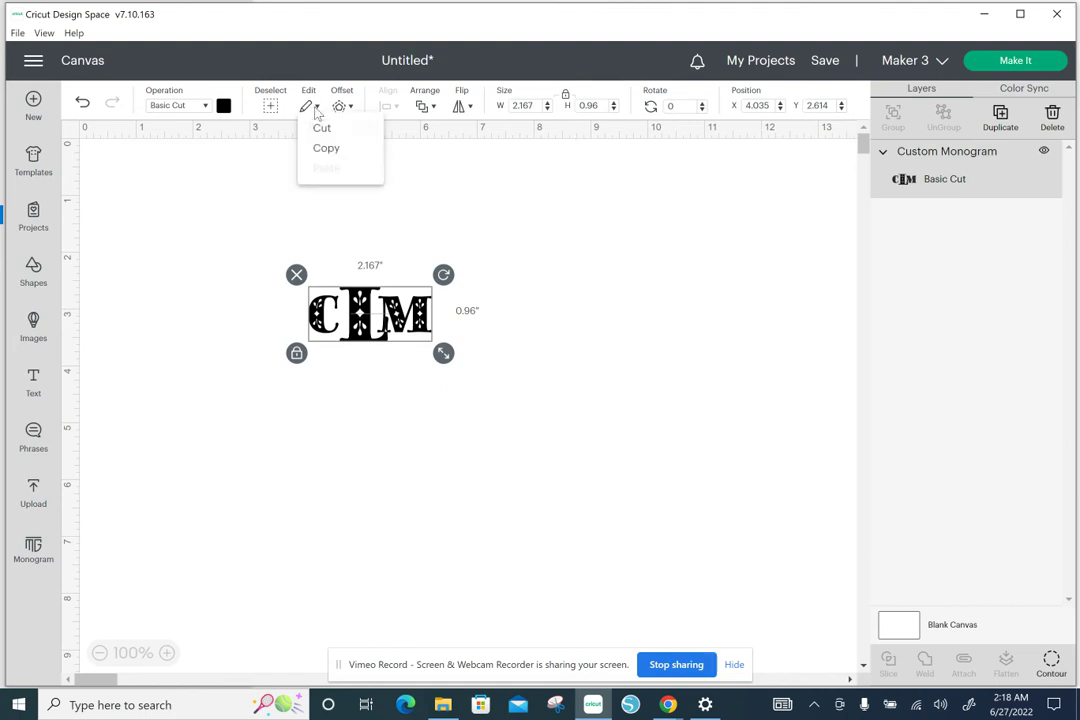
pyautogui.click(405, 353)
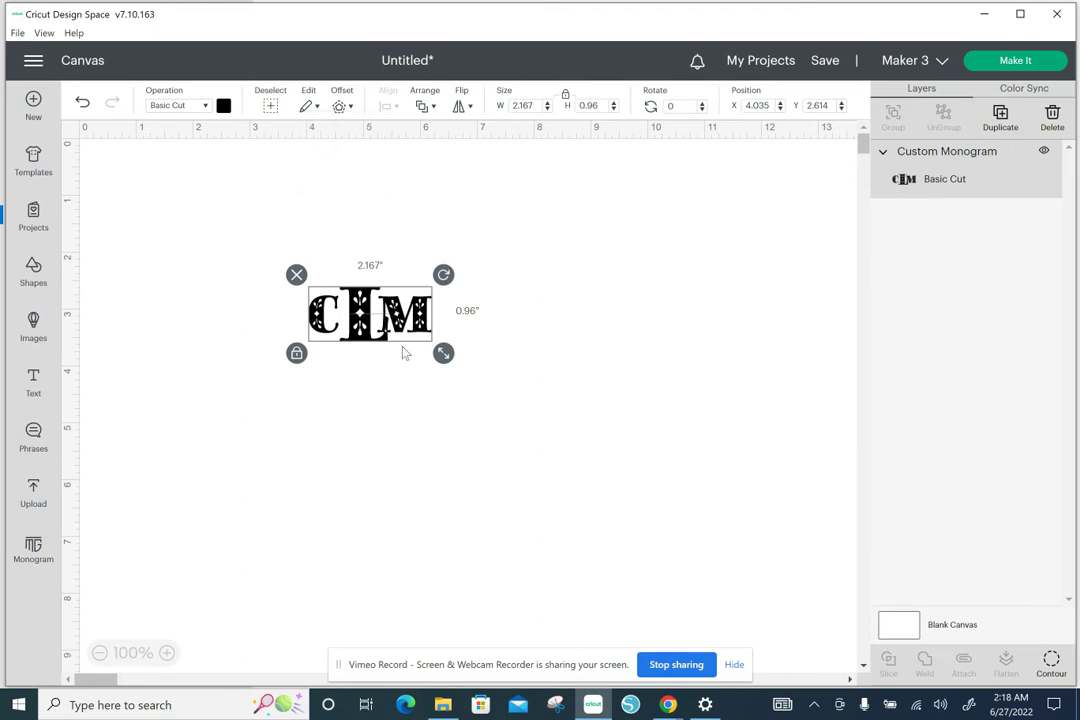
pyautogui.click(372, 318)
# Keep the monogram black and drag it right of centre to X 7.535, Y 2.378
pyautogui.click(222, 105)
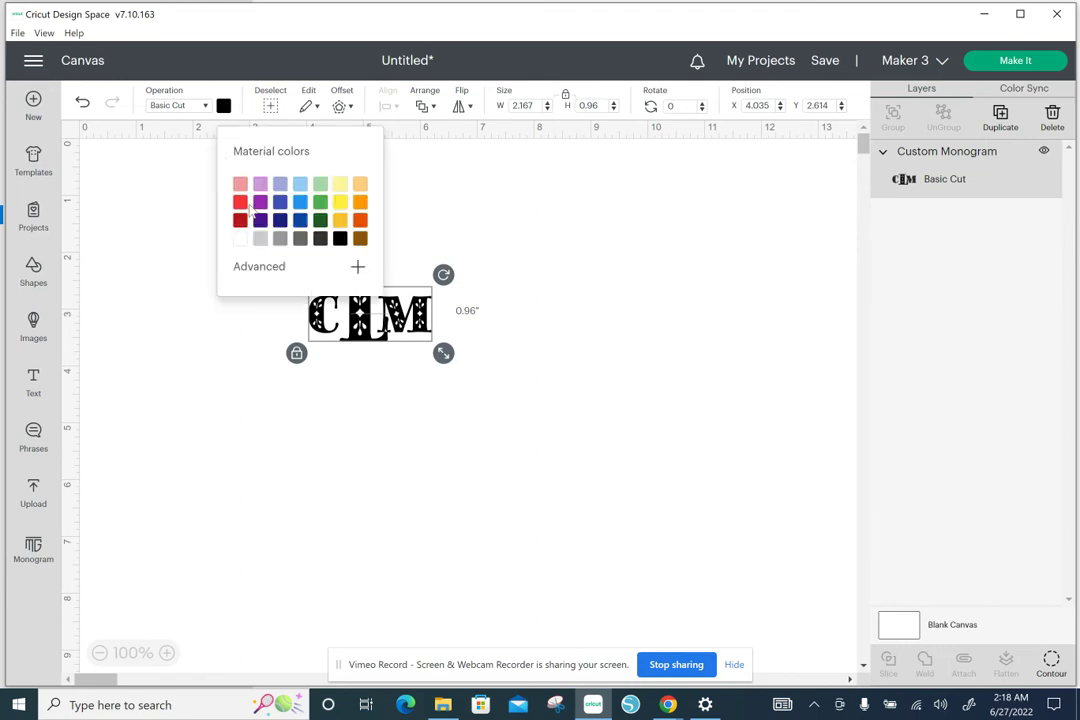
pyautogui.click(338, 240)
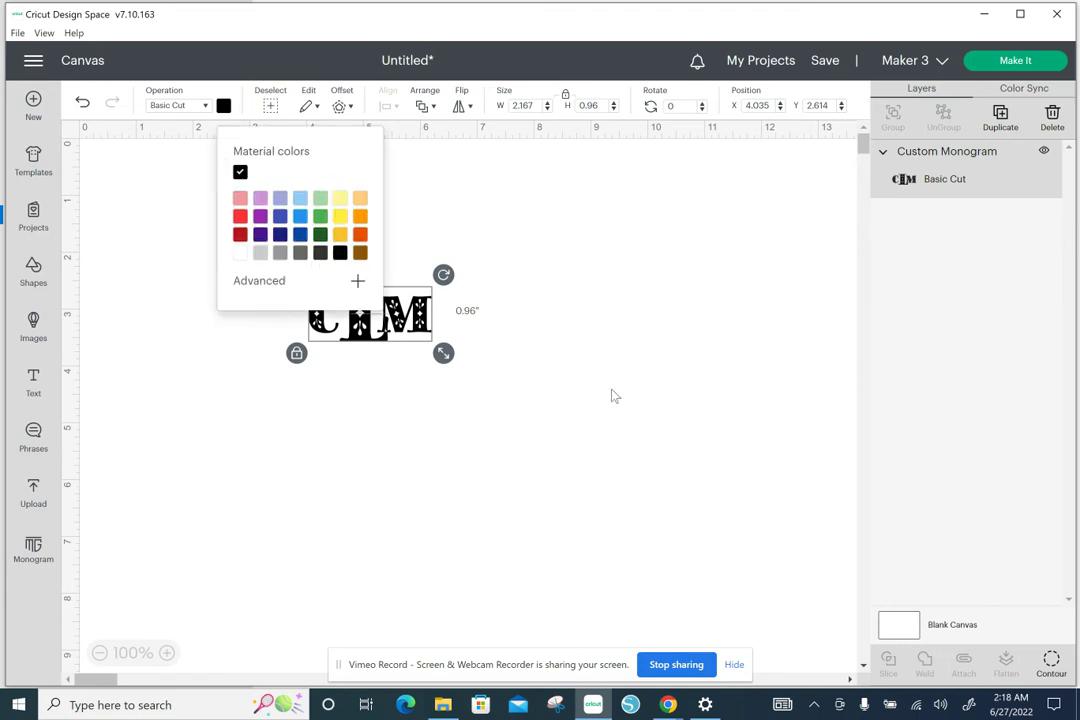
pyautogui.click(509, 374)
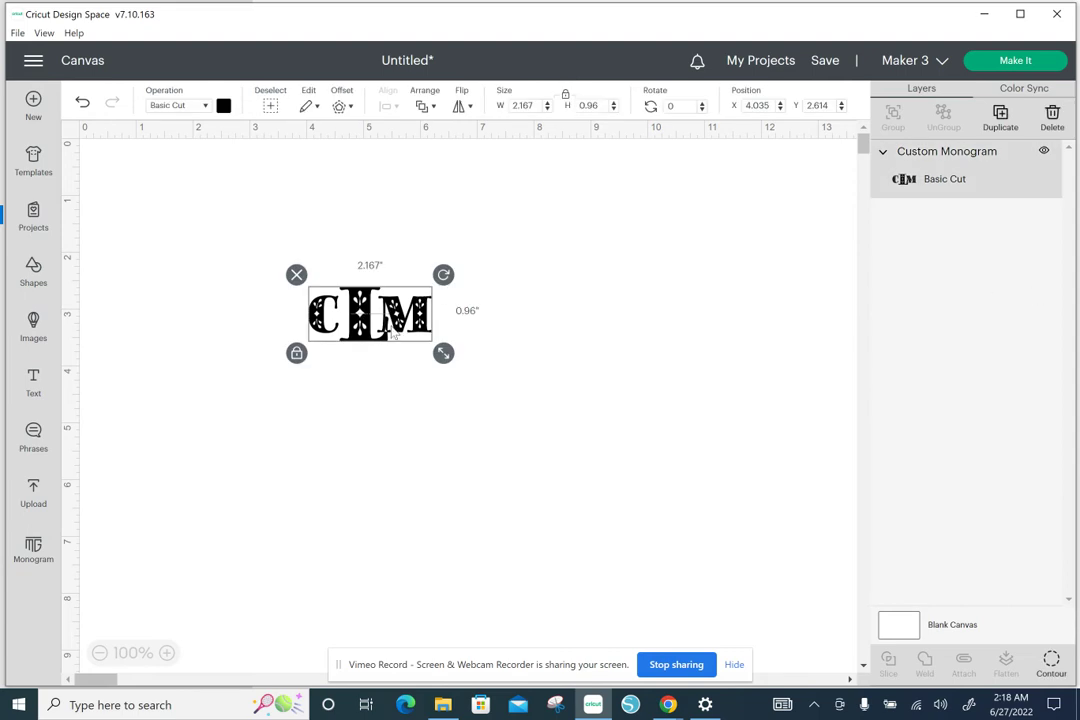
pyautogui.moveTo(388, 342)
pyautogui.mouseDown()
pyautogui.moveTo(369, 342)
pyautogui.moveTo(393, 343)
pyautogui.moveTo(382, 345)
pyautogui.mouseUp()
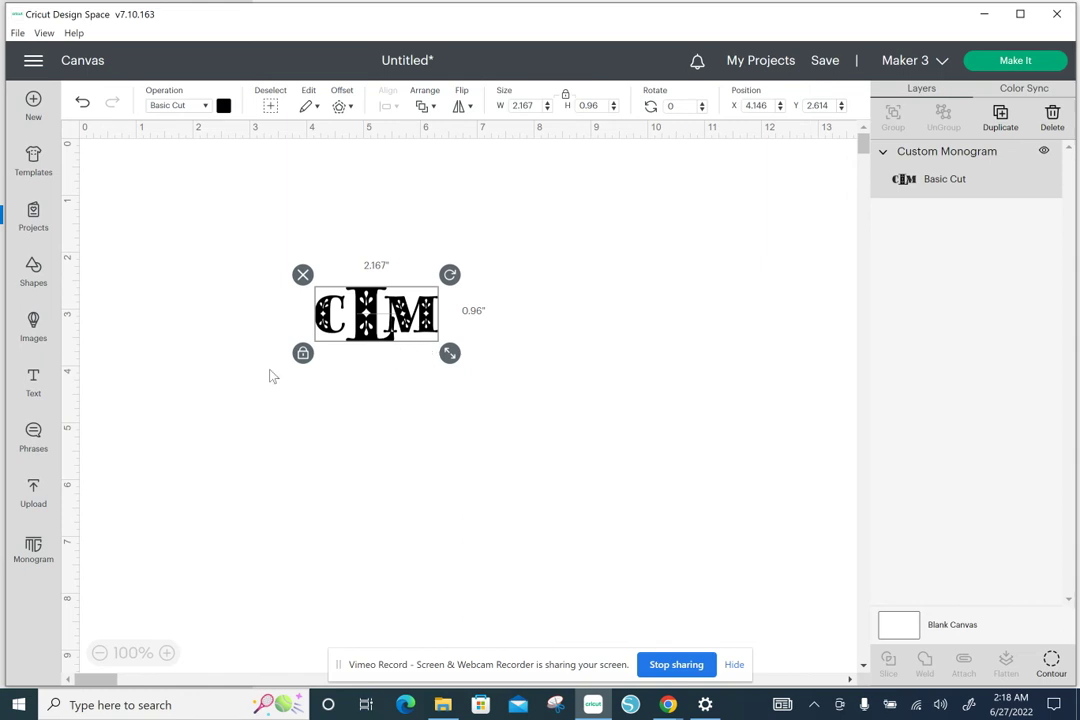
pyautogui.moveTo(365, 329); pyautogui.dragTo(557, 316)
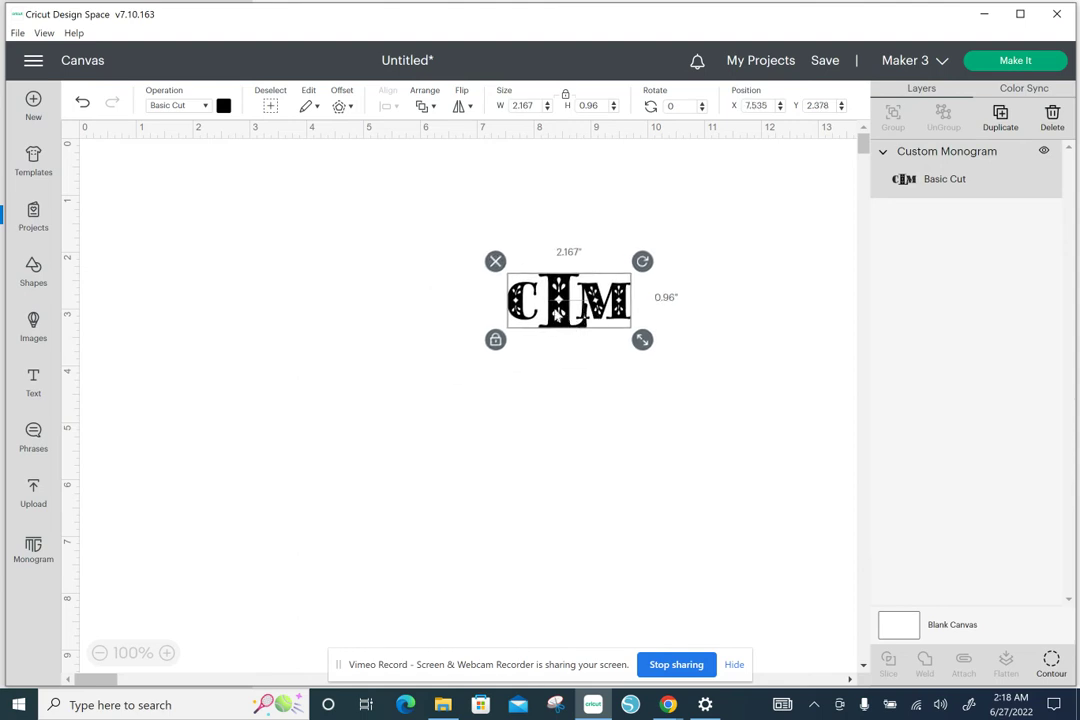
pyautogui.click(34, 548)
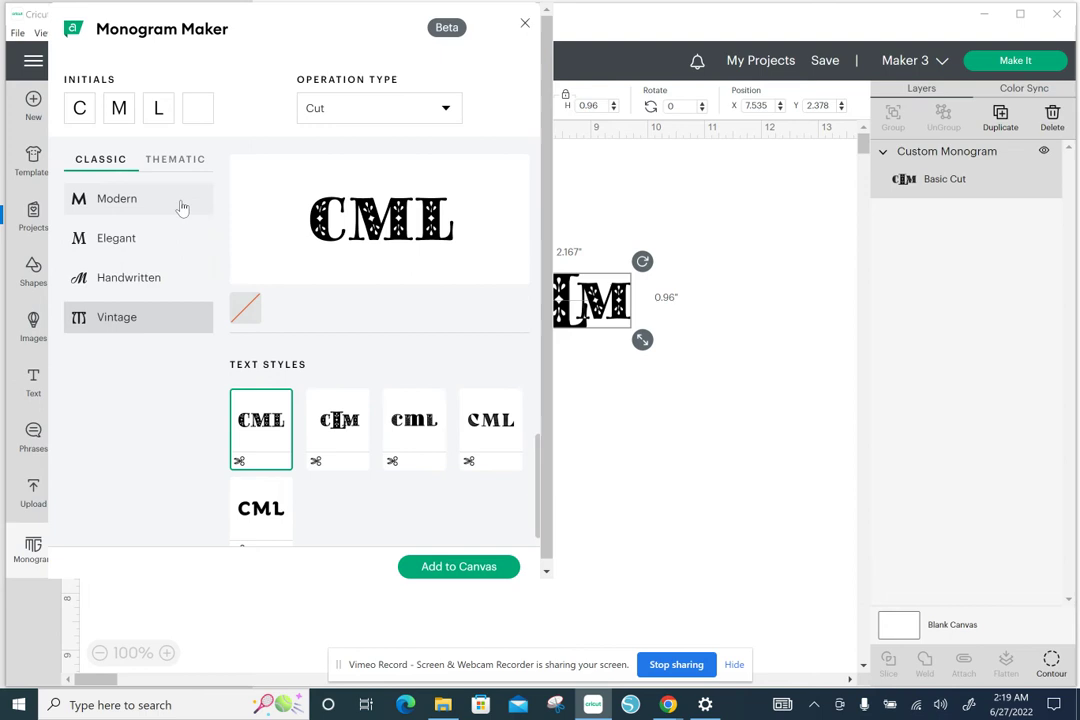
pyautogui.click(266, 448)
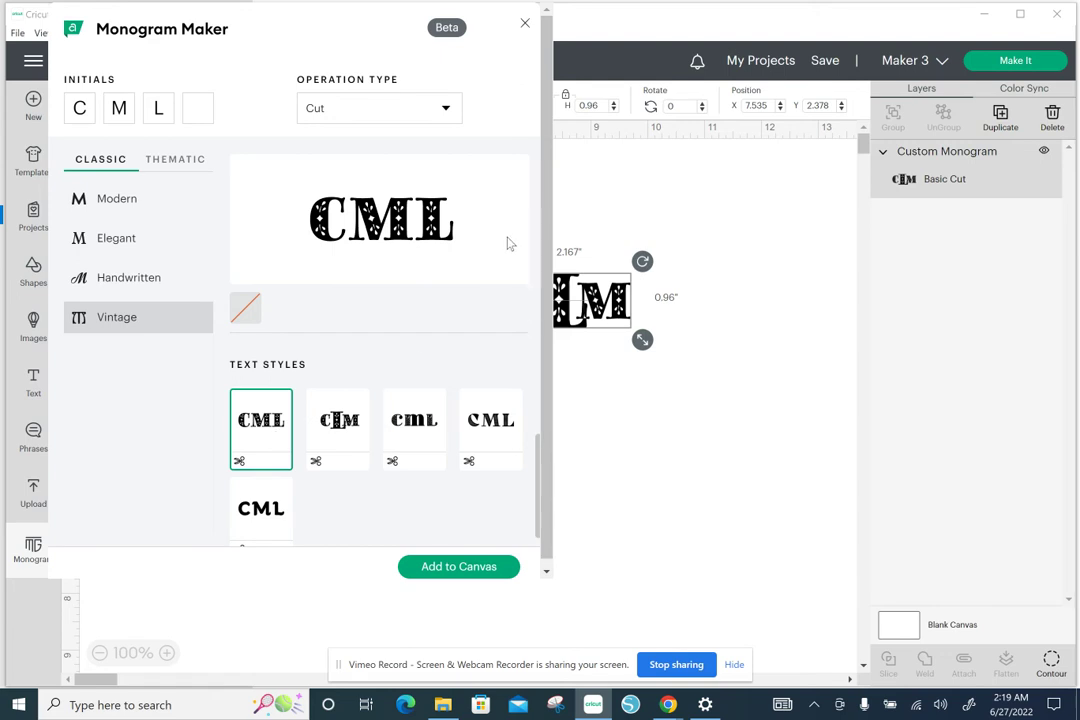
pyautogui.click(440, 568)
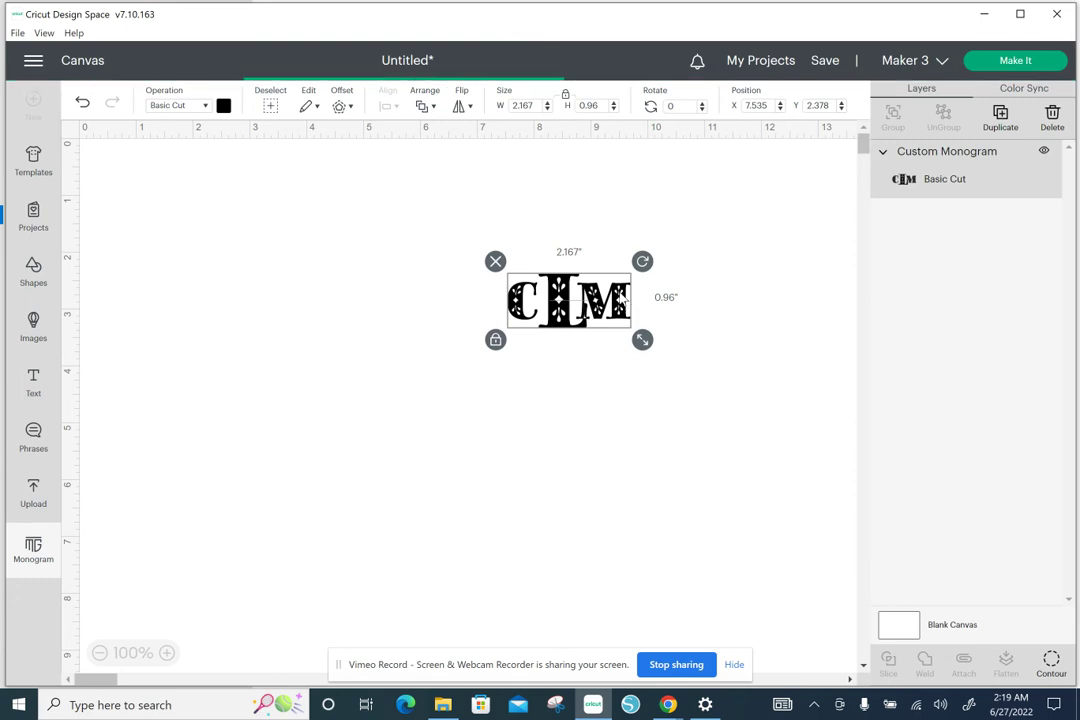
# Undo the monogram's move back to its left position, then reopen the Monogram Maker
pyautogui.click(670, 301)
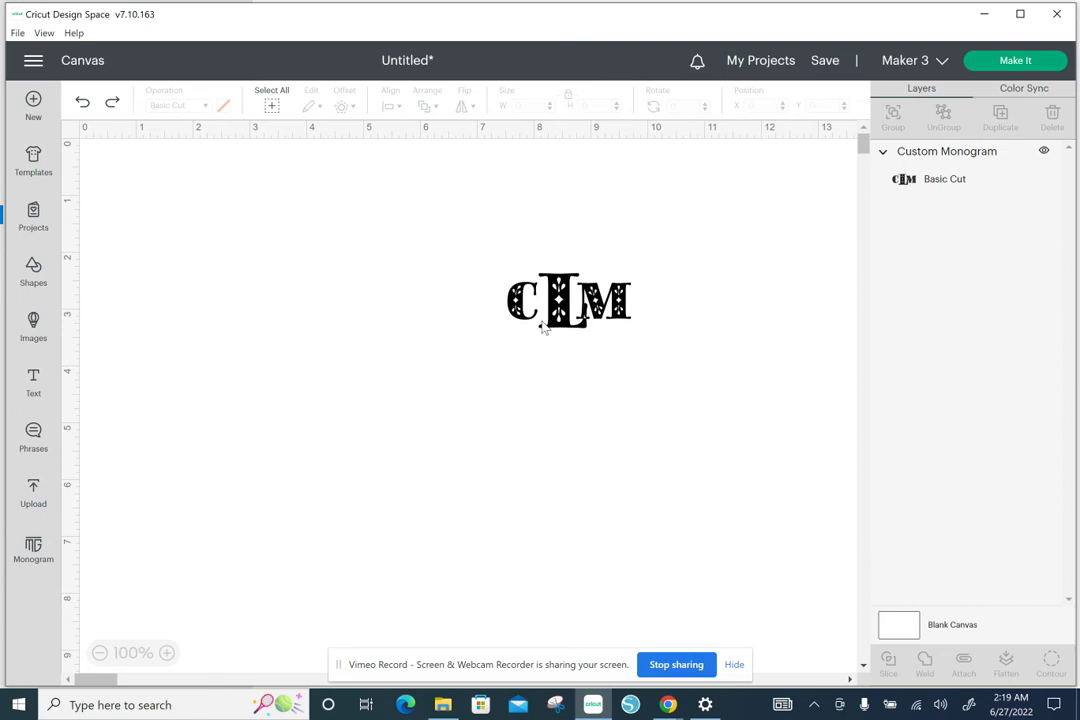
pyautogui.click(83, 102)
pyautogui.click(111, 102)
pyautogui.click(83, 103)
pyautogui.click(83, 103)
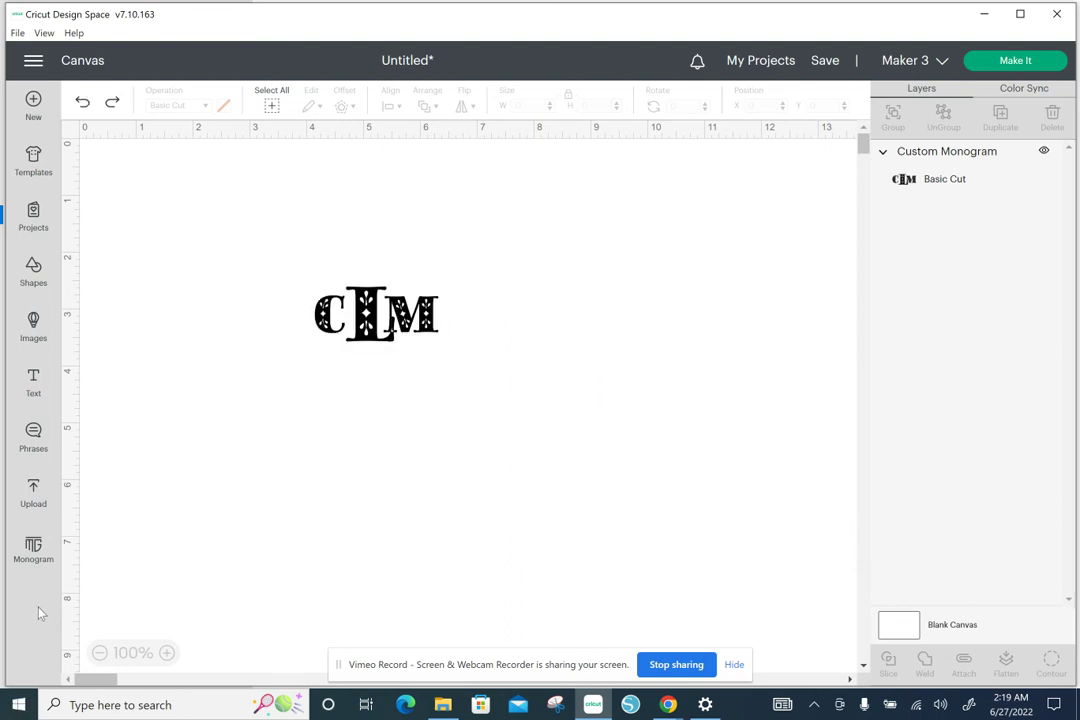
pyautogui.click(38, 547)
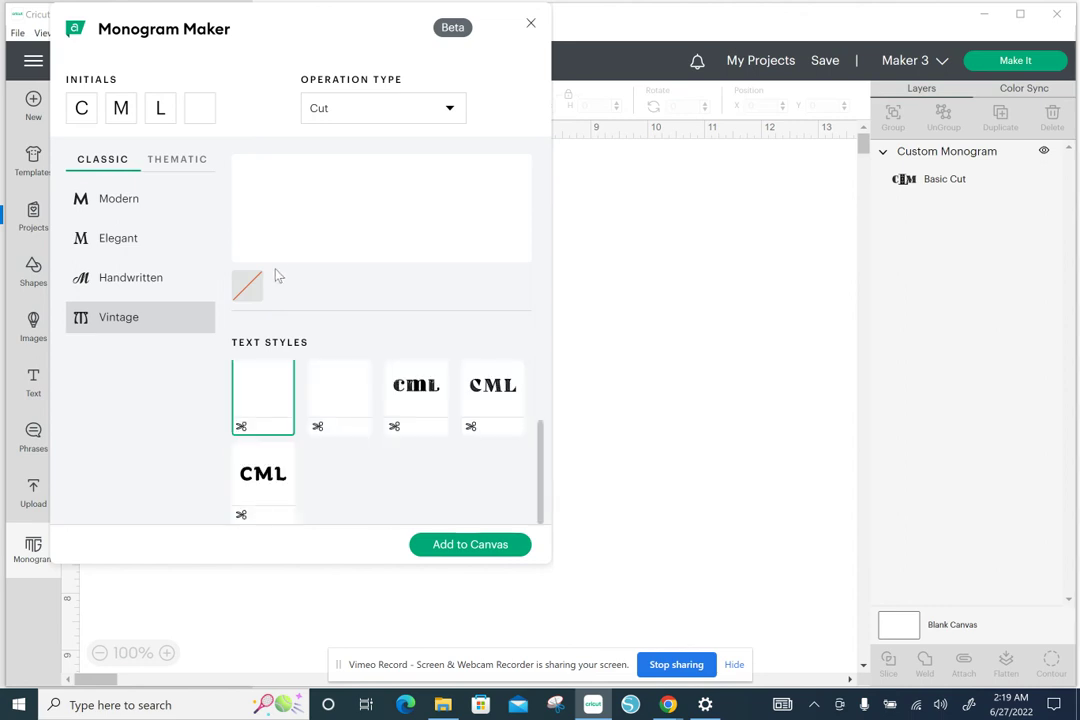
# Add the Vintage serif CML monogram (3.646 × 1.115 in), delete the CLM one, and keep CML black
pyautogui.click(495, 567)
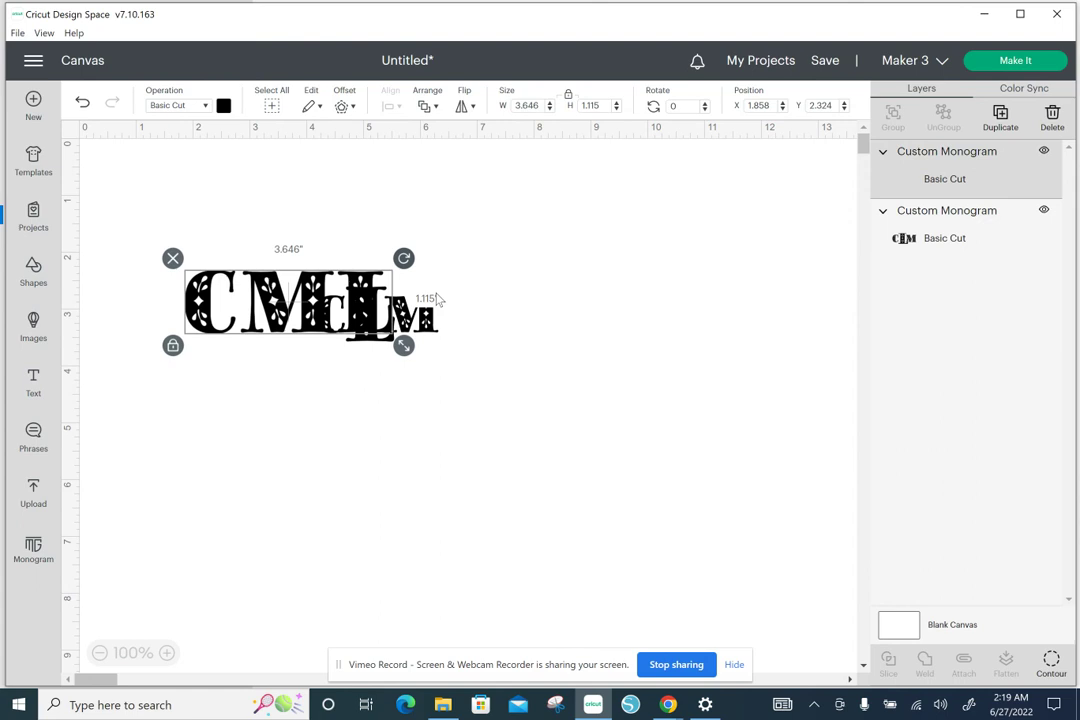
pyautogui.click(451, 393)
pyautogui.moveTo(422, 337); pyautogui.dragTo(600, 337)
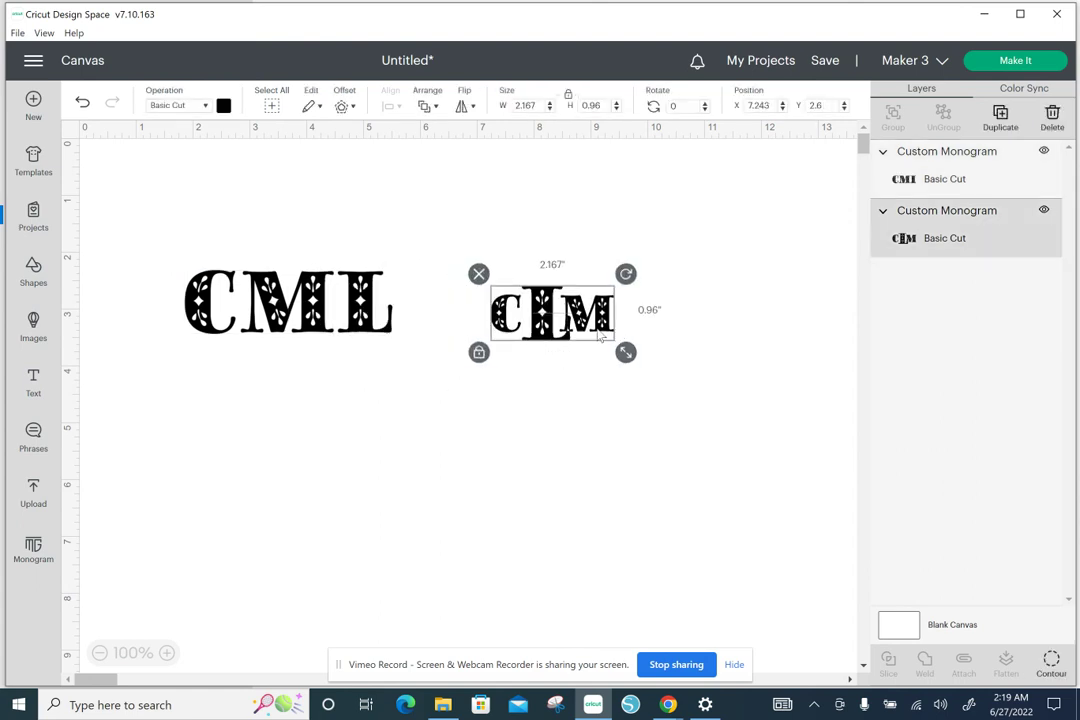
pyautogui.press('Delete')
pyautogui.click(333, 305)
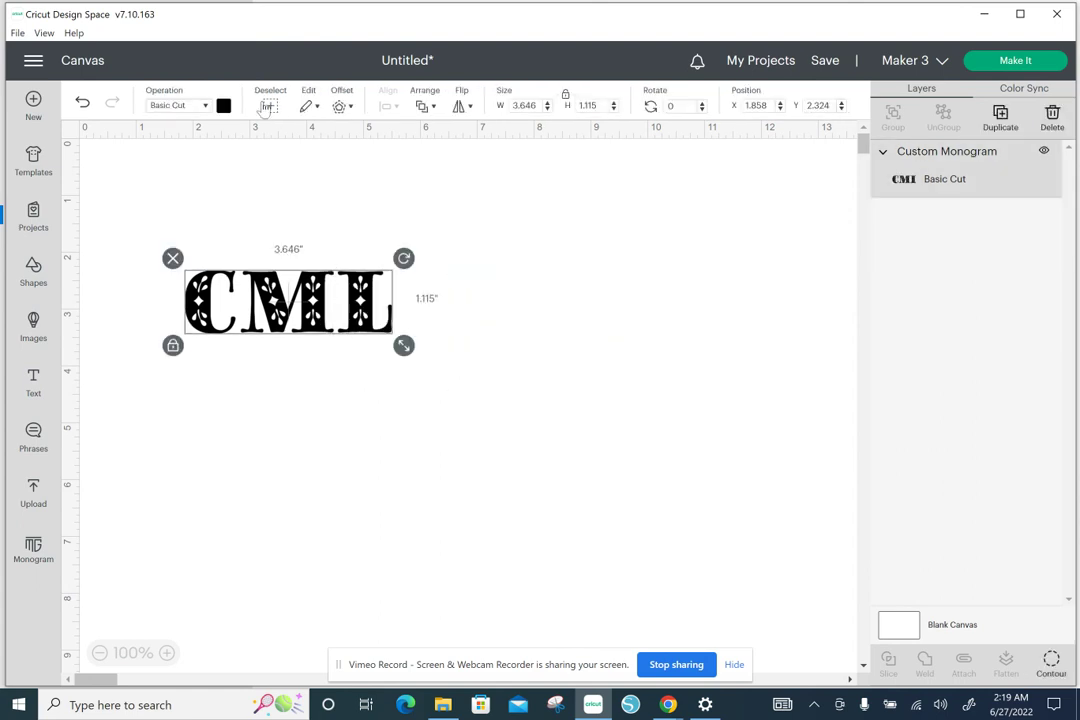
pyautogui.click(223, 106)
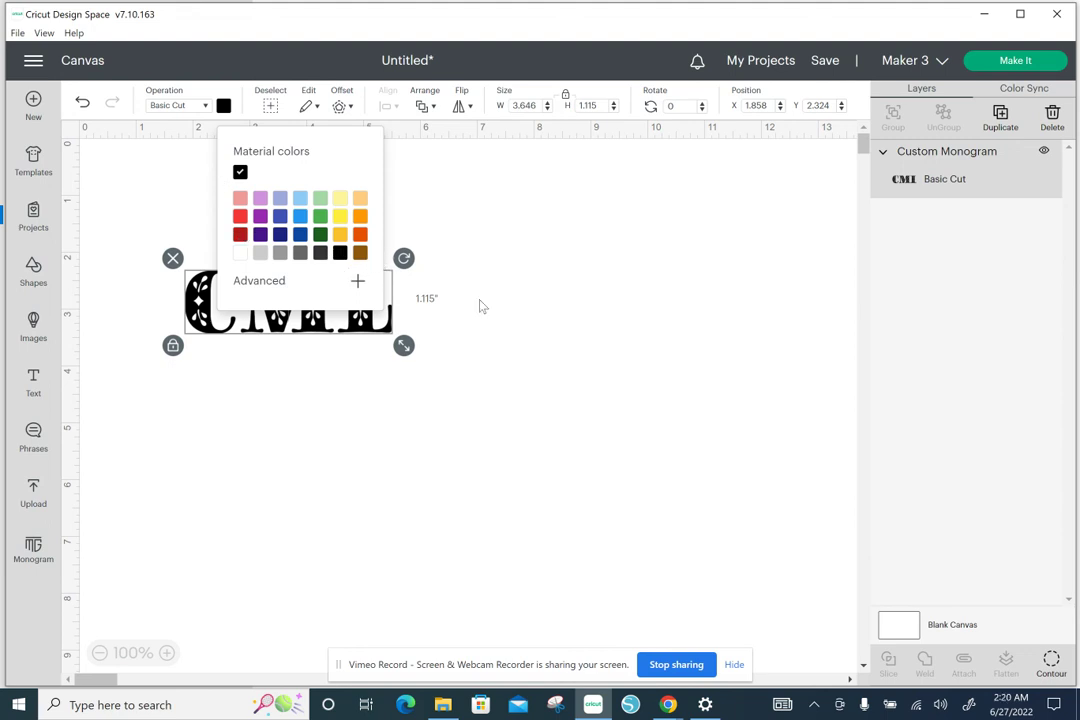
pyautogui.click(516, 256)
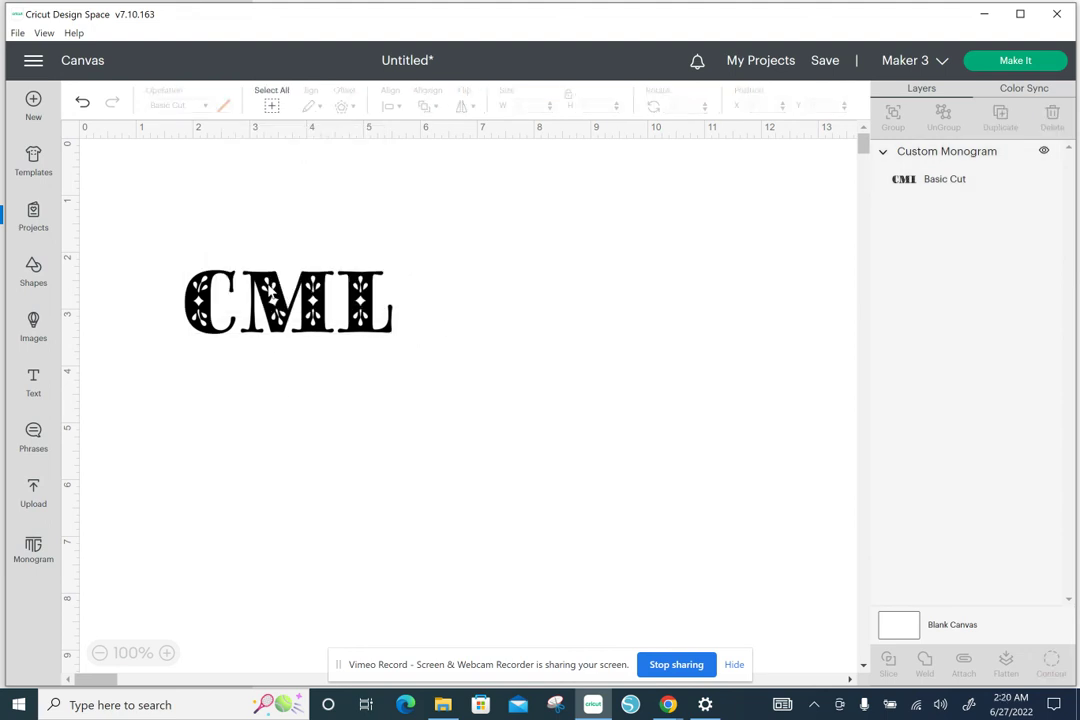
# Nudge the CML monogram into place and set its width to 3 in, giving 0.918 in height
pyautogui.moveTo(268, 290); pyautogui.dragTo(322, 314)
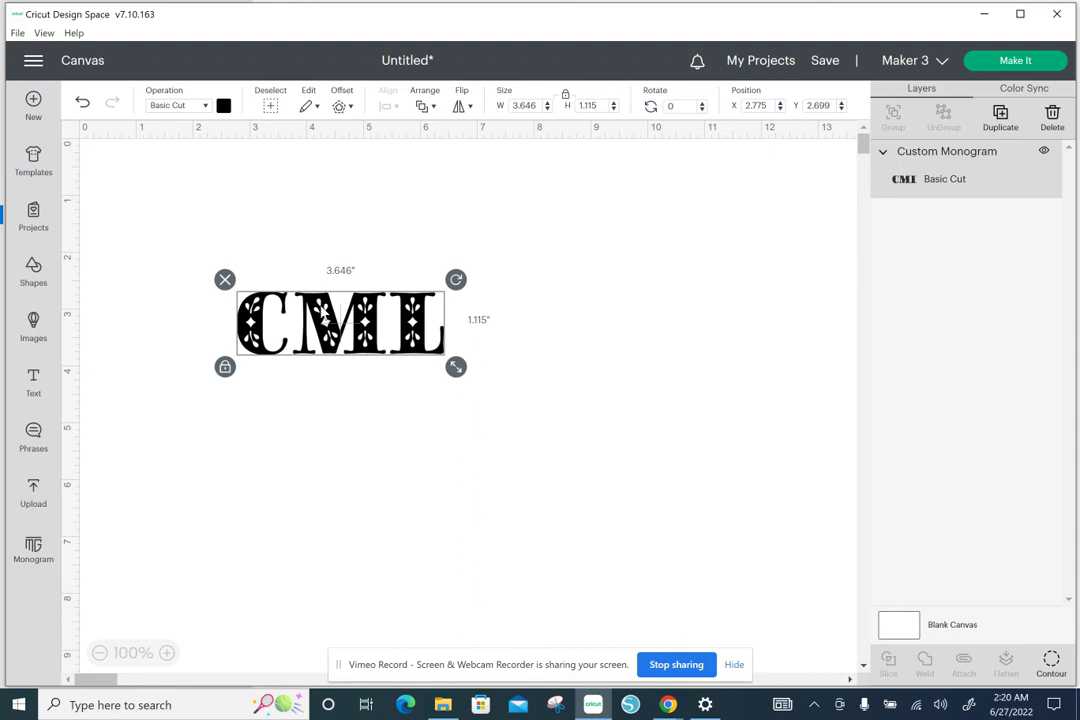
pyautogui.click(525, 105)
pyautogui.write('3')
pyautogui.press('Return')
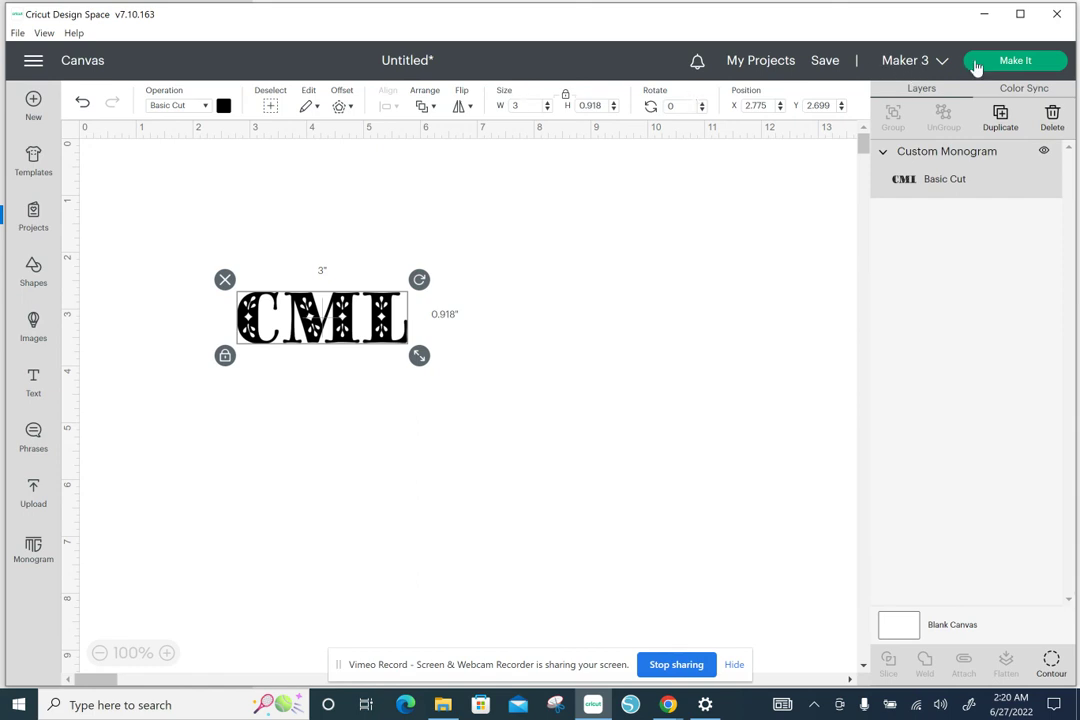
# Send the CML monogram to Prepare on one Basic Cut mat with 12 in x 12 in material size
pyautogui.click(1015, 60)
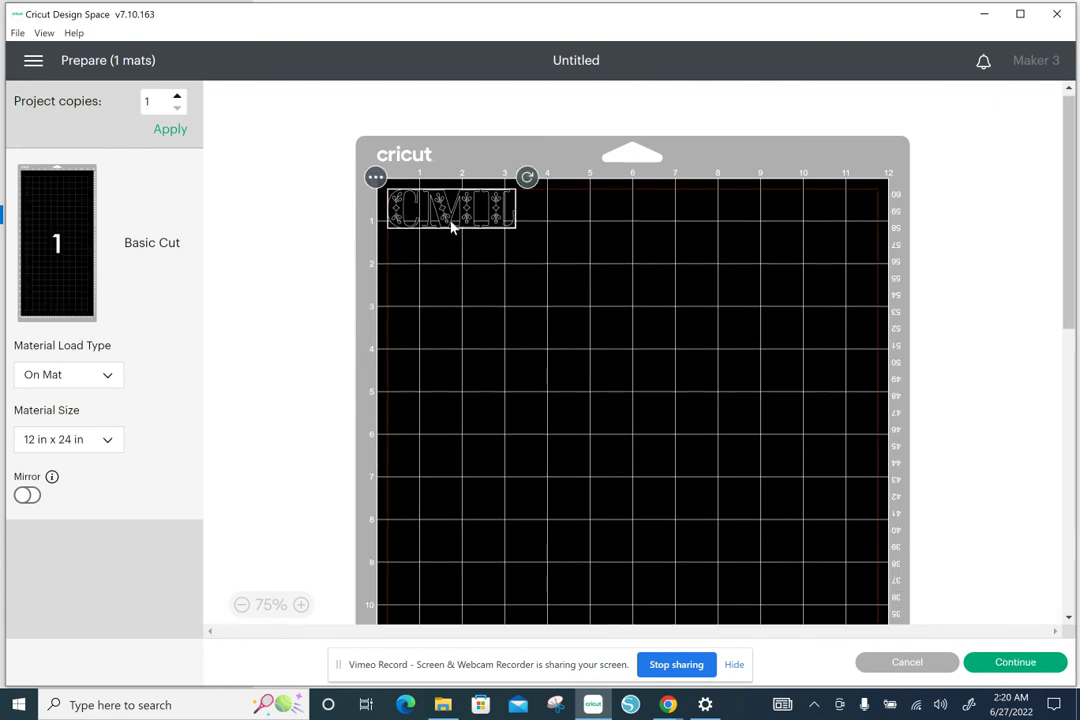
pyautogui.click(451, 228)
pyautogui.click(98, 440)
pyautogui.scroll(-1, 78, 592)
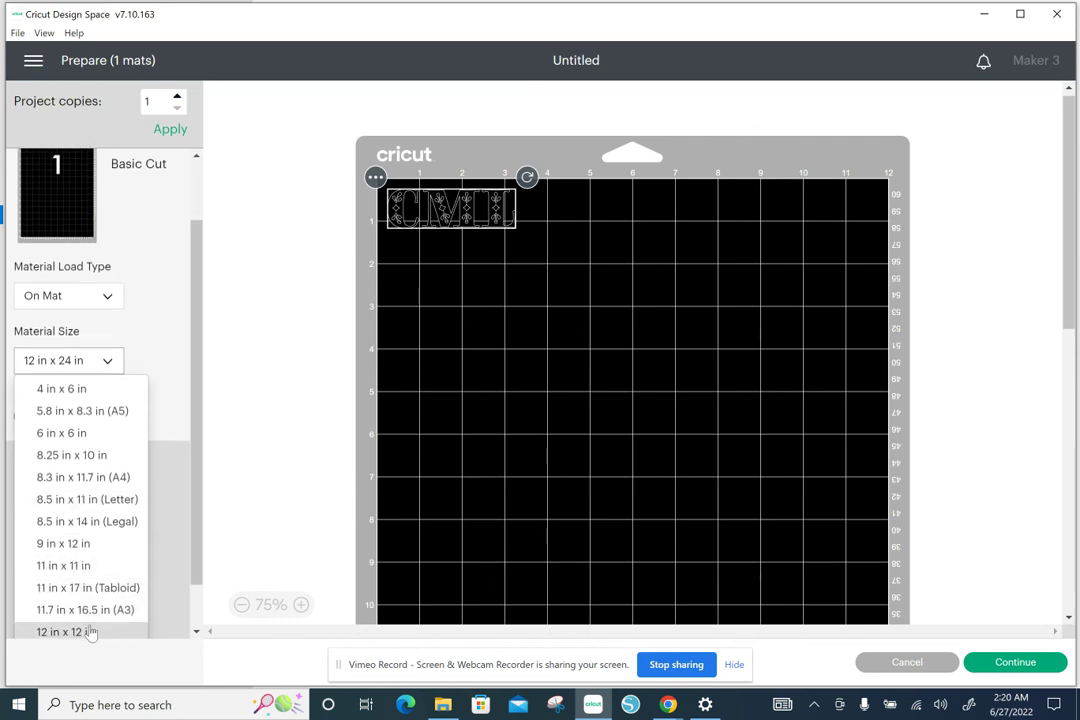
pyautogui.click(68, 631)
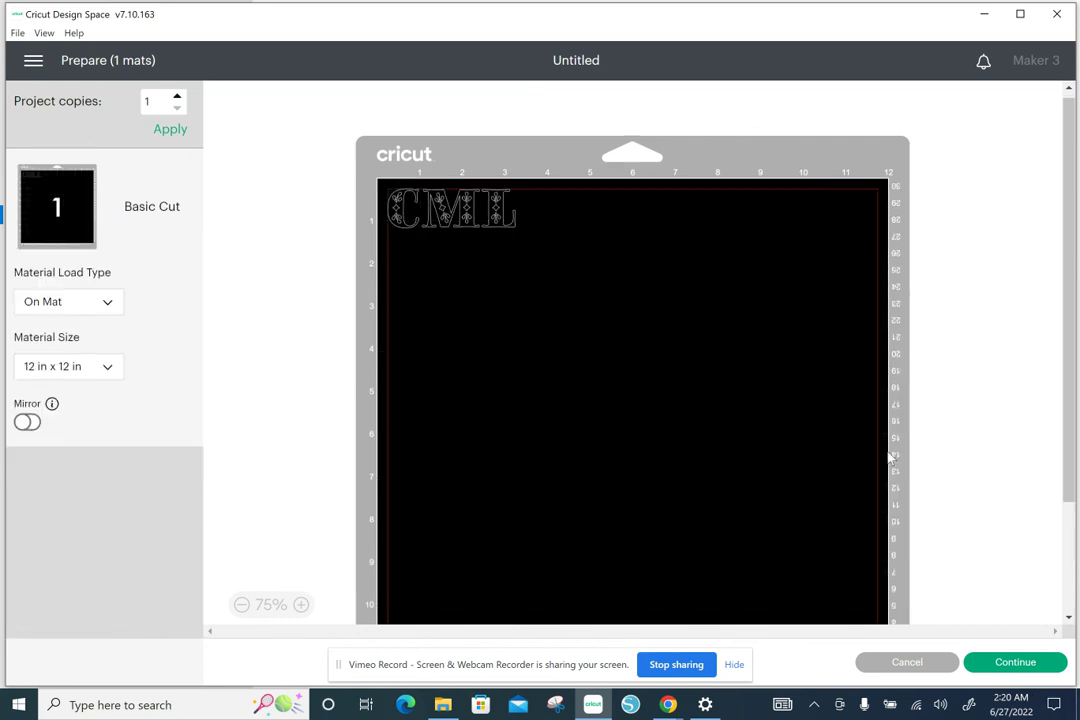